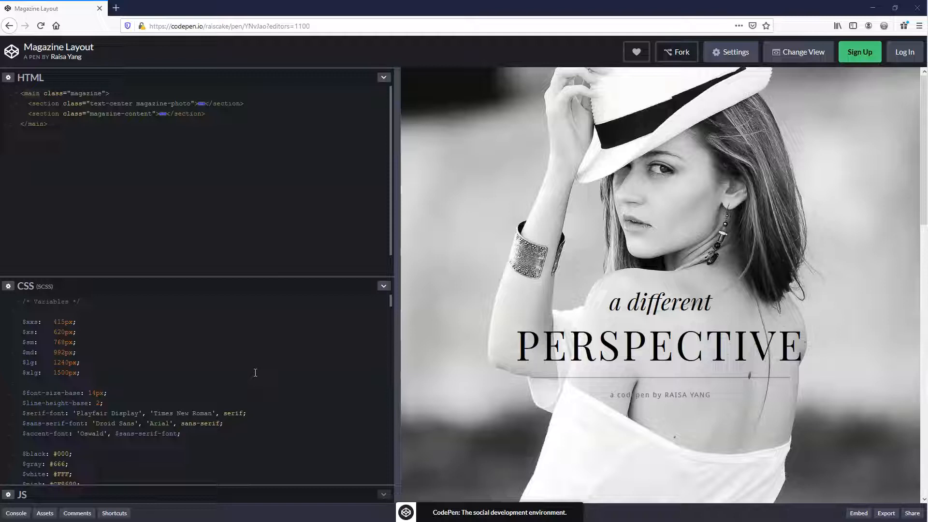
Examine the Magazine Layout reference at a wider preview size and collapse the two sections in its HTML
drag(395, 318, 172, 401)
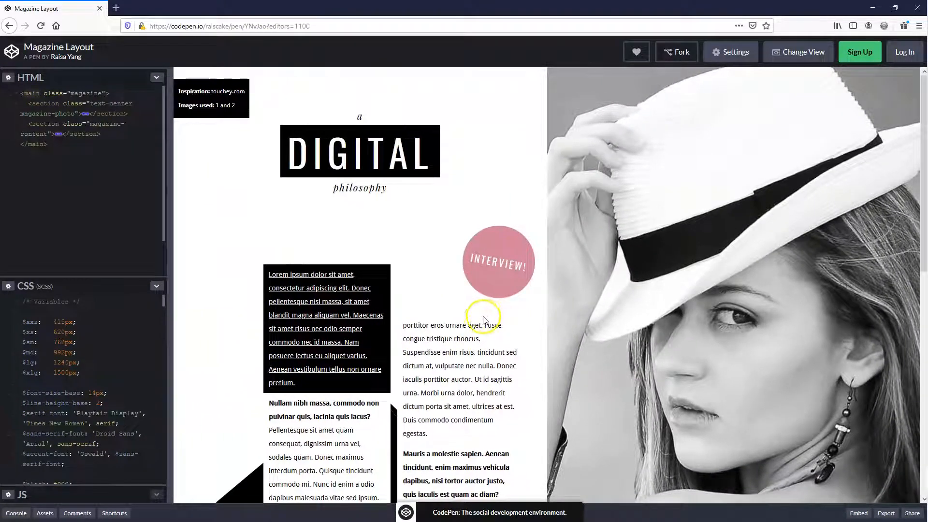
scroll(478, 318, down, 3)
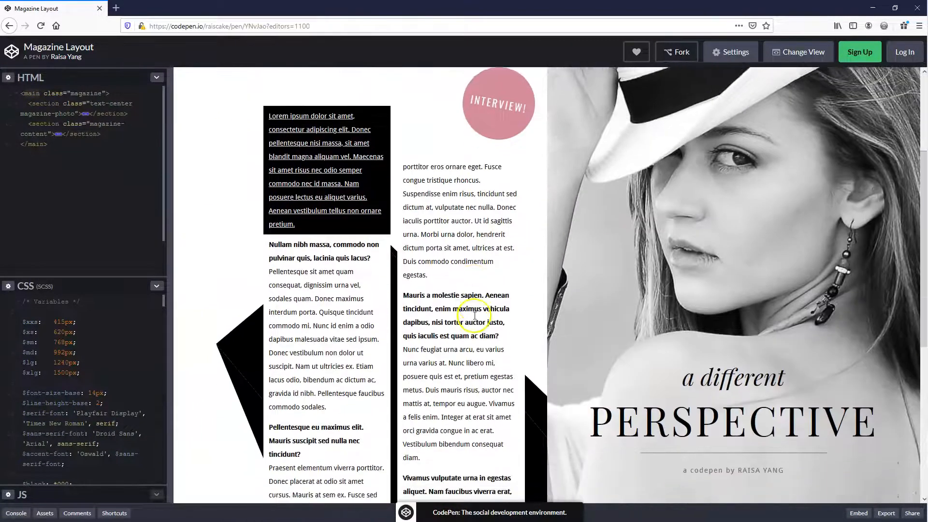
scroll(474, 316, up, 3)
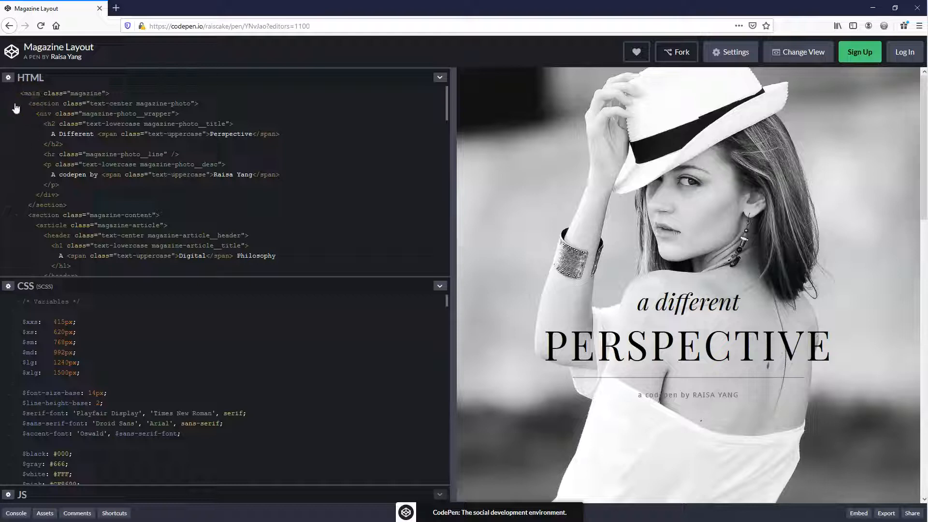
click(18, 102)
click(16, 114)
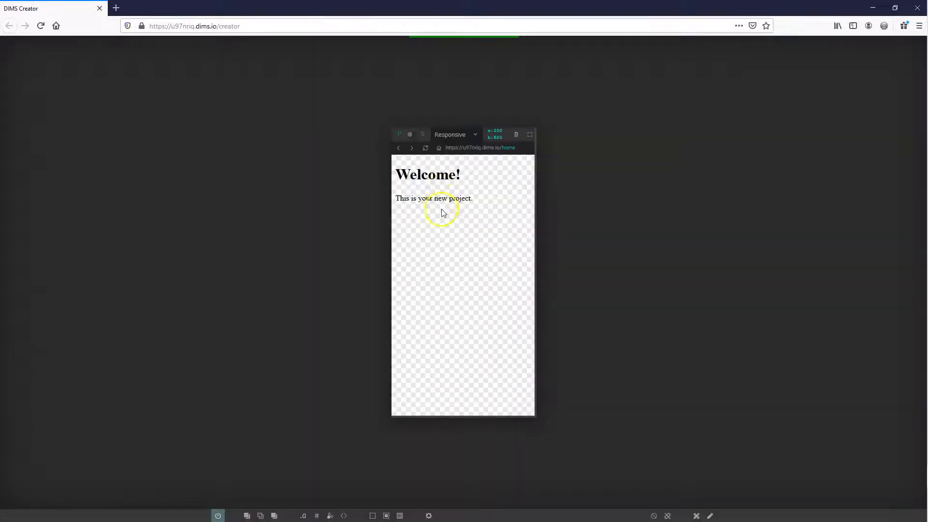
Show element outlines, spacing and tag-name labels on the new project's page
click(386, 515)
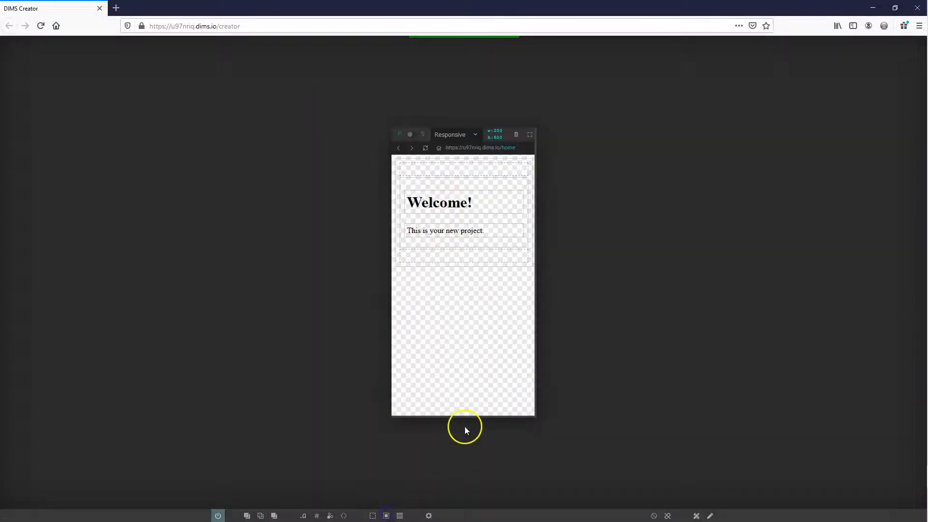
click(343, 515)
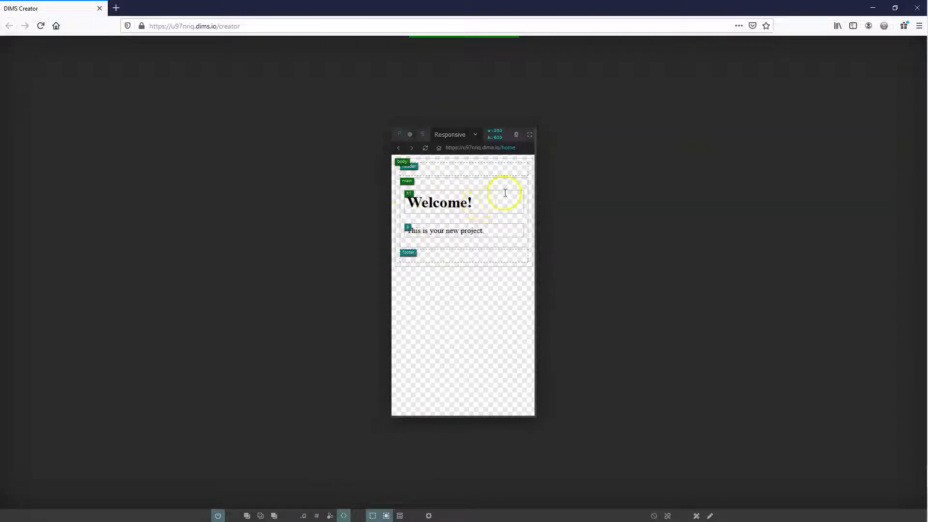
click(419, 196)
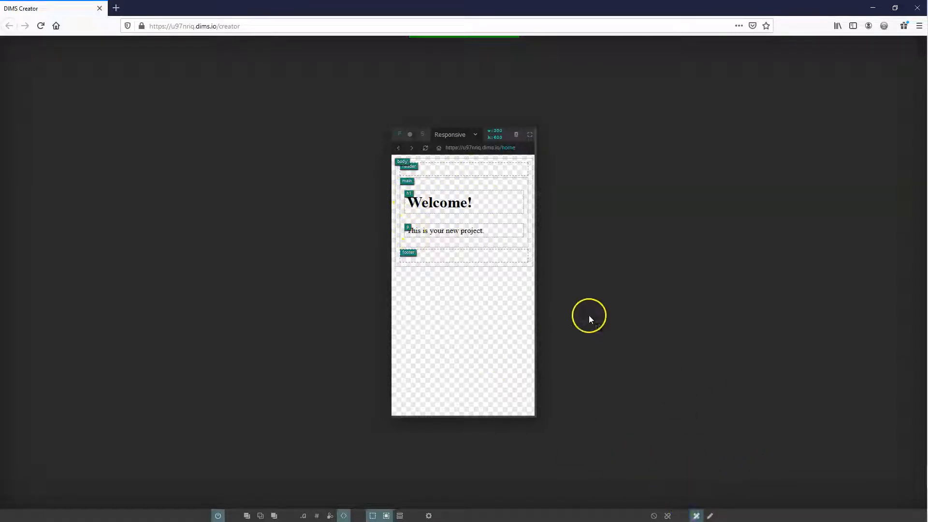
Delete the Welcome! heading and the paragraph below it from the main element
mouse_move(450, 204)
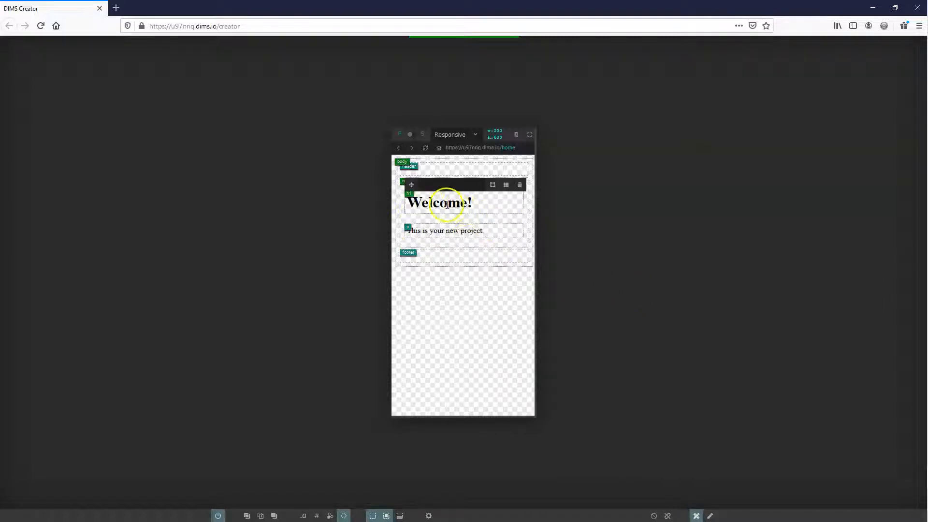
click(520, 185)
click(506, 198)
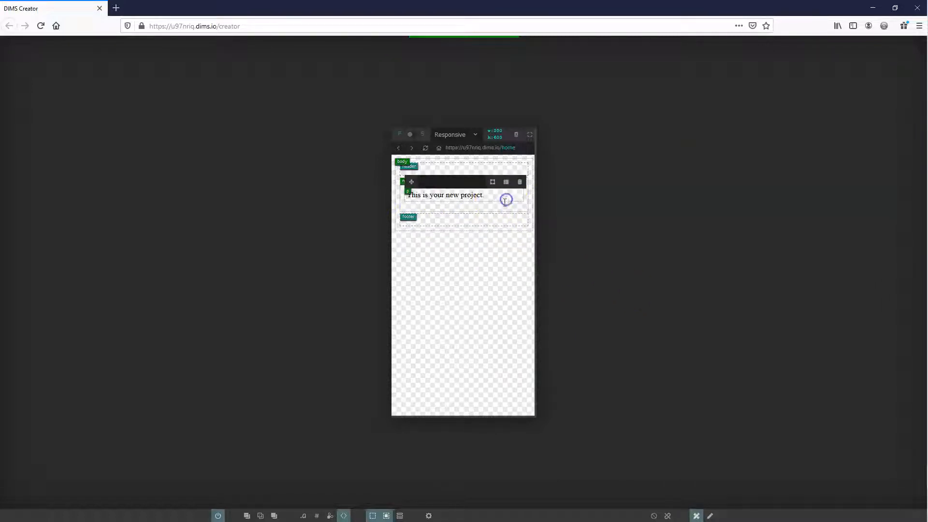
click(520, 186)
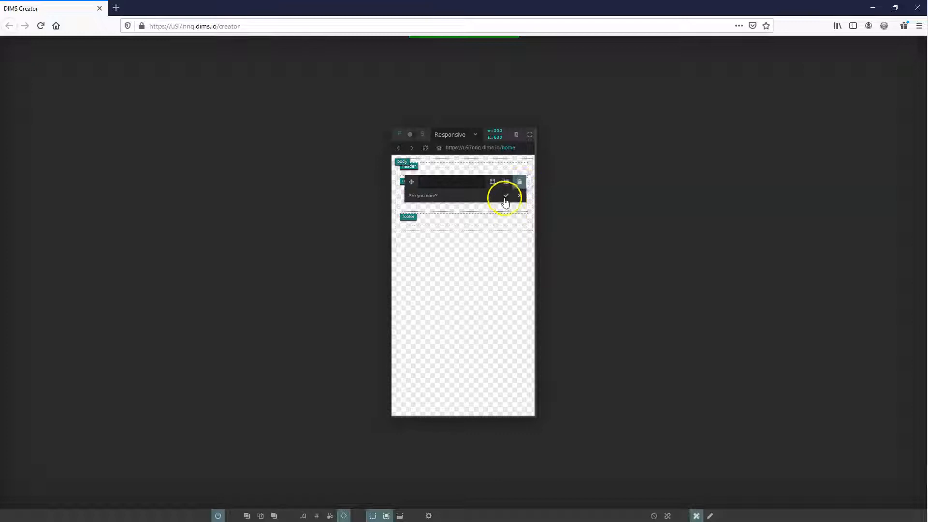
click(505, 198)
Add a section container inside the main element
mouse_move(455, 42)
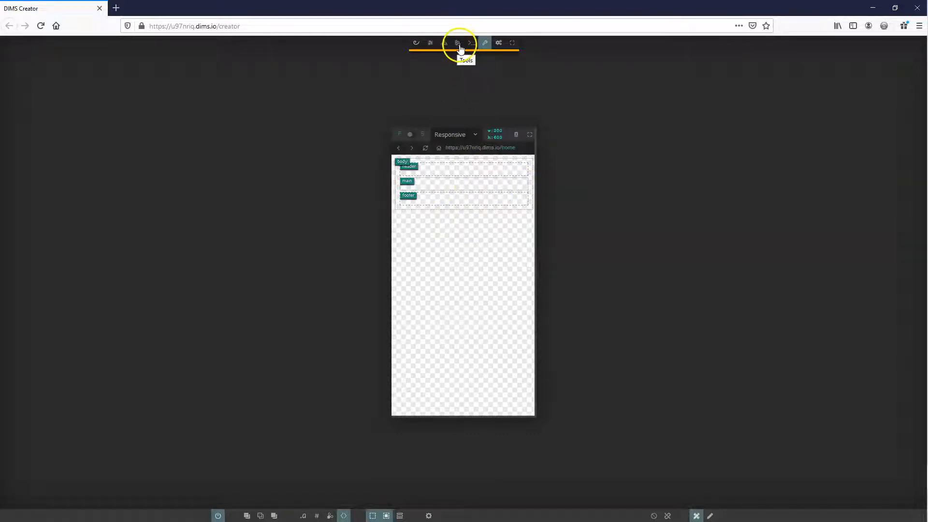
click(457, 46)
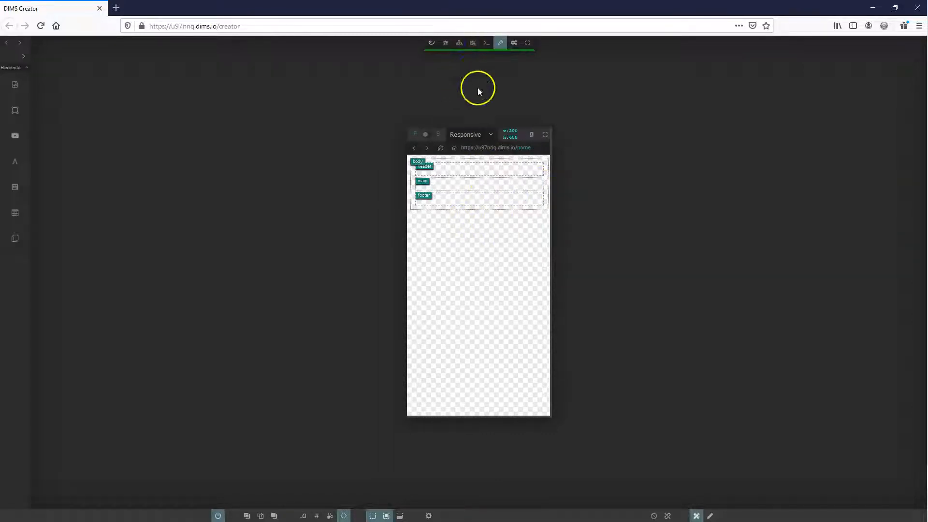
click(24, 56)
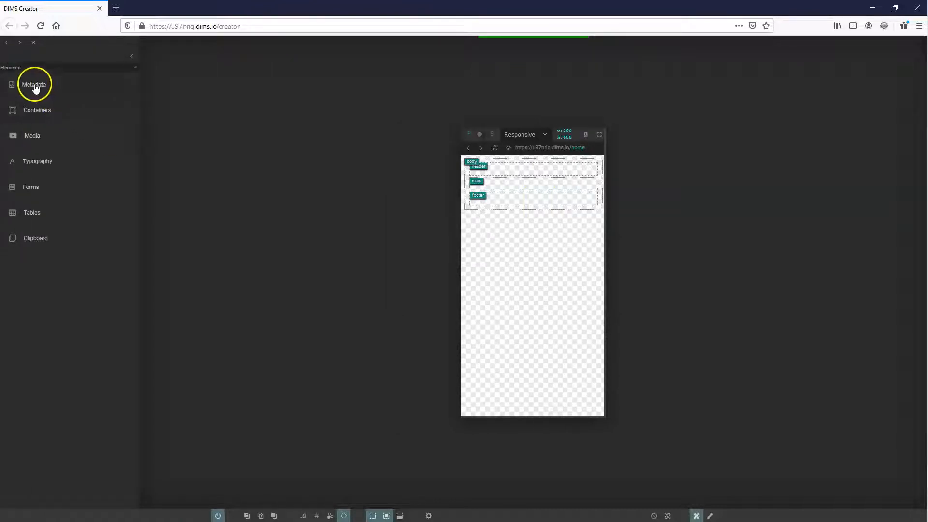
click(36, 111)
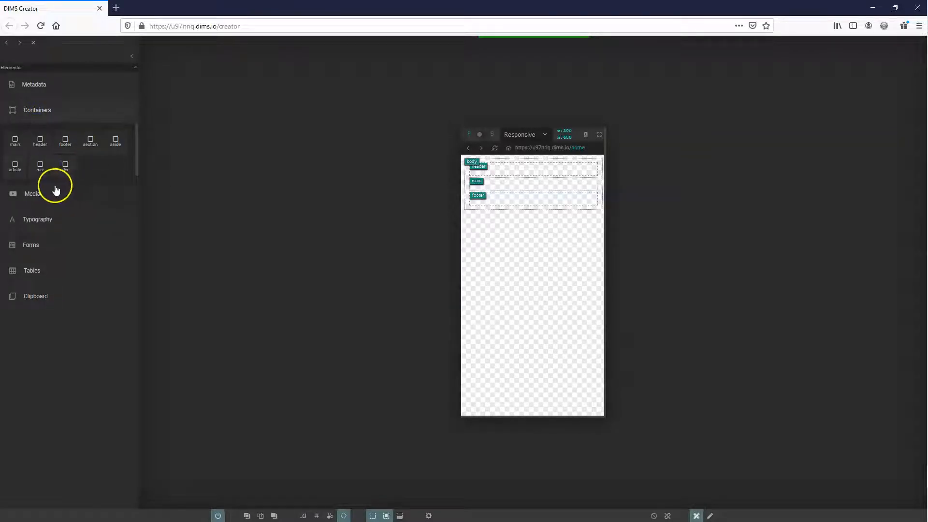
drag(90, 141, 515, 187)
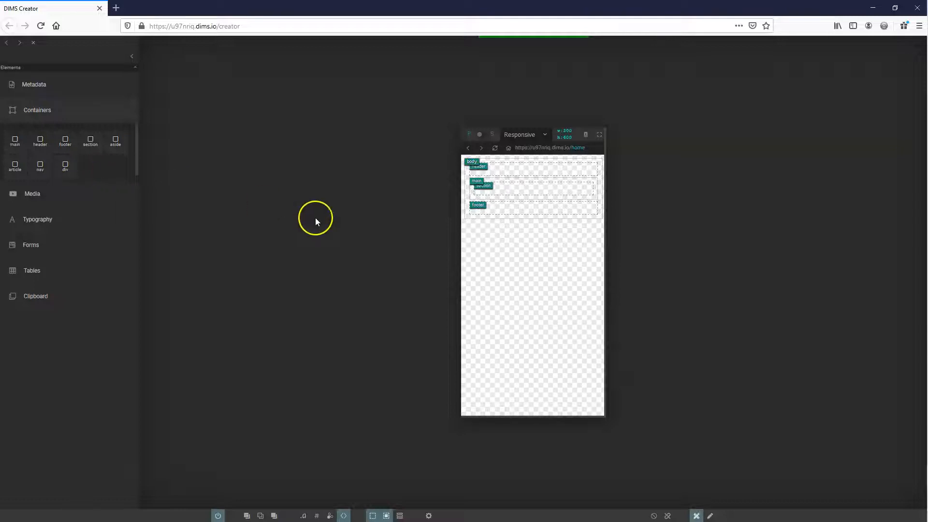
Enlarge the responsive preview to about 951 px wide and add a second section below the first in main
drag(604, 415, 764, 478)
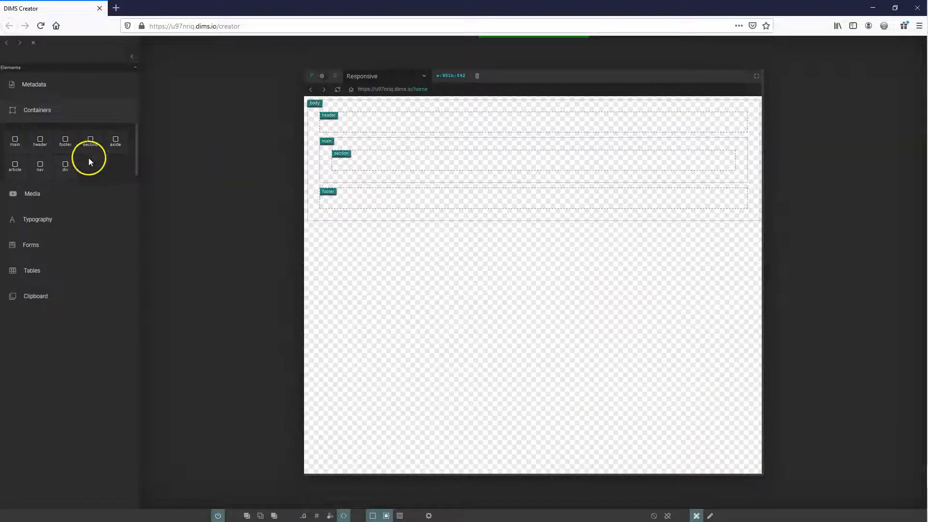
drag(92, 145, 482, 177)
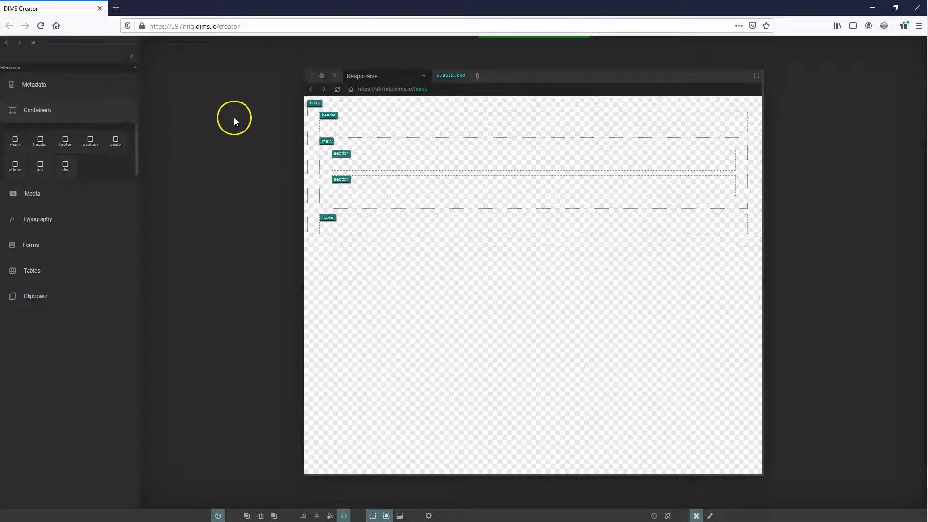
Copy the class magazine from the reference HTML and assign it to the main element
mouse_move(331, 138)
click(368, 134)
text(magazine)
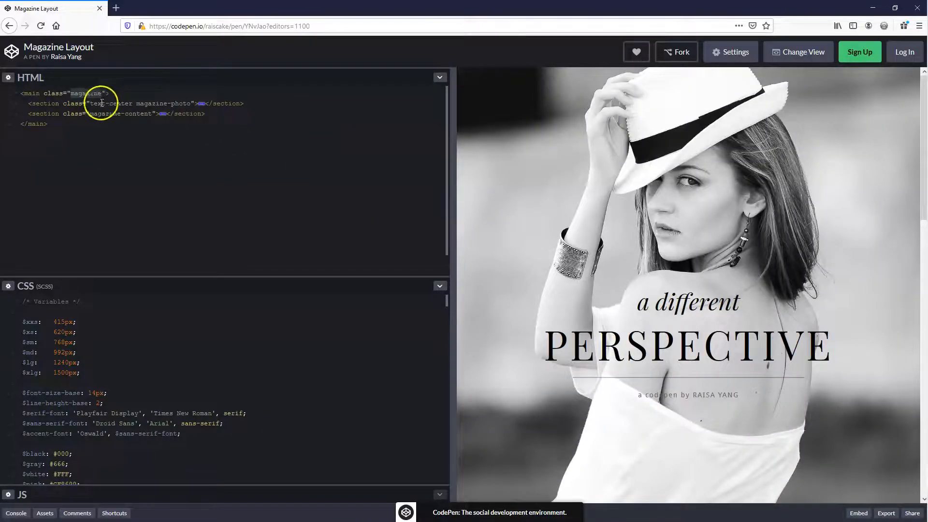
Assign the reference classes text-center magazine-photo to the first section and magazine-content to the second section
shift+click(191, 103)
key(ctrl+c)
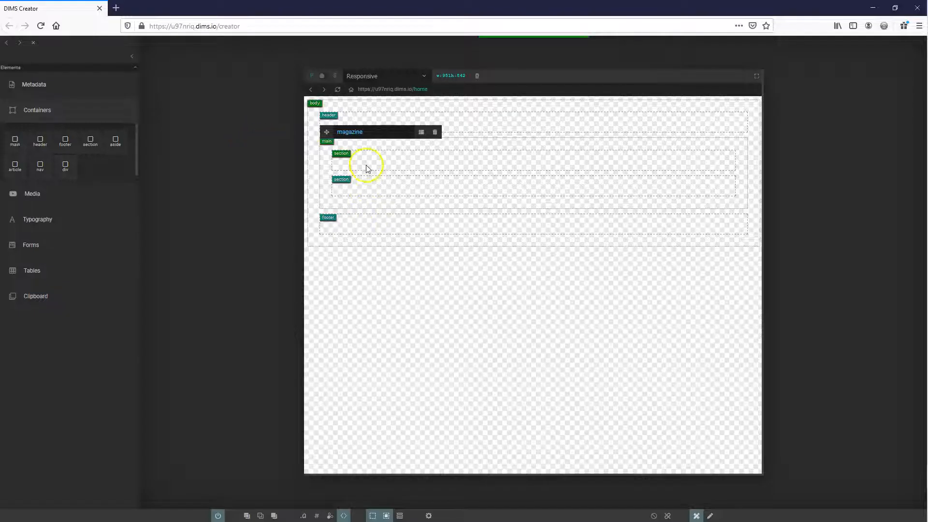
click(371, 161)
key(ctrl+v)
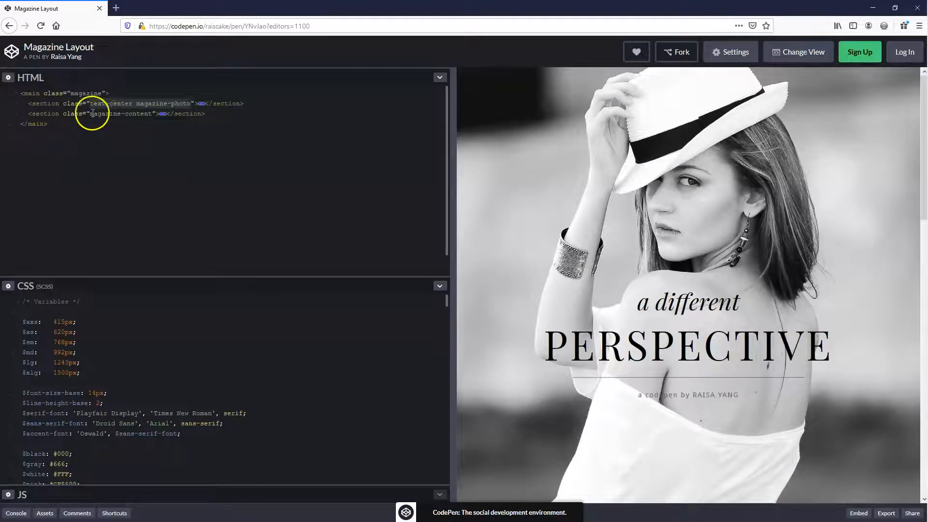
drag(91, 114, 103, 114)
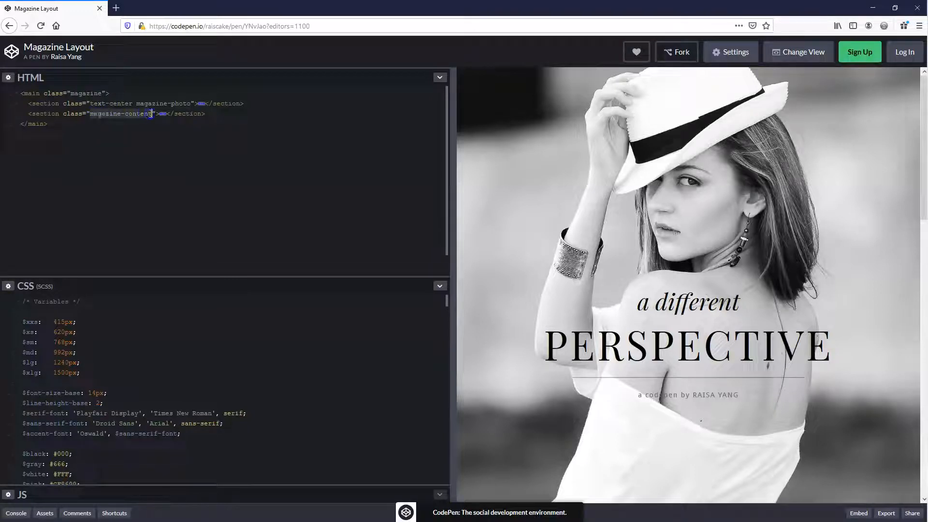
click(202, 124)
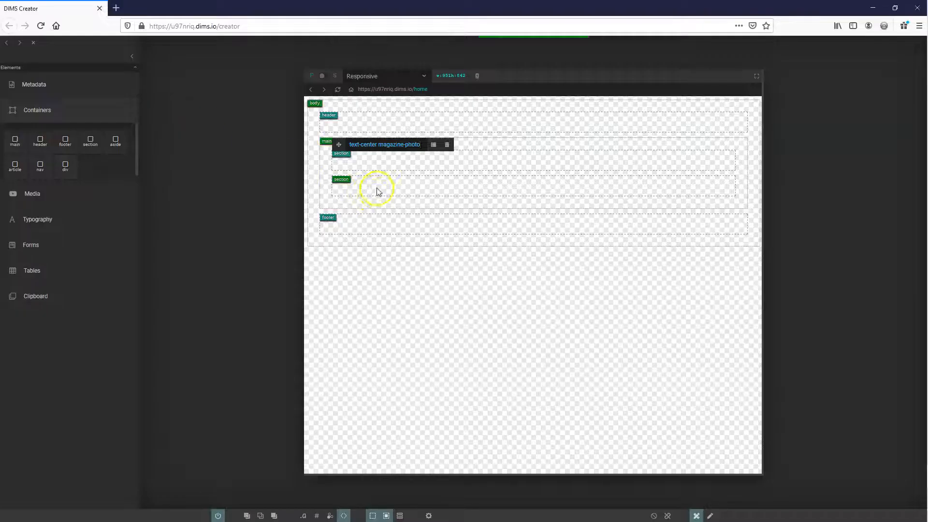
click(377, 187)
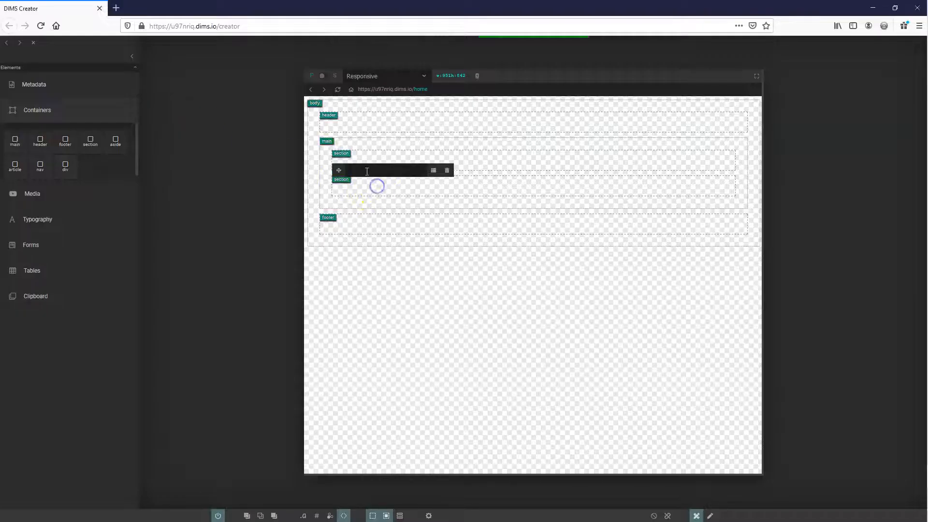
text(magazine-content)
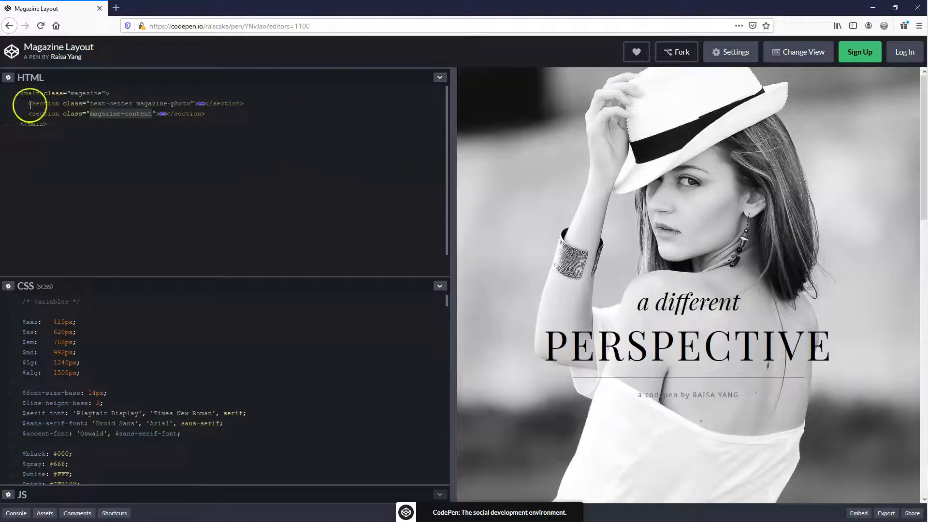
Following the expanded reference HTML, add a div inside the first section and give it the class magazine-photo__wrapper
click(17, 103)
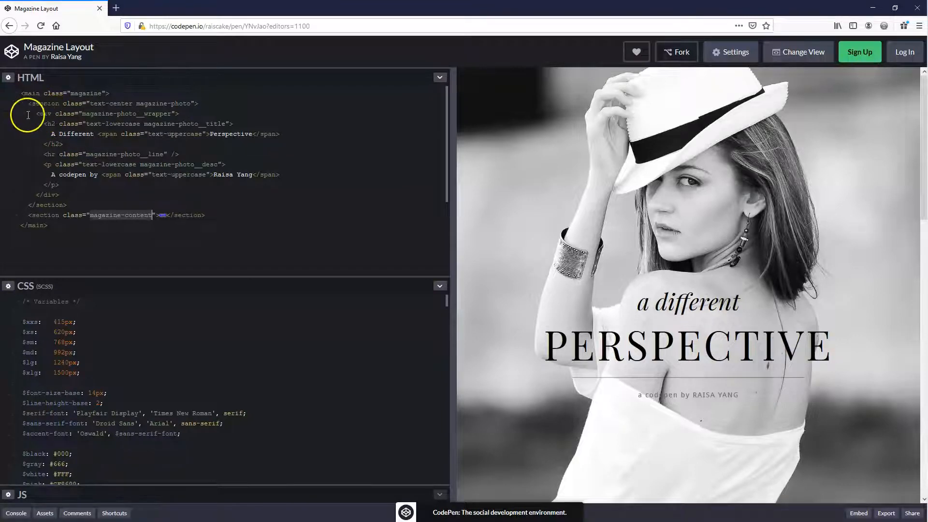
click(28, 114)
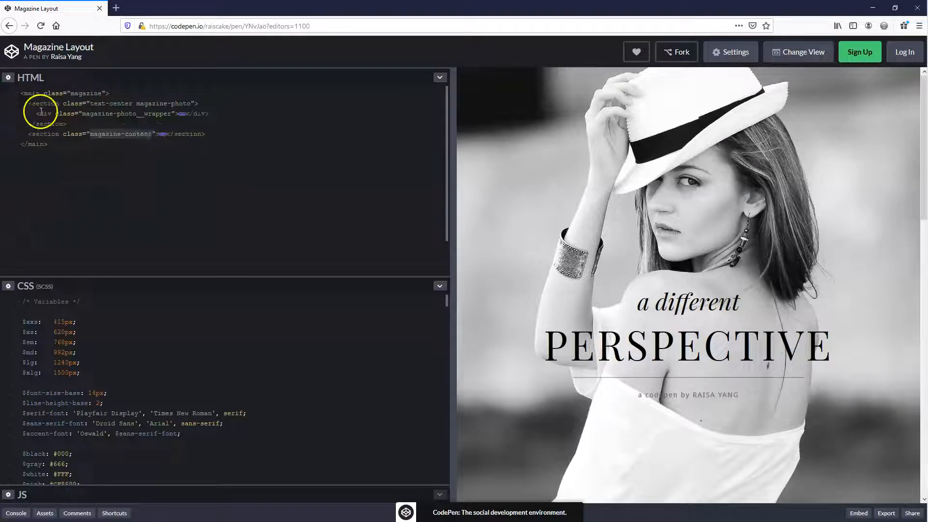
click(17, 116)
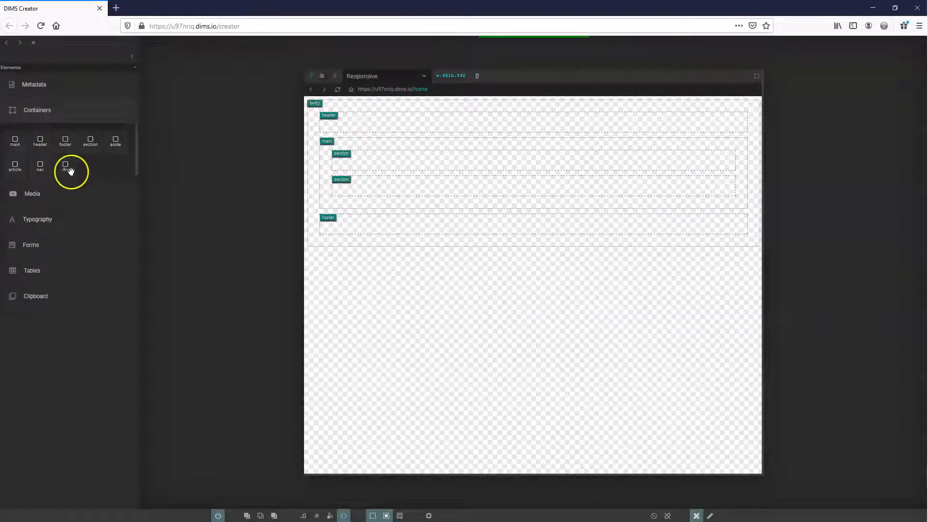
drag(70, 171, 401, 158)
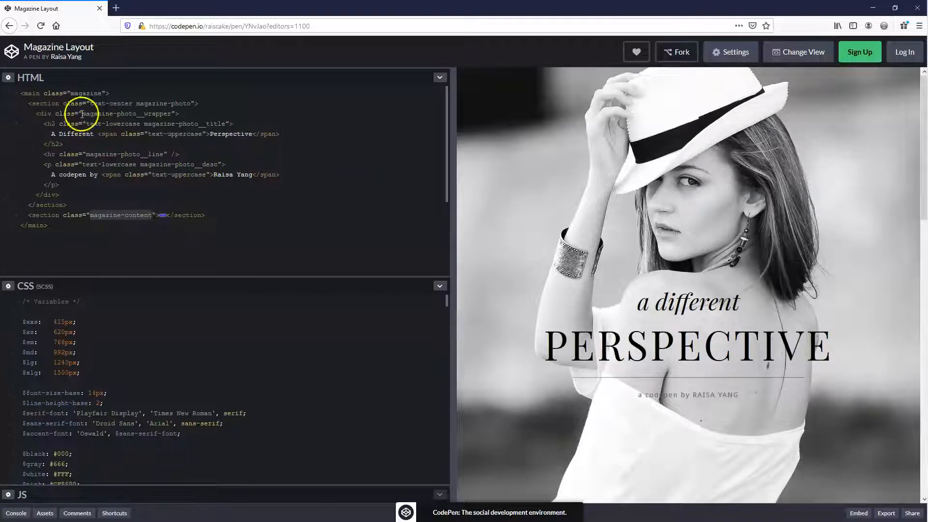
click(82, 114)
shift+click(171, 113)
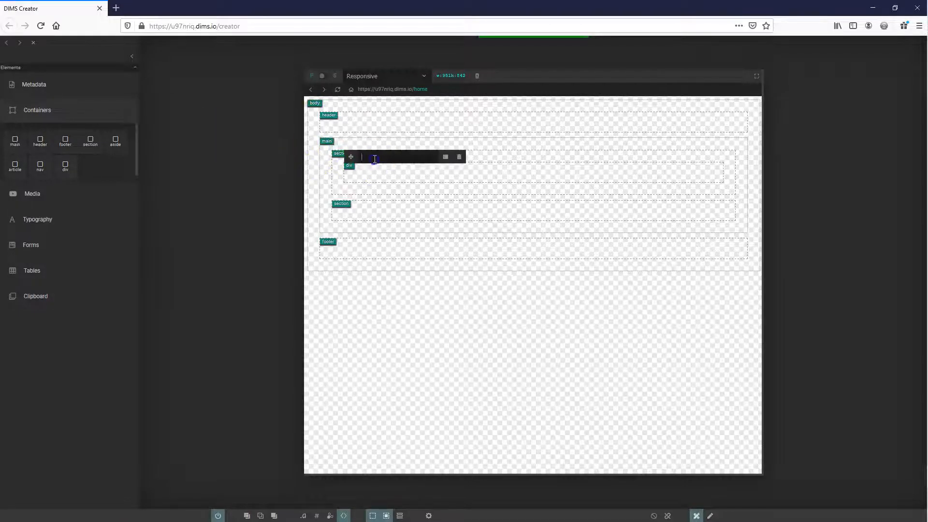
text(magazine-photo__wrapper)
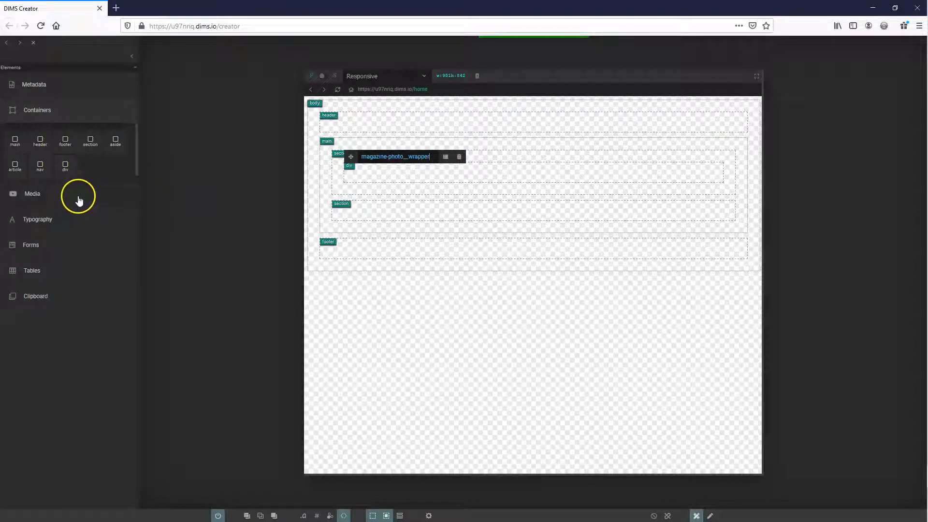
Add an h2 heading, a horizontal rule and a paragraph, in that order, inside the wrapper div
click(53, 221)
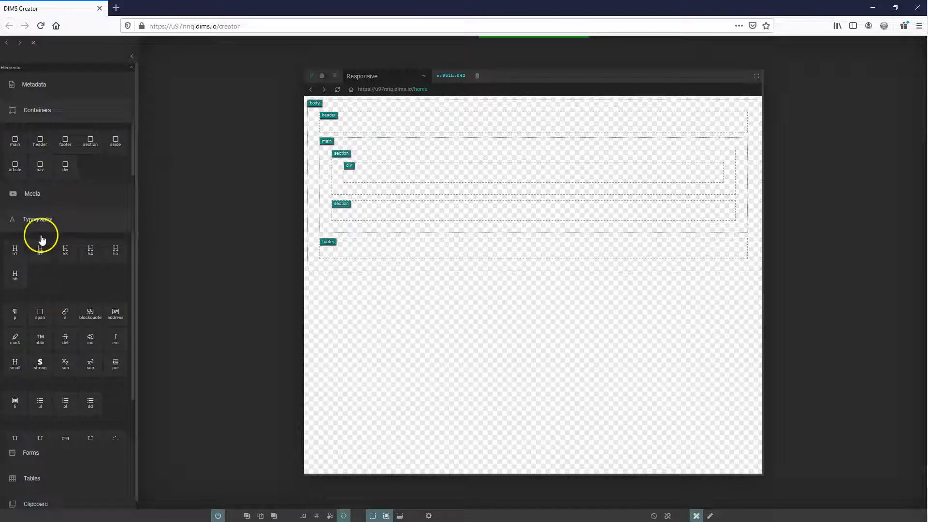
drag(39, 254, 427, 175)
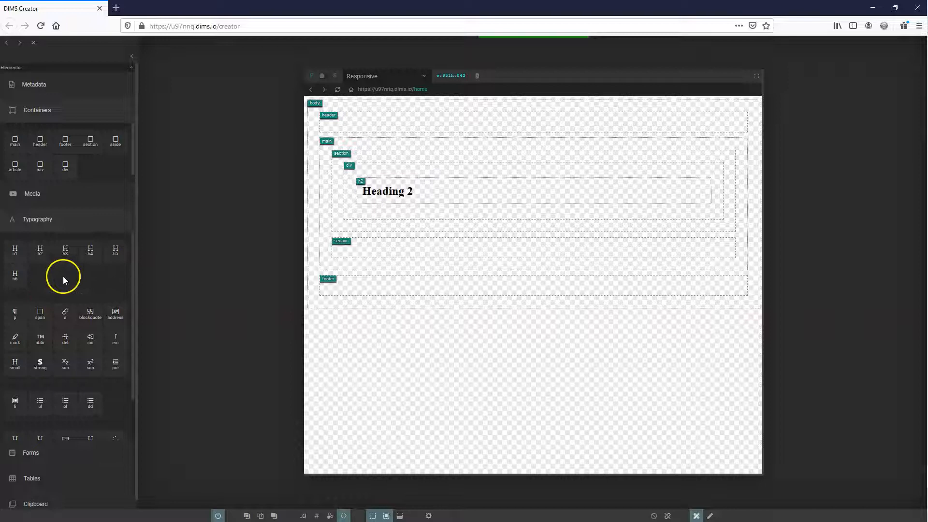
scroll(60, 378, down, 2)
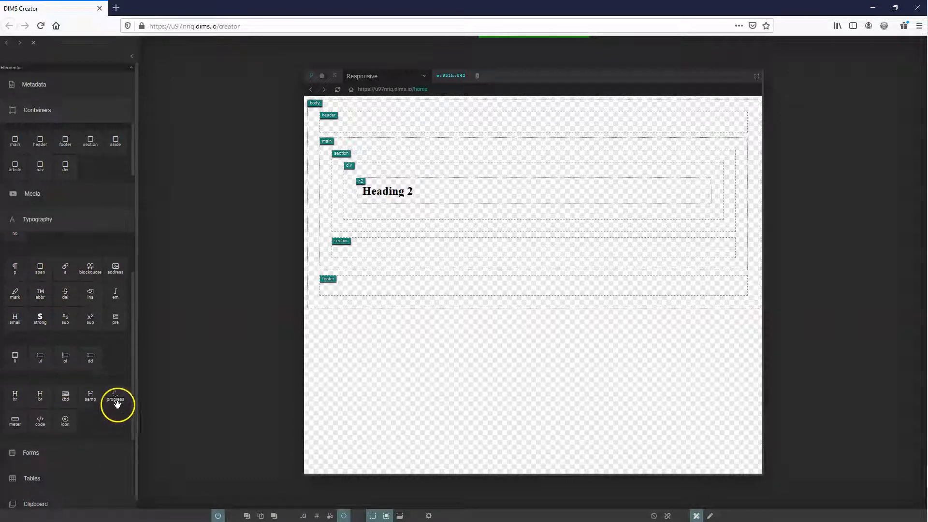
scroll(88, 405, down, 1)
drag(15, 389, 400, 207)
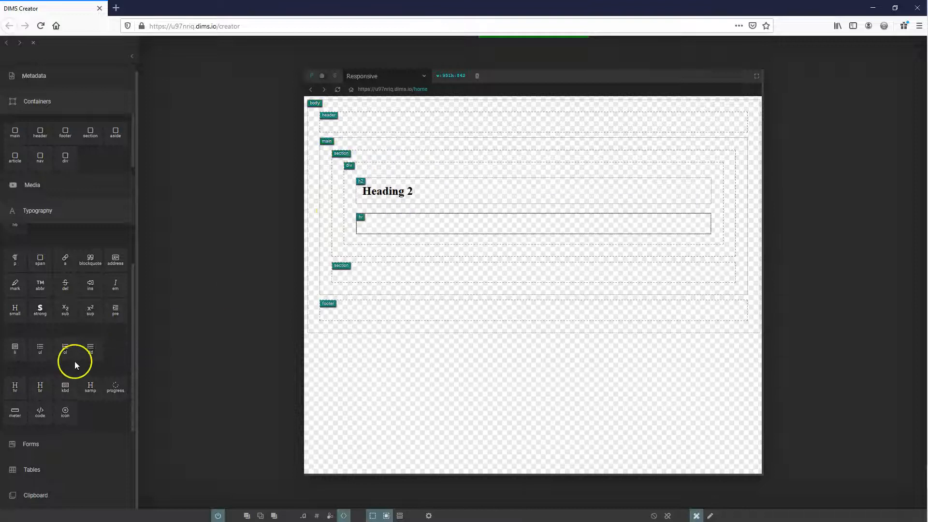
drag(11, 285, 431, 237)
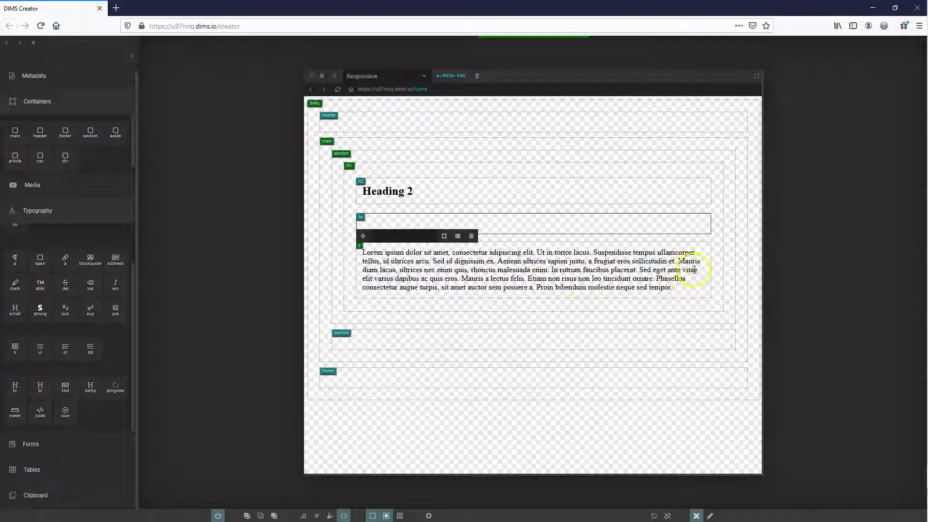
Replace the h2 heading's placeholder text with "A Different Perspective"
click(375, 188)
click(417, 191)
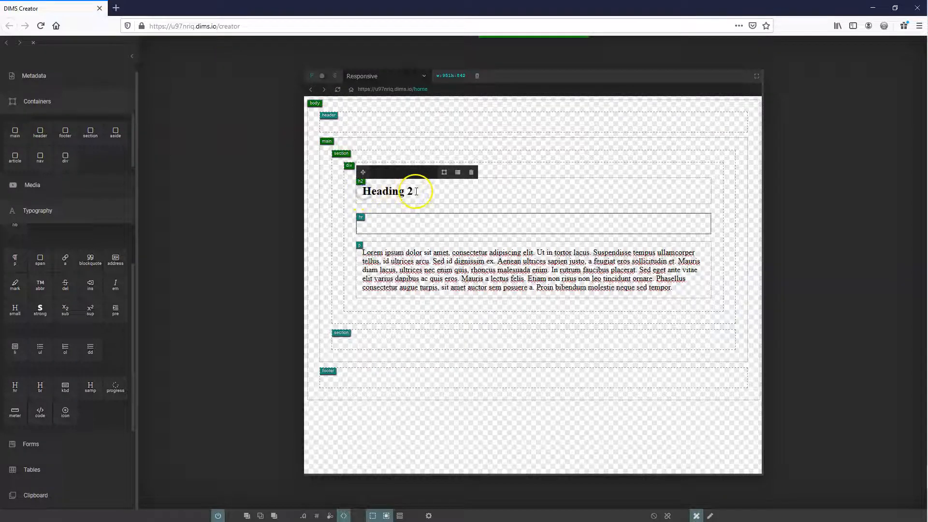
triple_click(417, 191)
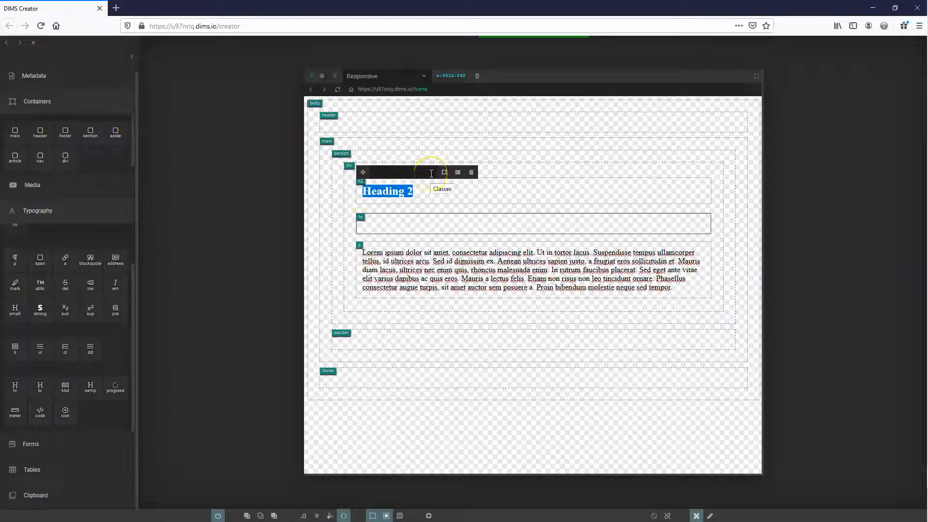
text(A Different Perspective)
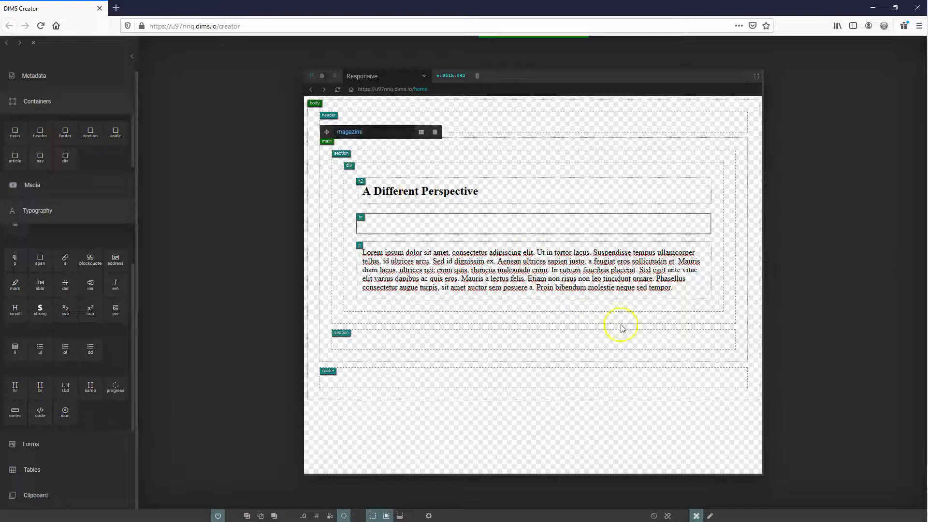
In text editing mode, try inline formatting on the h2 heading's words Different and Perspective, including italics on Perspective
click(710, 515)
click(408, 204)
double_click(401, 211)
click(380, 192)
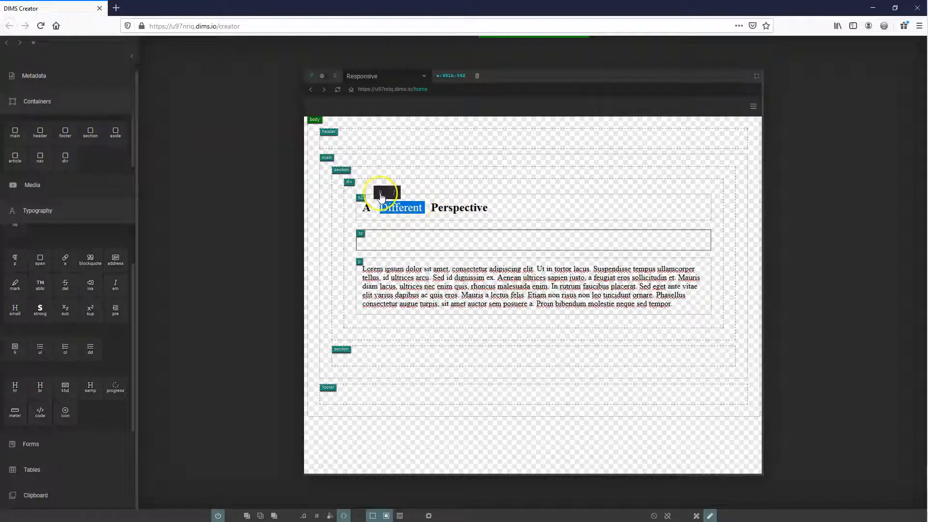
double_click(444, 208)
click(444, 193)
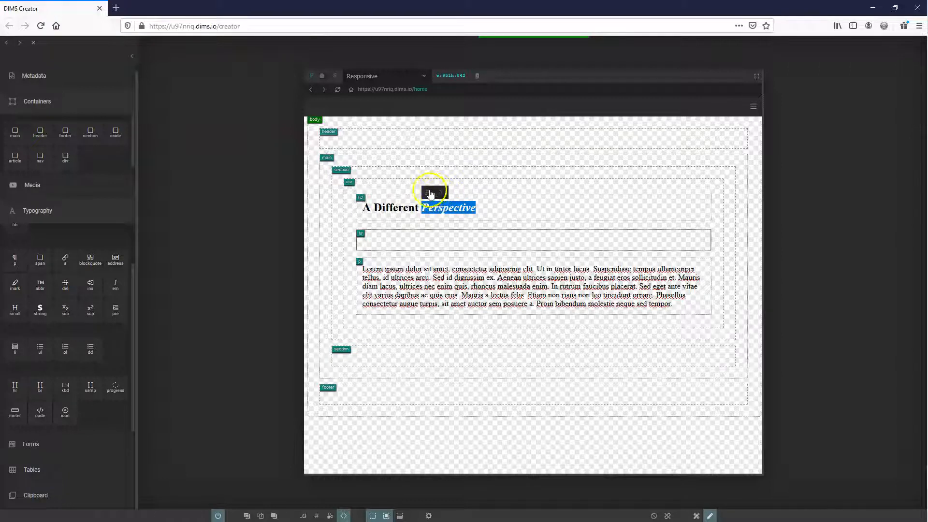
click(443, 193)
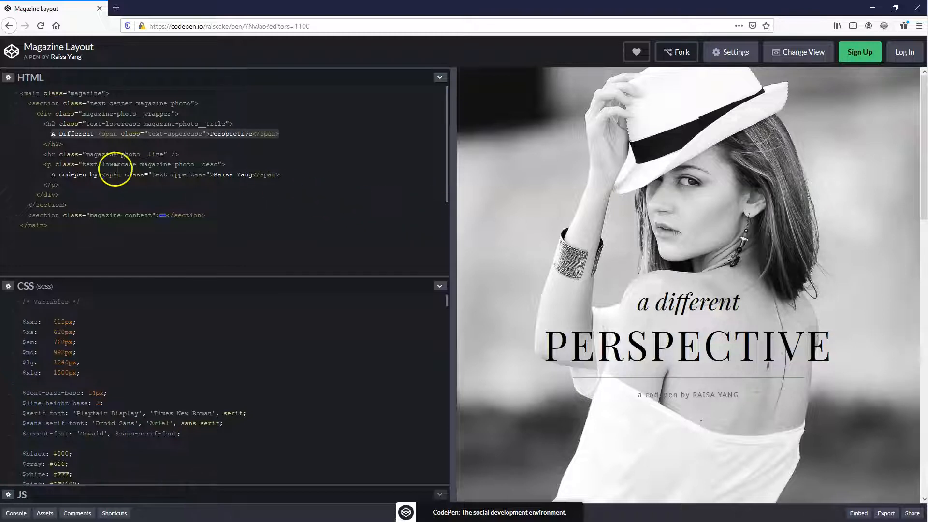
Check how the reference h2 combines plain text with a span, and convert the h2 heading into a container
click(44, 124)
drag(57, 127, 217, 125)
click(52, 136)
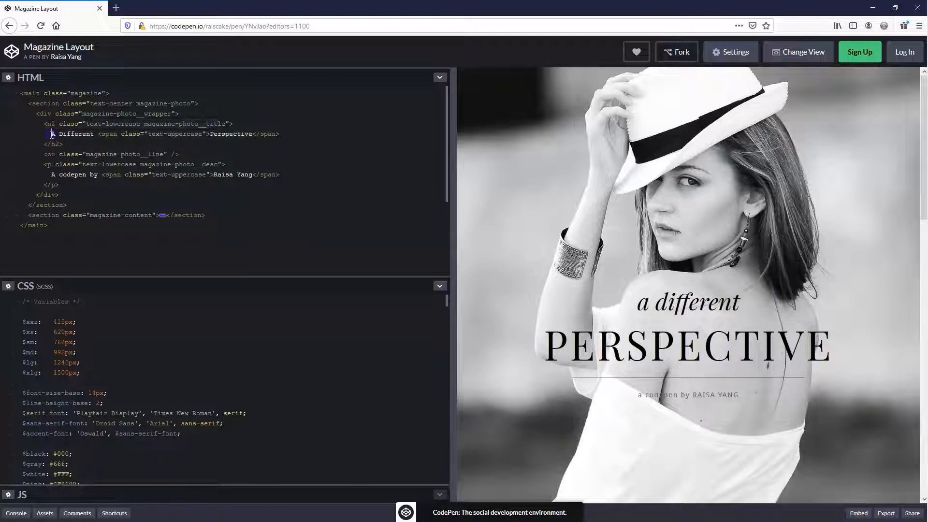
click(93, 134)
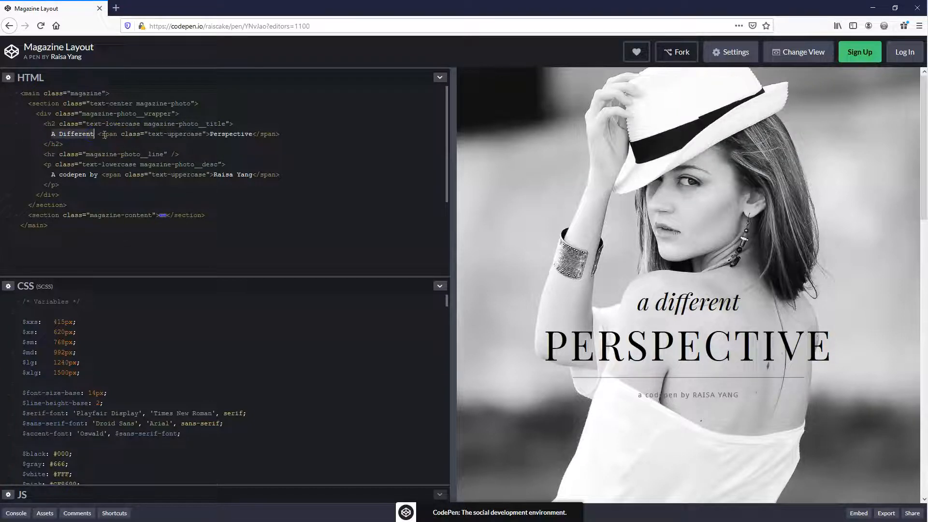
drag(99, 136, 273, 134)
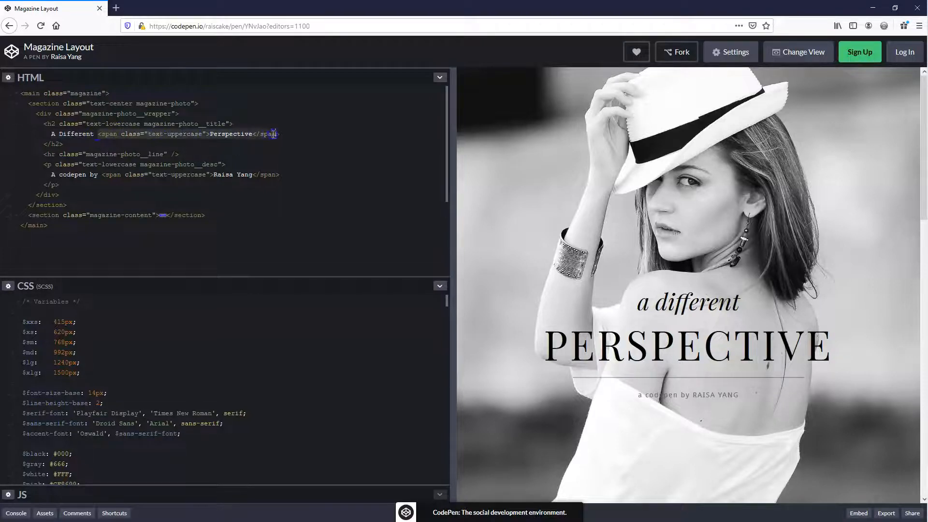
key(alt+Tab)
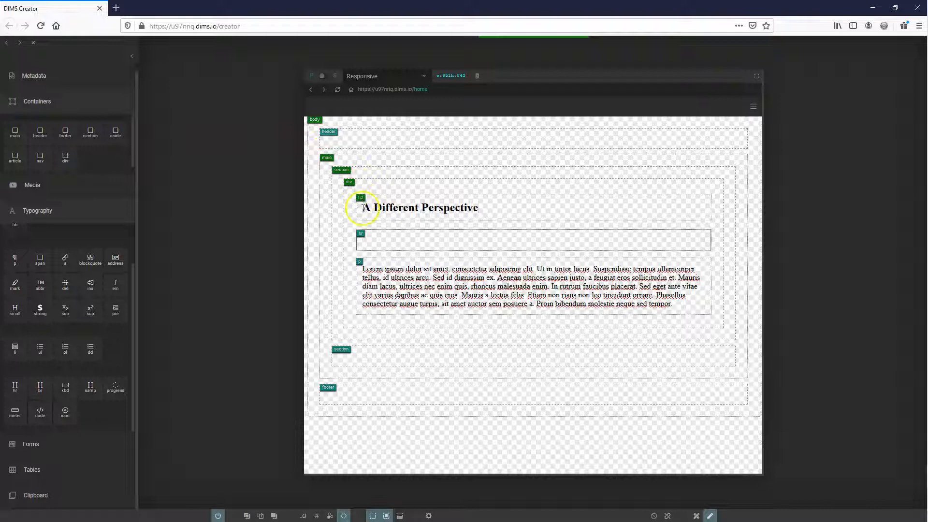
click(383, 207)
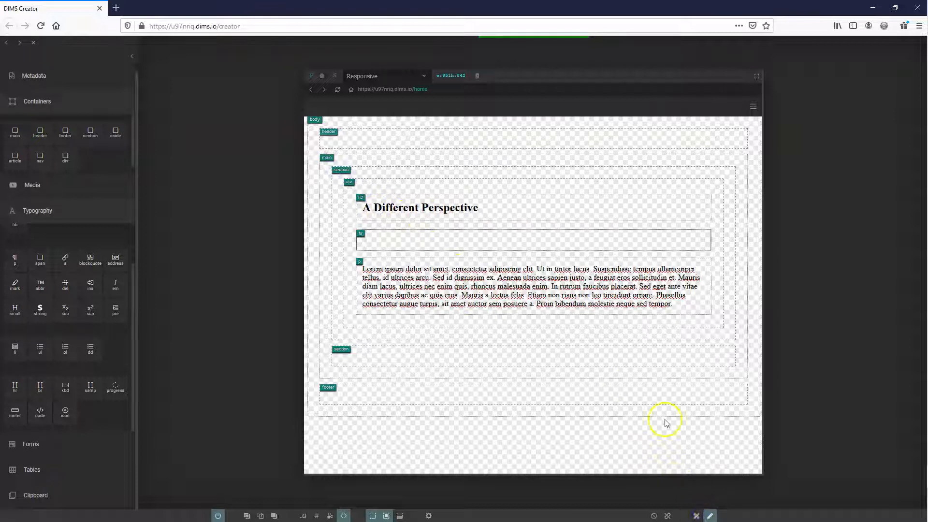
click(715, 516)
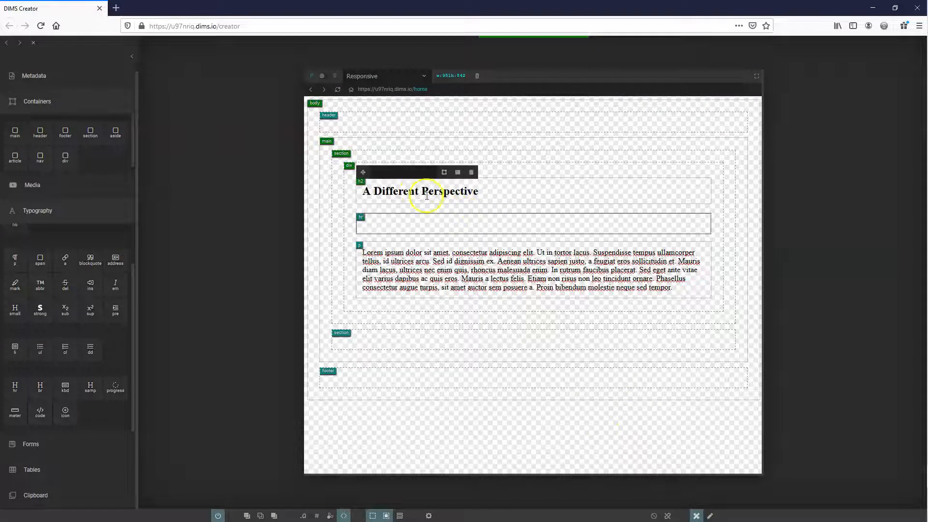
click(443, 174)
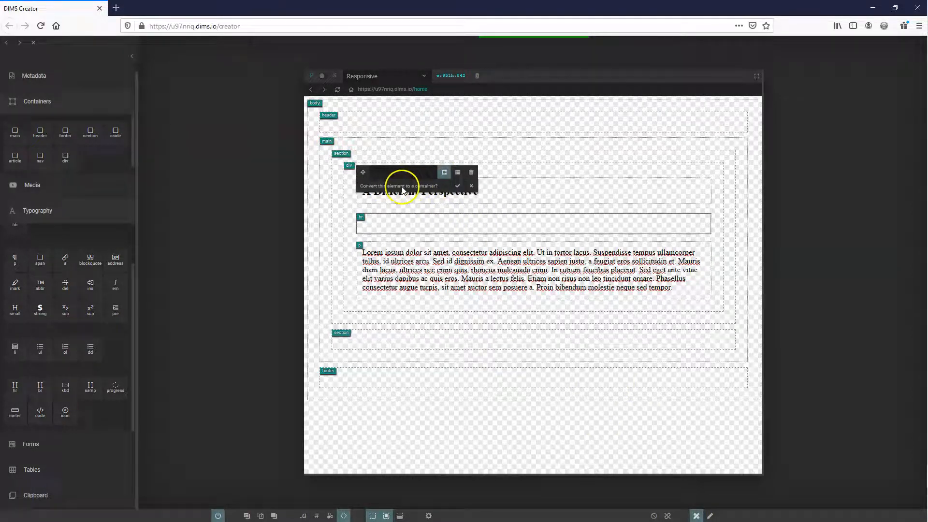
click(457, 186)
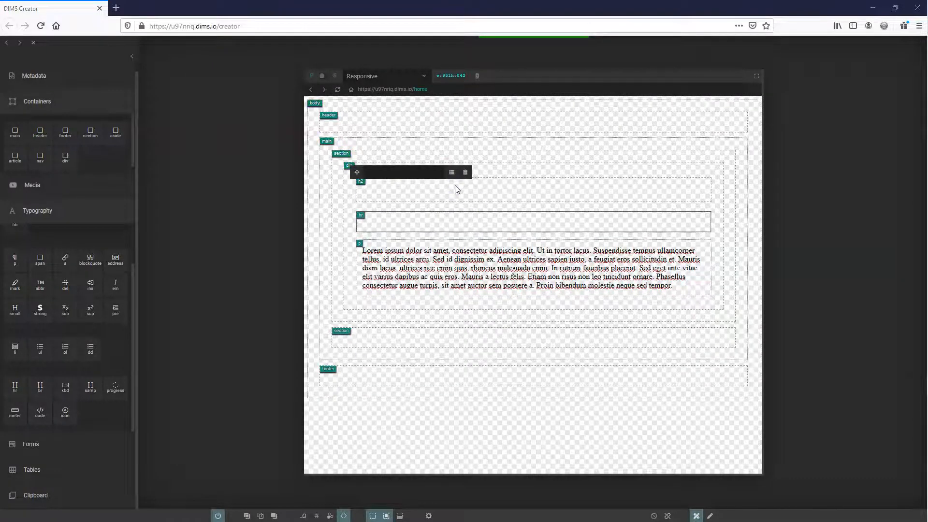
click(438, 188)
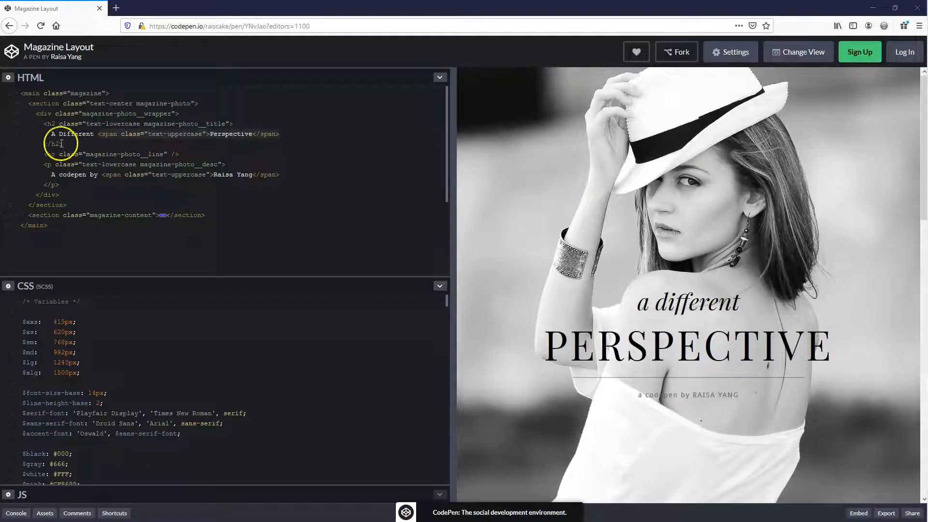
Following the reference title text, add two spans side by side inside the empty h2 container
drag(52, 137, 114, 138)
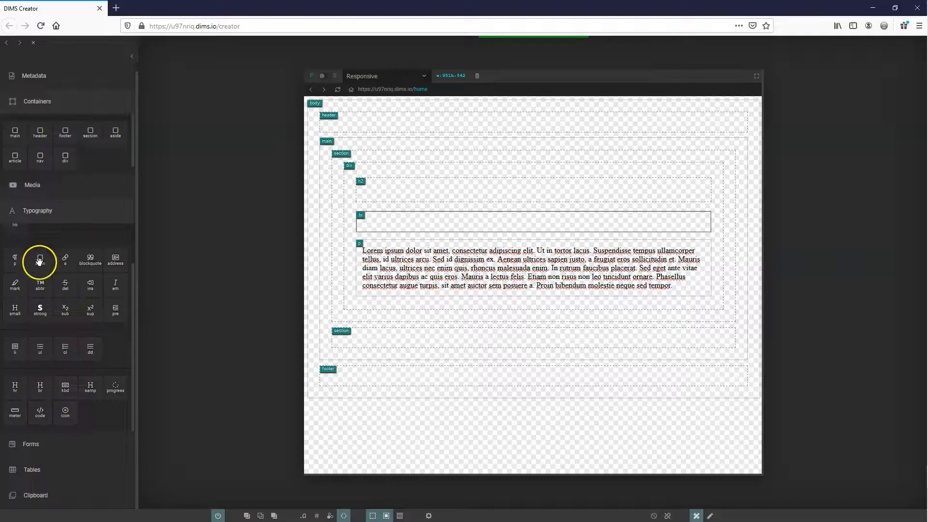
drag(39, 261, 394, 197)
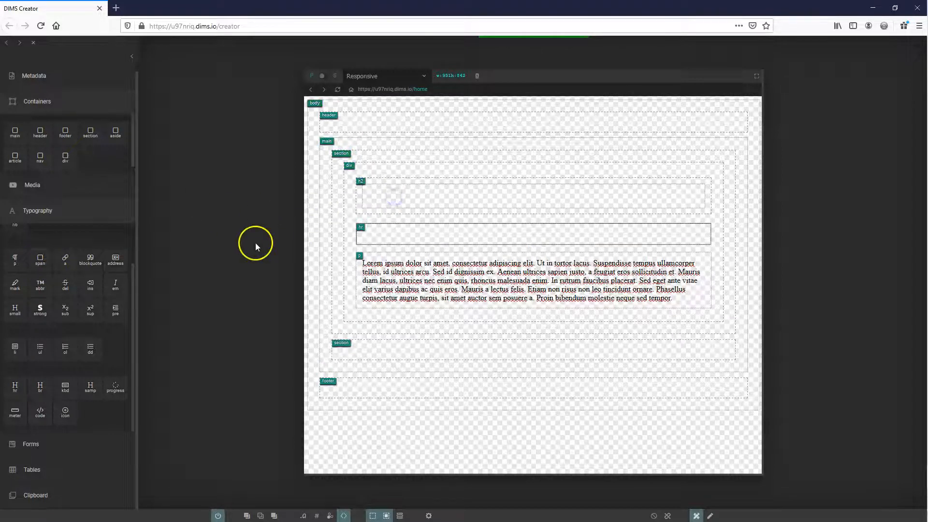
drag(39, 261, 489, 193)
Replace the placeholder text of the two h2 spans with "A Different" and "Perspective"
click(458, 196)
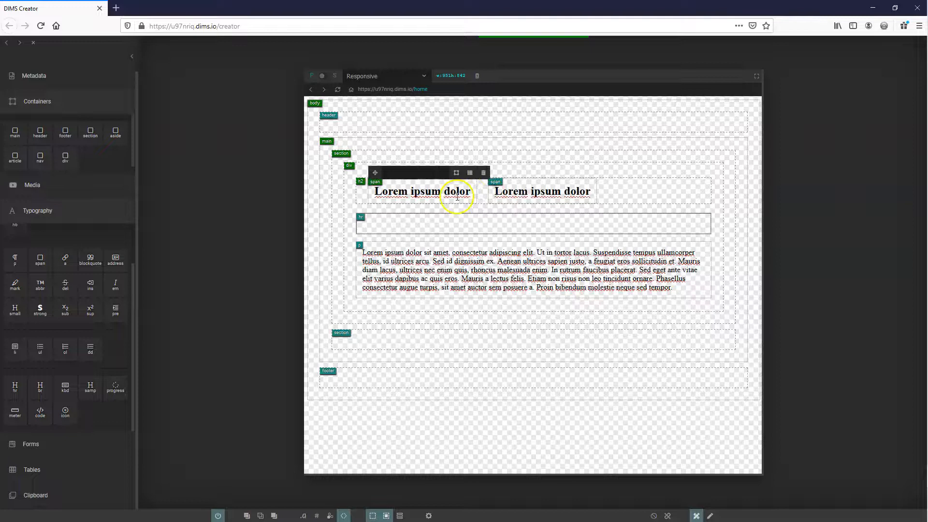
triple_click(428, 193)
text(A different)
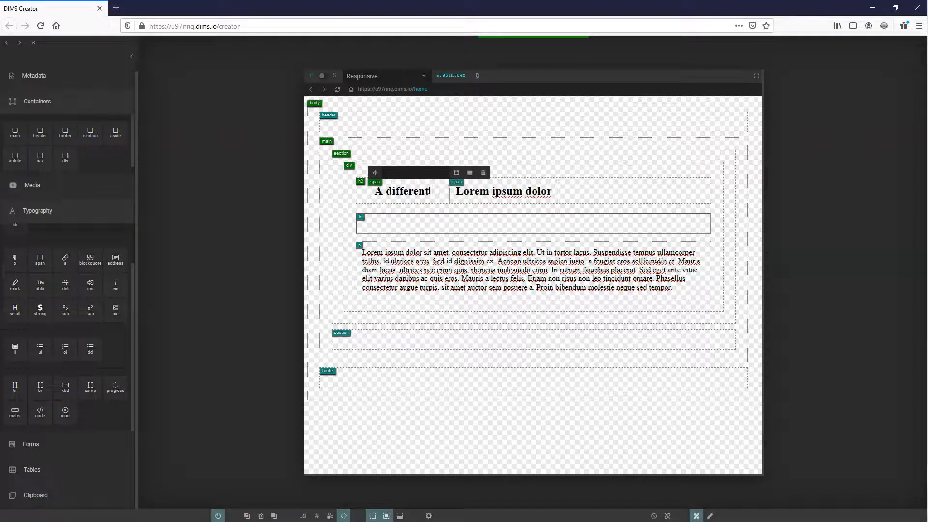
key(Tab)
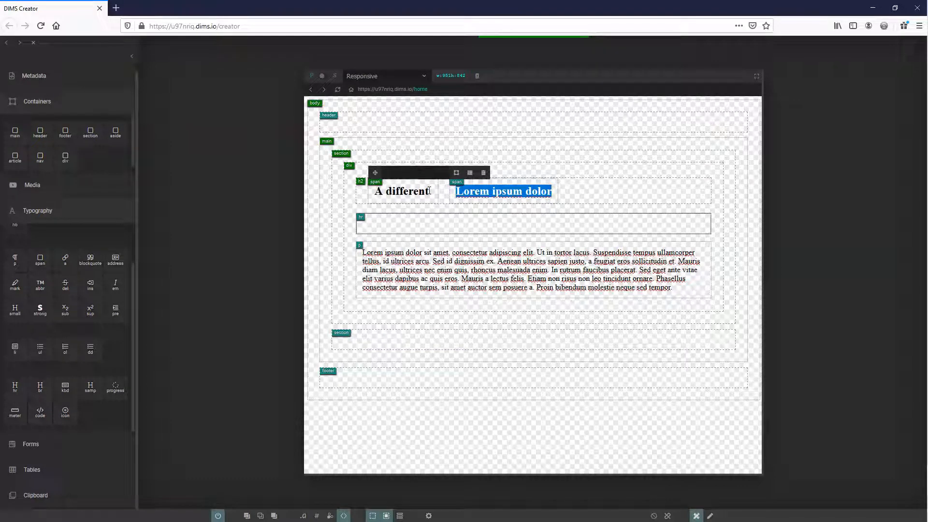
text(Perspective)
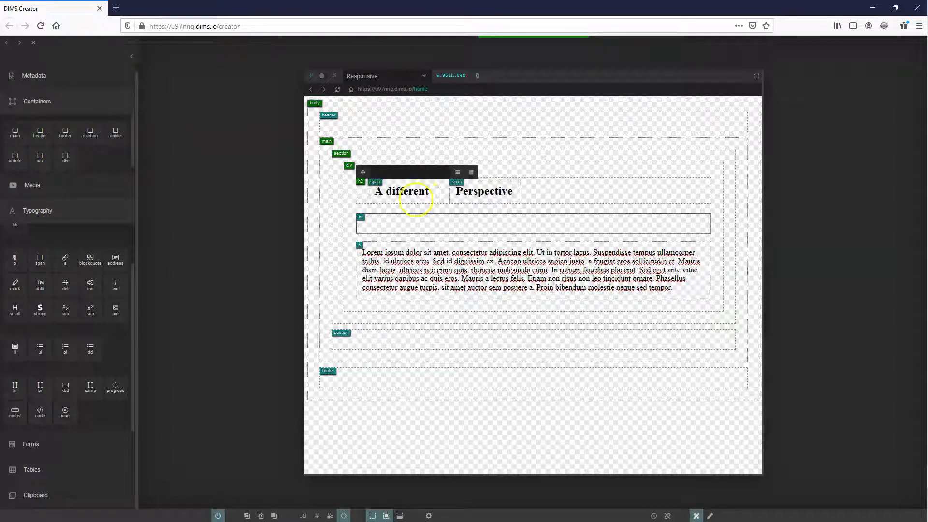
click(385, 190)
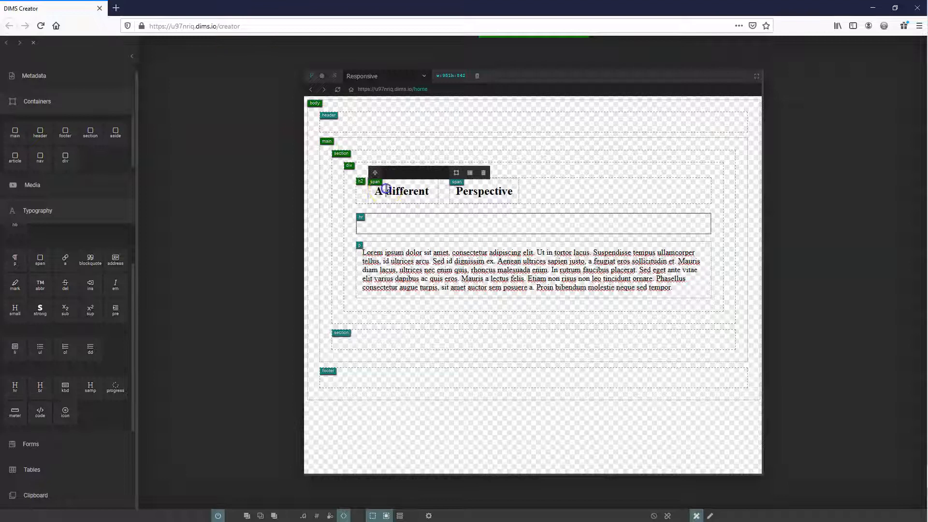
text(D)
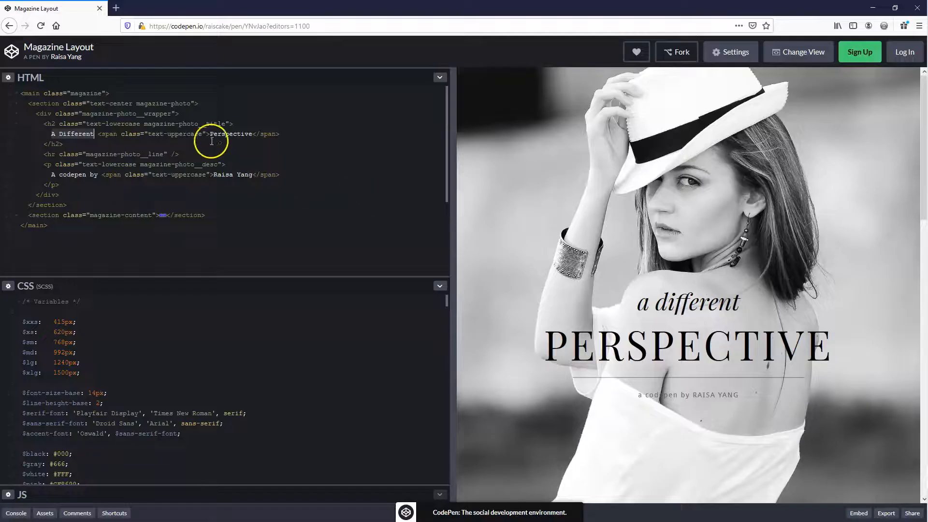
Copy the reference classes over: text-uppercase for the Perspective span and magazine-photo__line for the horizontal rule
drag(195, 135, 204, 134)
key(ctrl+c)
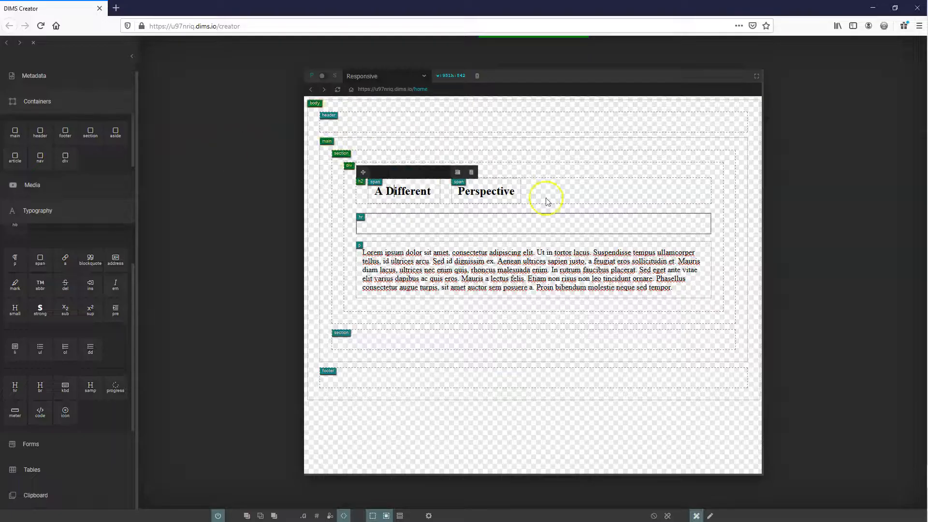
click(478, 176)
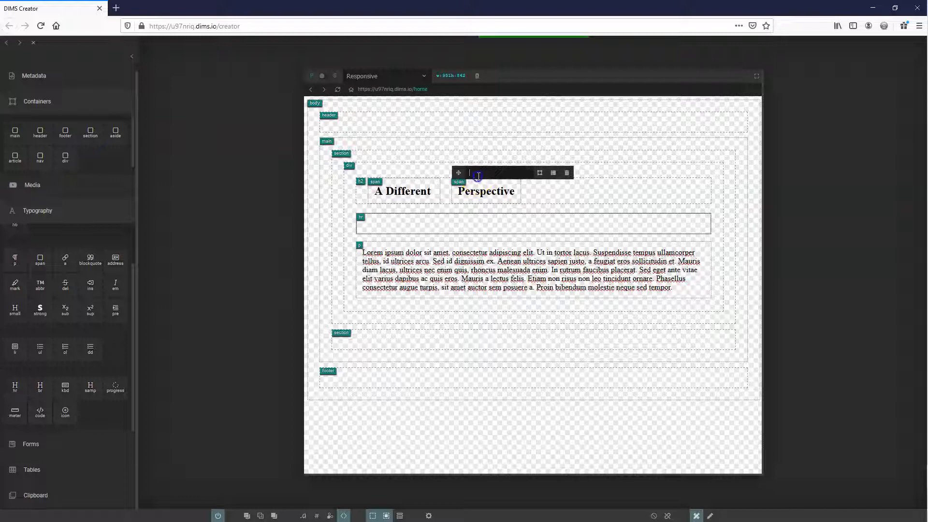
key(ctrl+v)
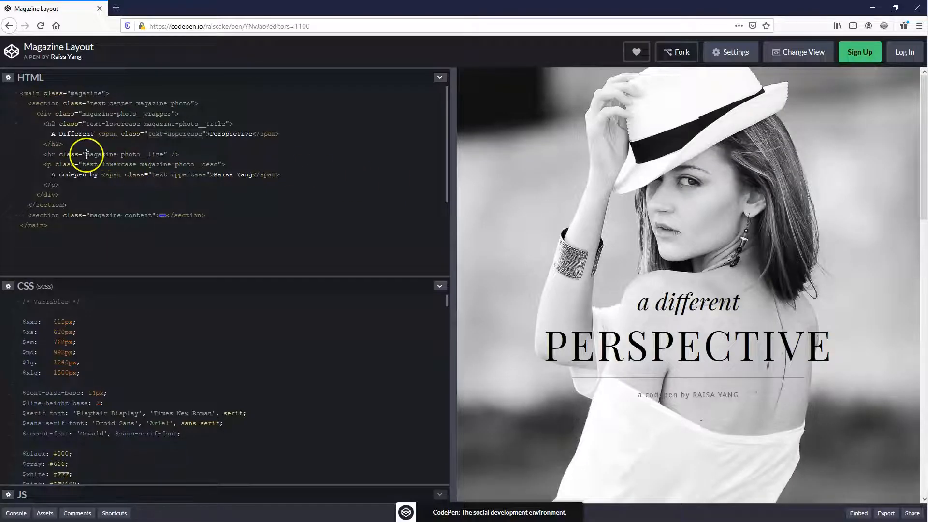
drag(143, 160, 163, 155)
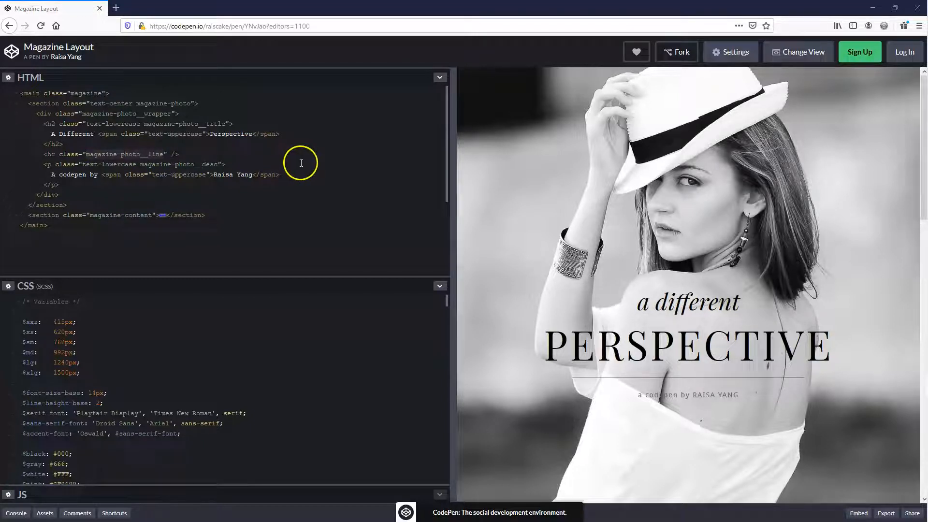
key(alt+Tab)
click(383, 224)
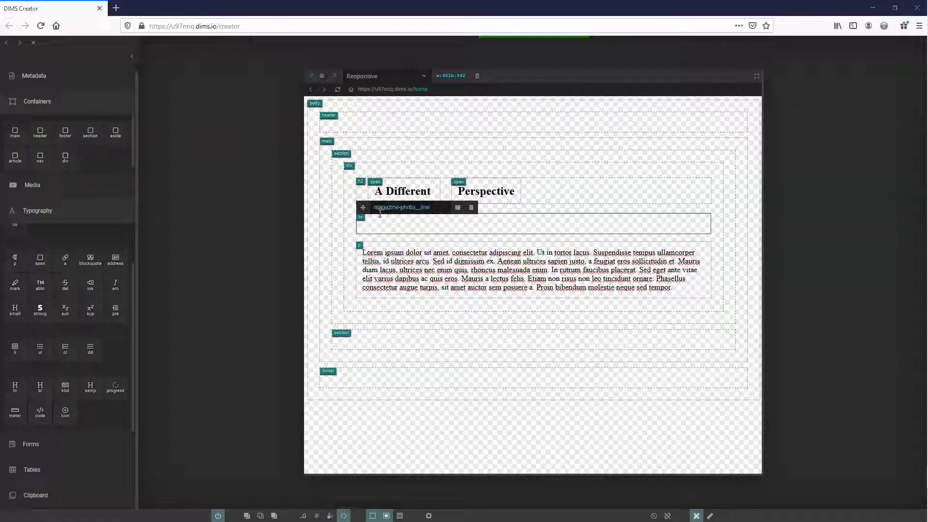
Assign the reference classes text-lowercase magazine-photo__desc to the paragraph below the horizontal rule
key(alt+Tab)
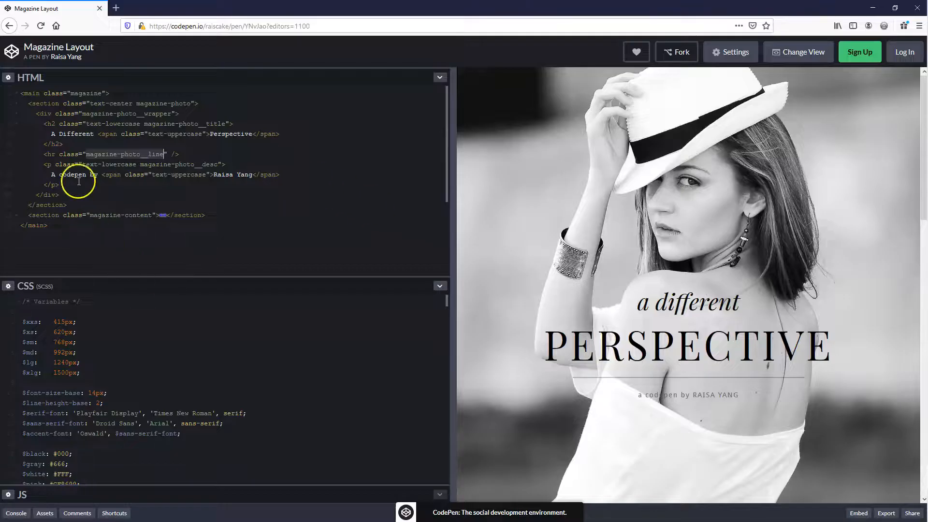
drag(81, 165, 231, 170)
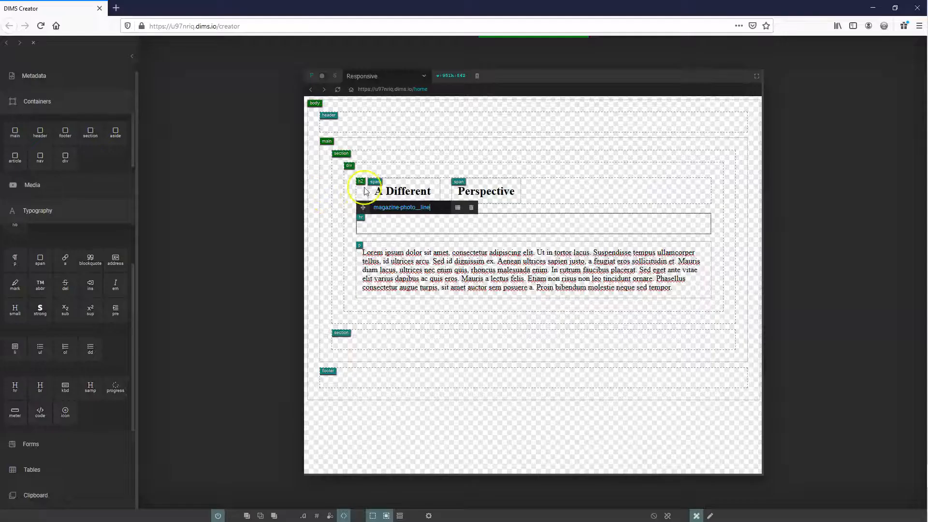
key(alt+Tab)
click(411, 260)
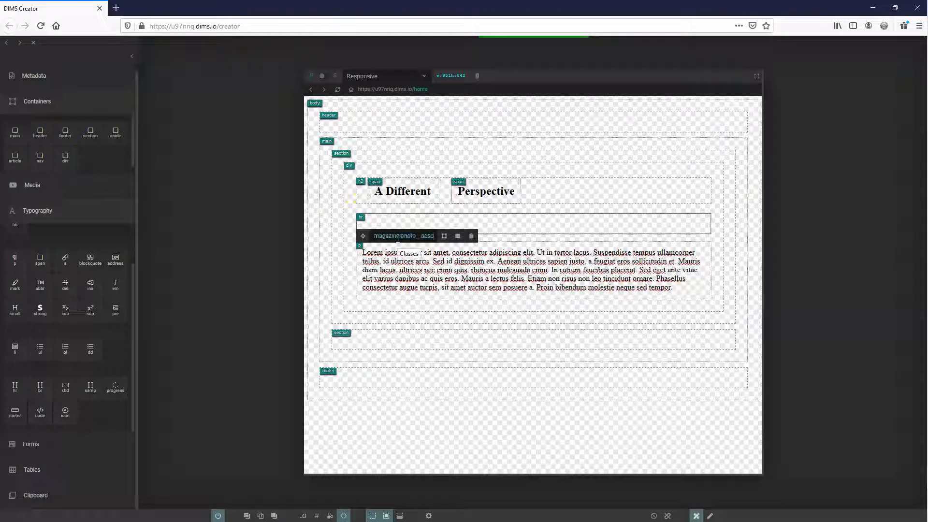
Convert the paragraph into a container and add two spans side by side inside it
key(alt+Tab)
click(443, 236)
click(456, 252)
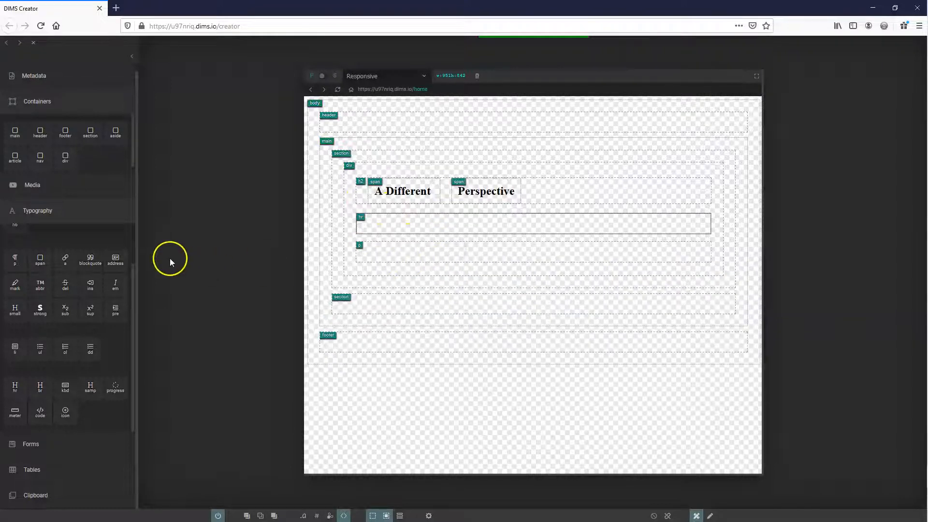
drag(41, 262, 428, 251)
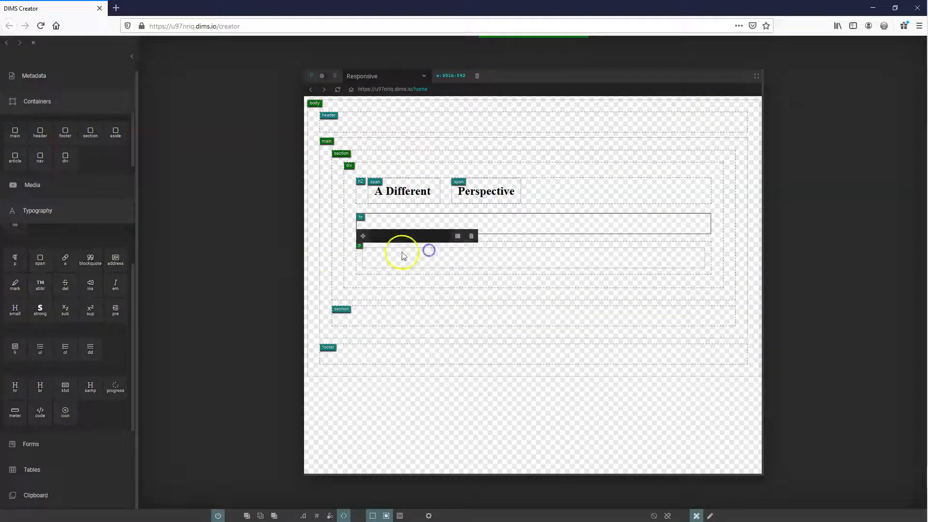
drag(42, 264, 492, 255)
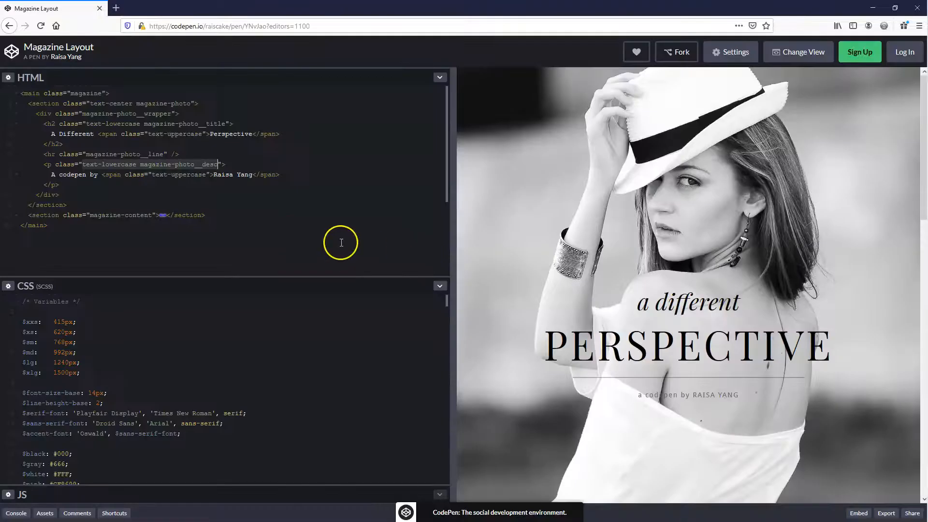
Replace the first paragraph span's placeholder with the text "A codepen by" copied from the reference HTML
click(53, 174)
click(98, 176)
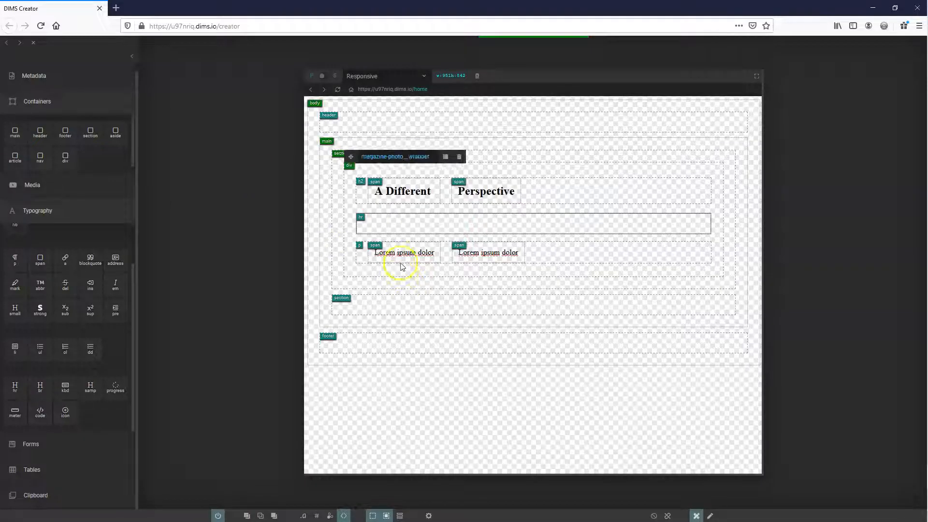
click(402, 266)
double_click(401, 254)
text(A codepen by)
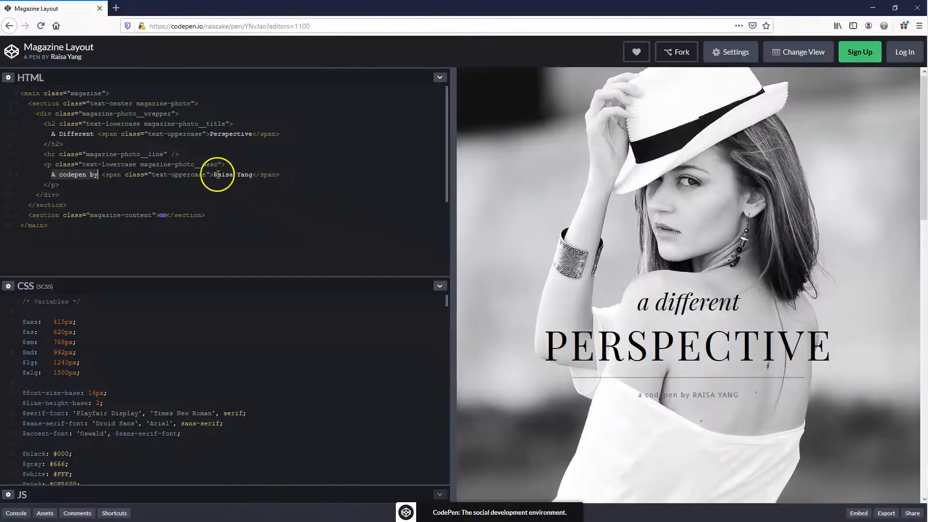
Replace the second paragraph span's placeholder with the author's name copied from the reference HTML
click(215, 175)
drag(215, 175, 252, 176)
key(ctrl+c)
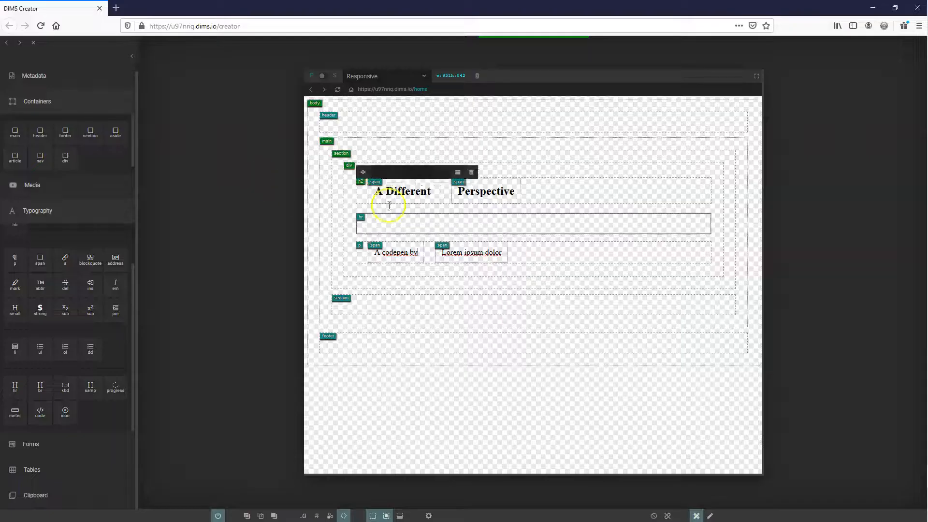
click(470, 255)
key(ctrl+a)
key(ctrl+v)
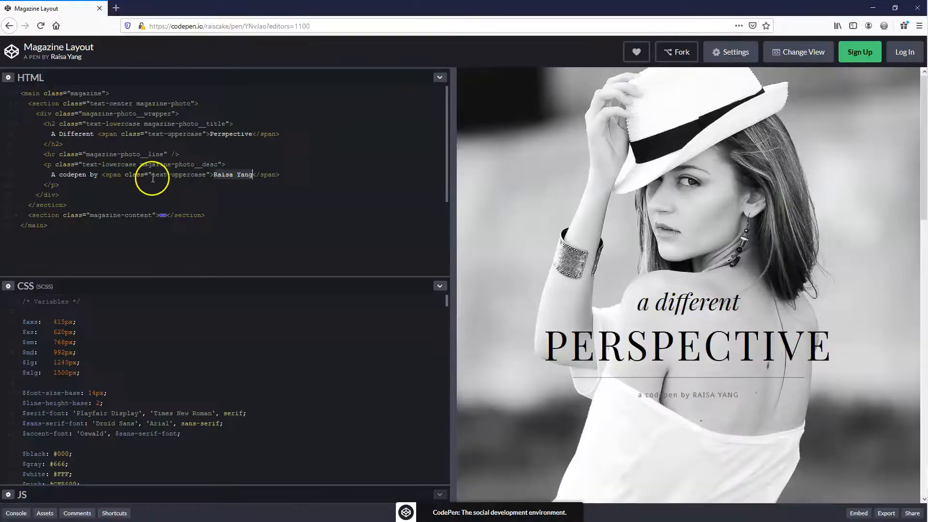
Assign the class text-uppercase from the reference HTML to the second span in the paragraph
click(152, 175)
shift+click(207, 174)
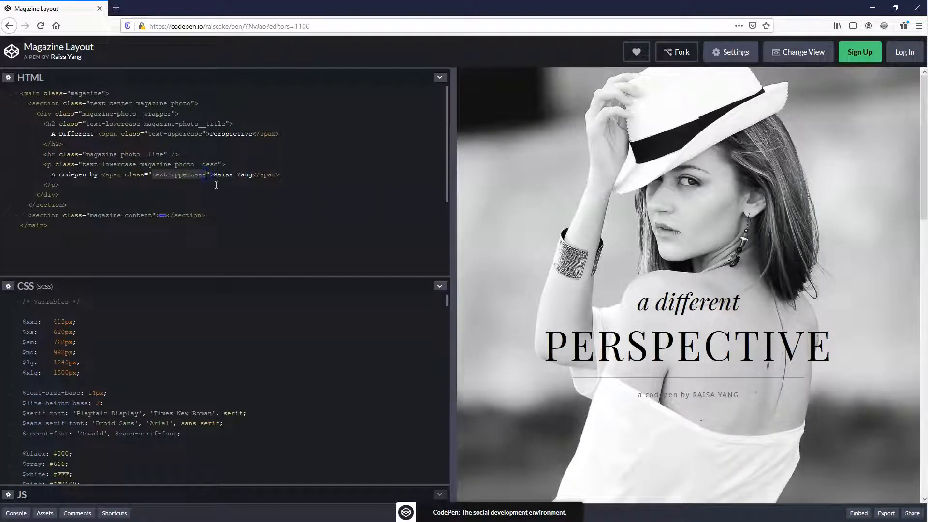
key(ctrl+c)
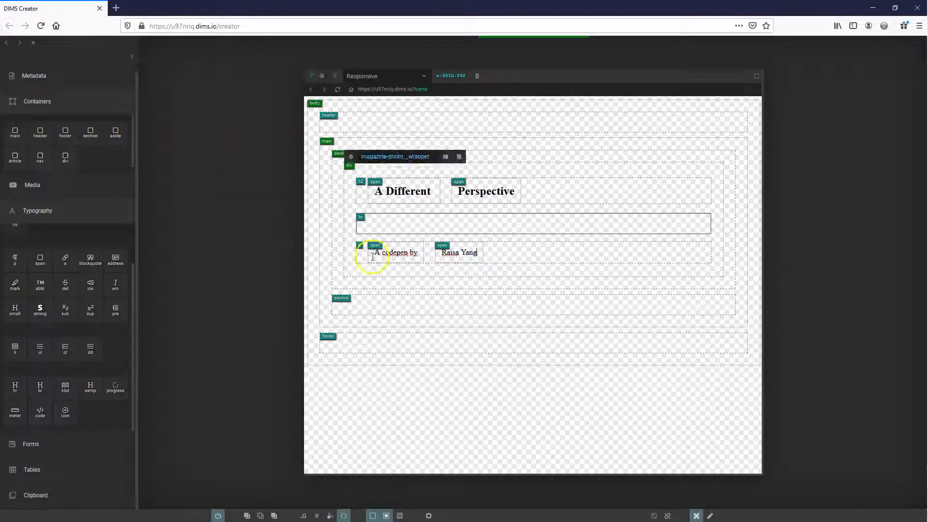
click(451, 252)
click(463, 238)
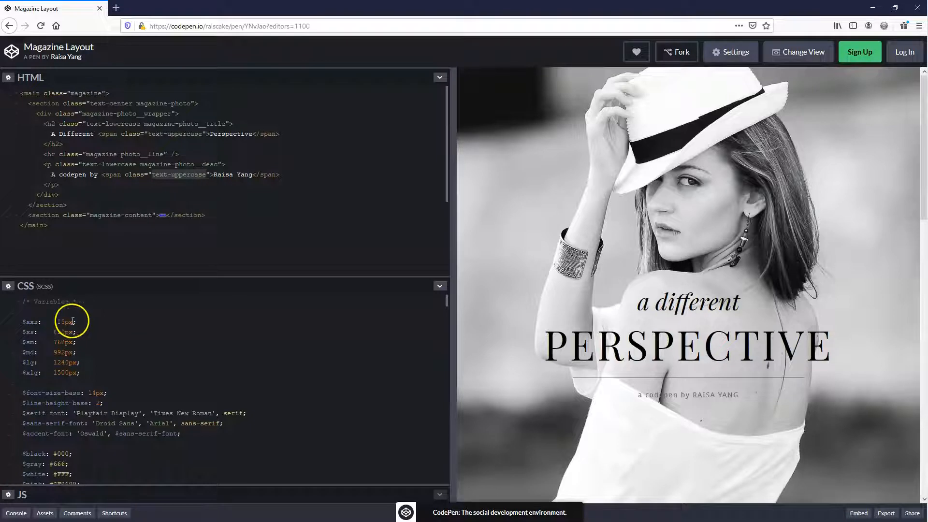
Copy the pen's entire SCSS stylesheet and open the styles code editor in DIMS Creator
key(ctrl+a)
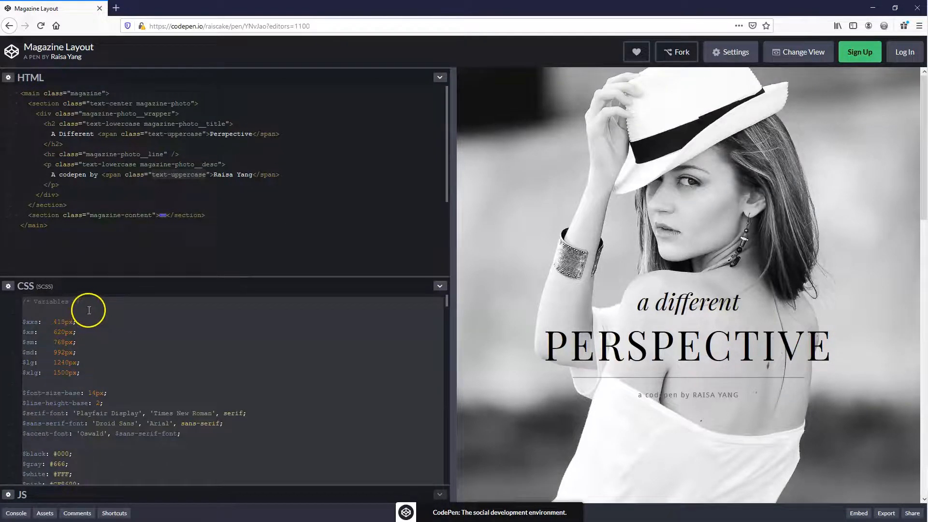
scroll(102, 352, down, 10)
scroll(102, 351, down, 5)
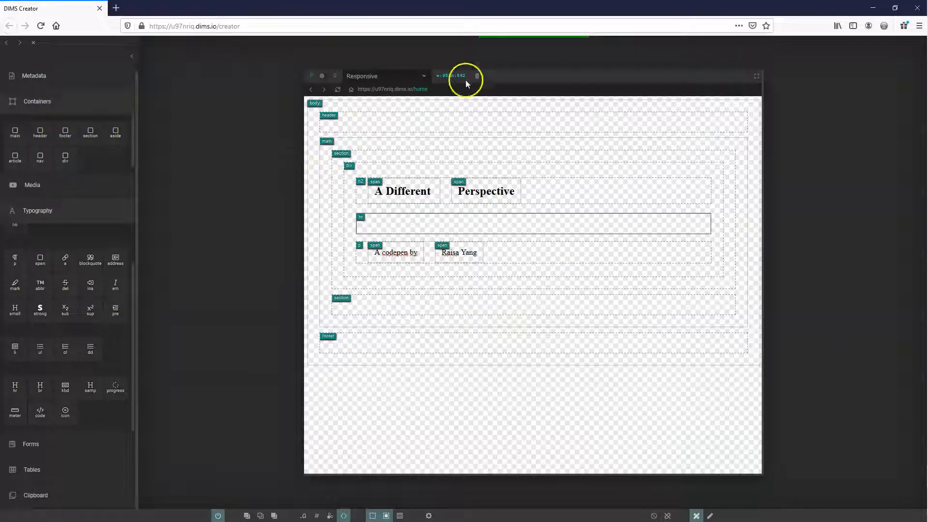
mouse_move(524, 37)
click(537, 46)
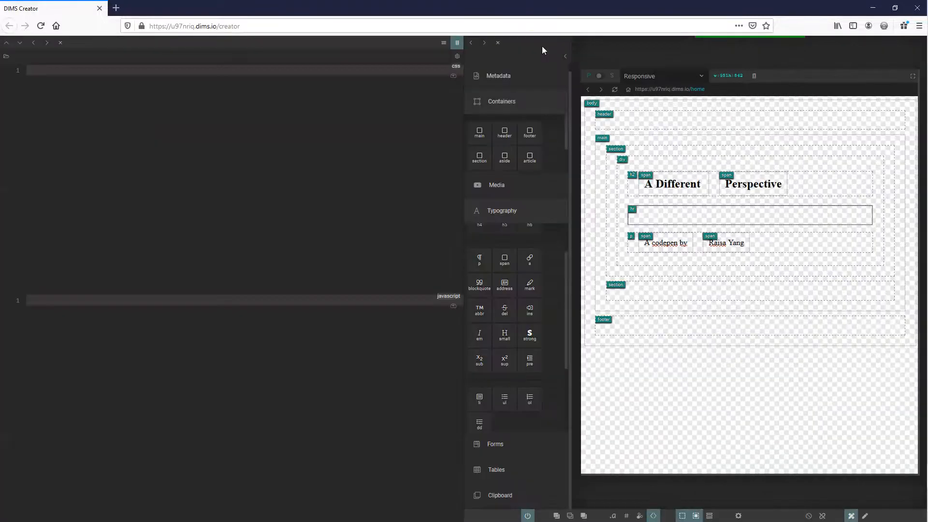
click(189, 113)
Set the styles language to SCSS and paste the copied stylesheet into the styles editor
click(456, 58)
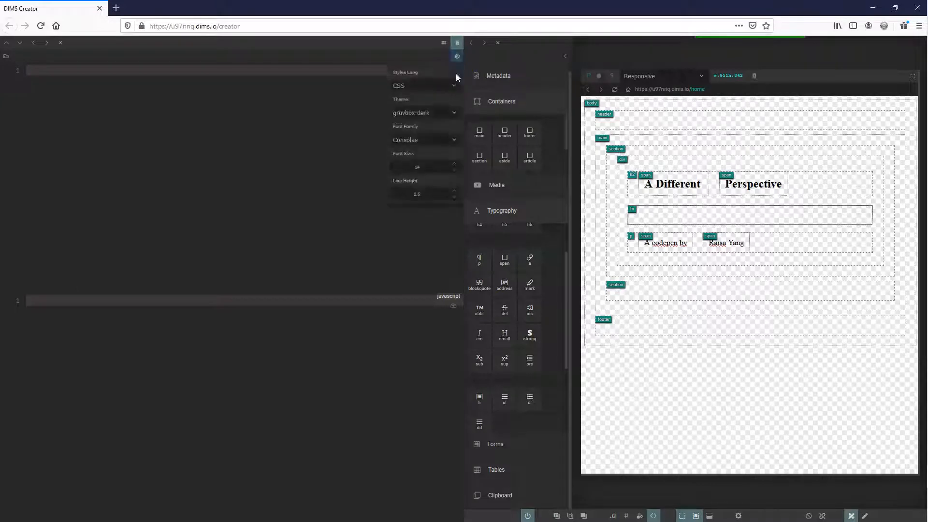
click(422, 90)
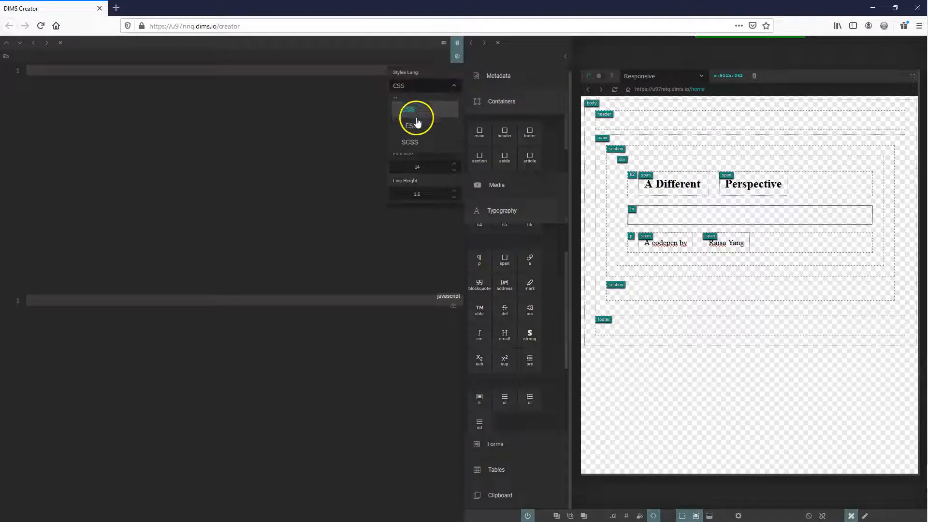
click(428, 143)
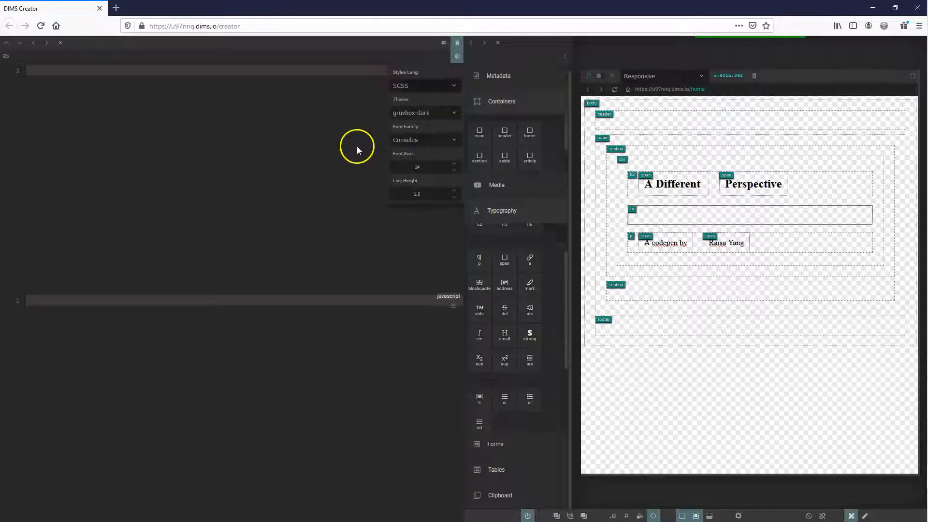
click(456, 59)
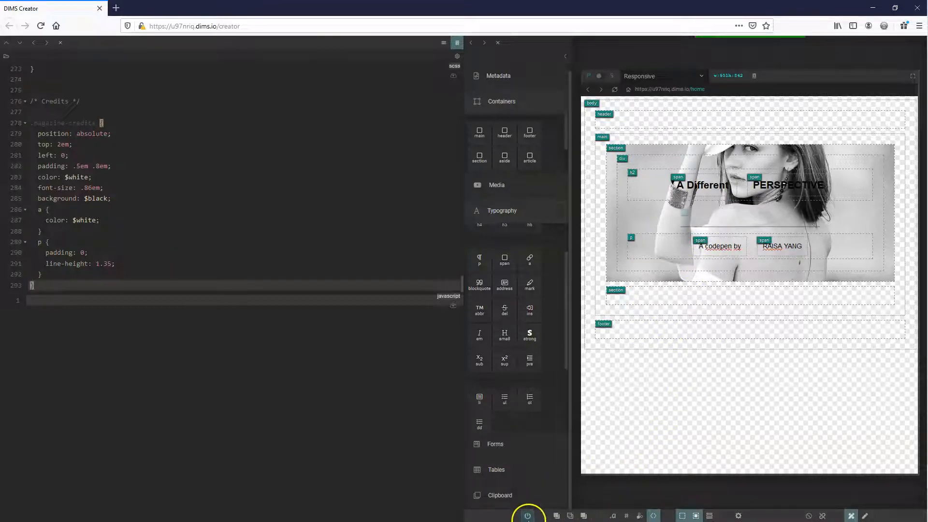
Turn off the element outlines in the preview and check the pen's CSS settings in CodePen
click(529, 516)
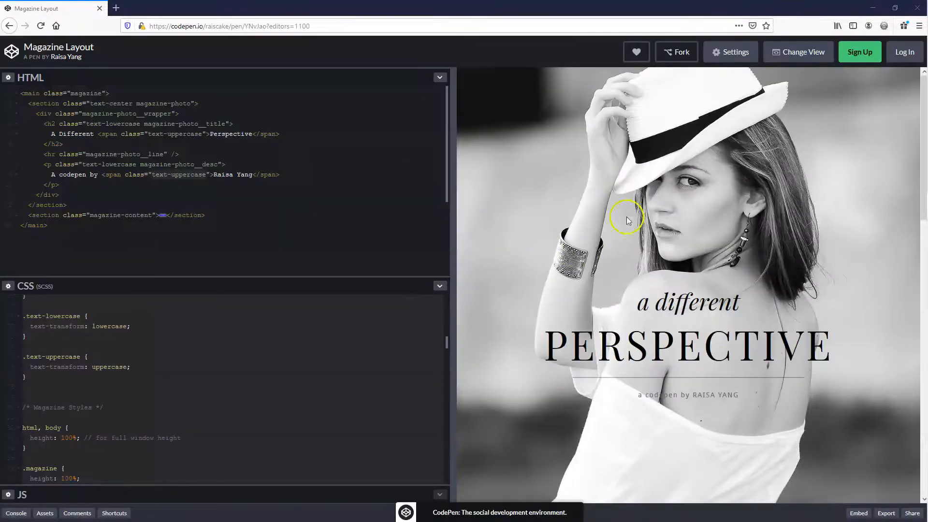
click(728, 57)
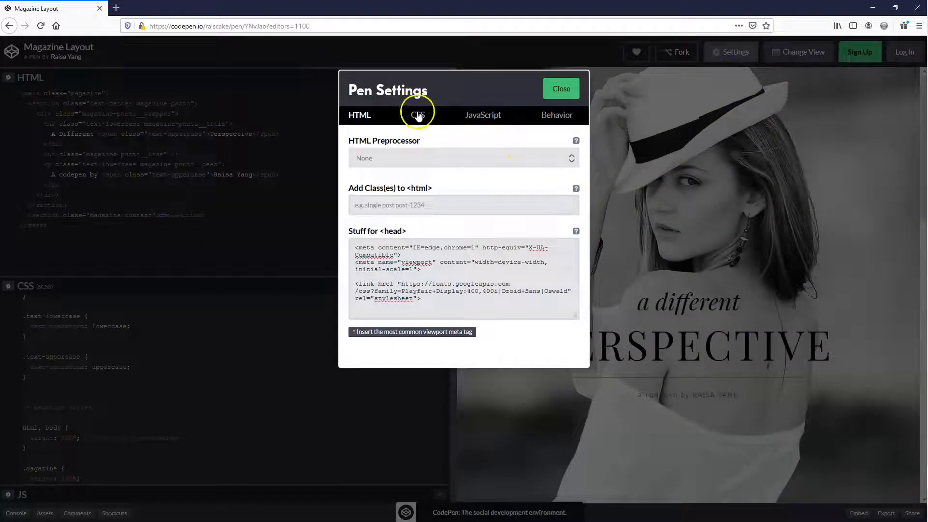
click(419, 114)
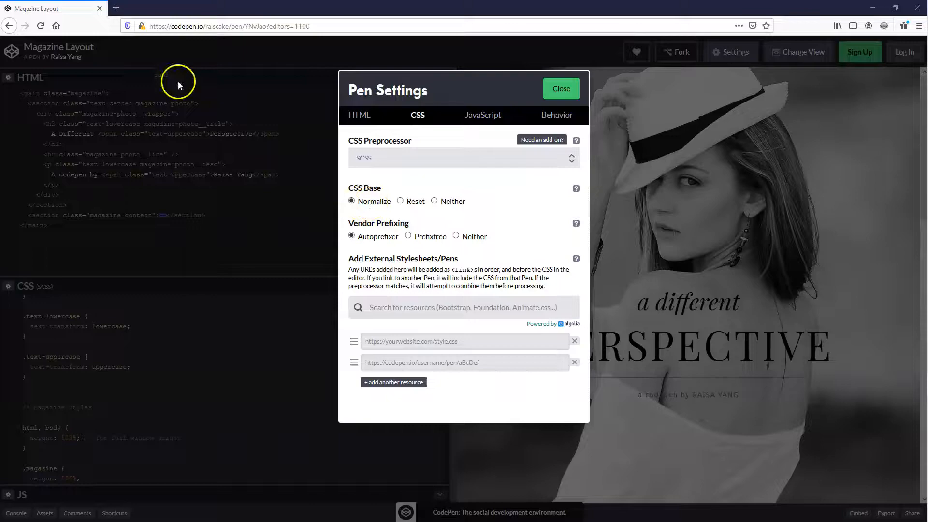
Search the web for "cdn normalize" and copy the cdnjs link to normalize.min.css version 8.0.1
click(116, 8)
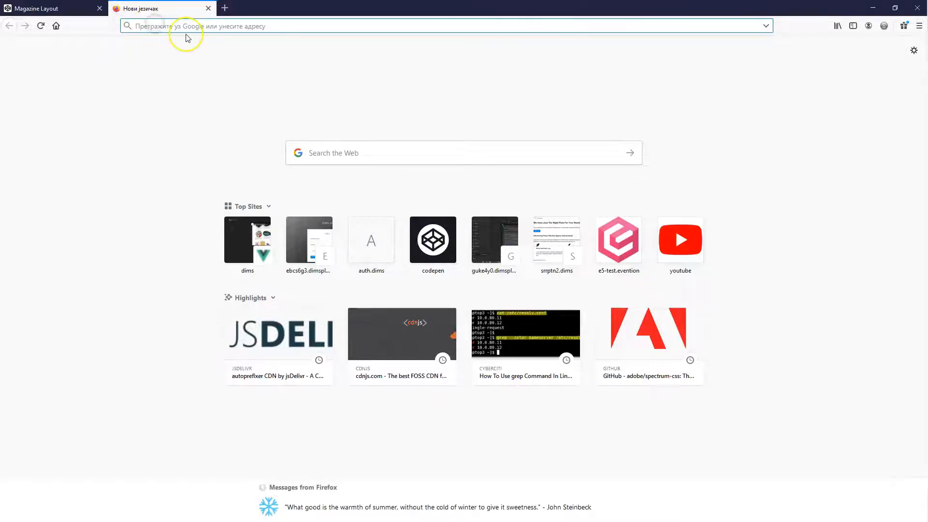
text(cdn norm)
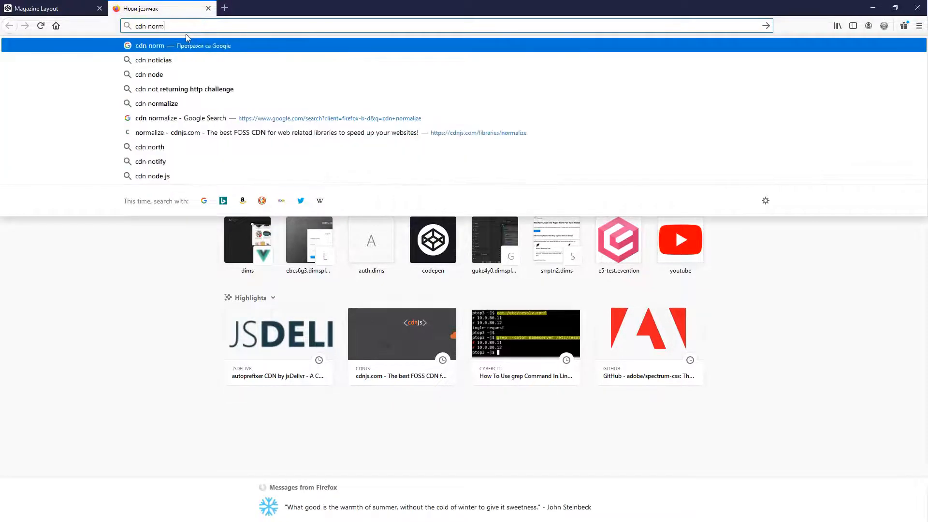
text(alize)
key(Return)
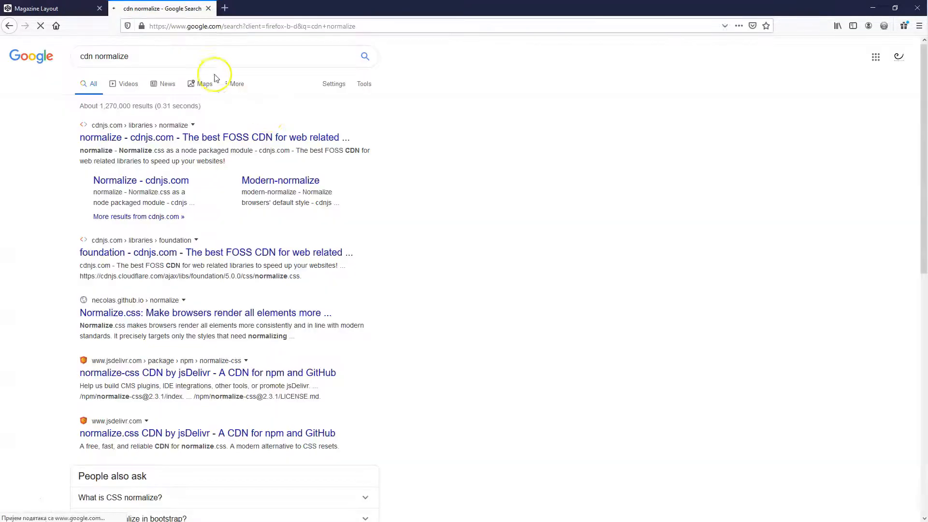
click(175, 140)
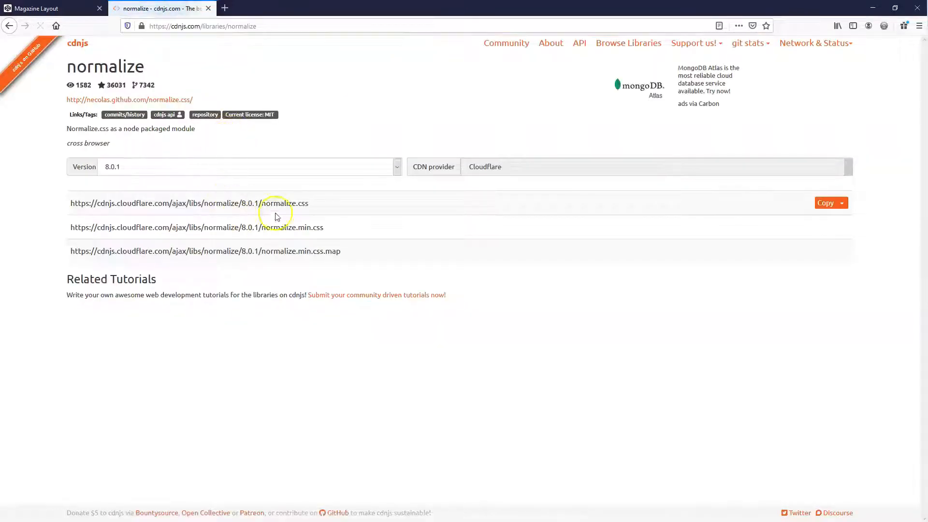
click(830, 233)
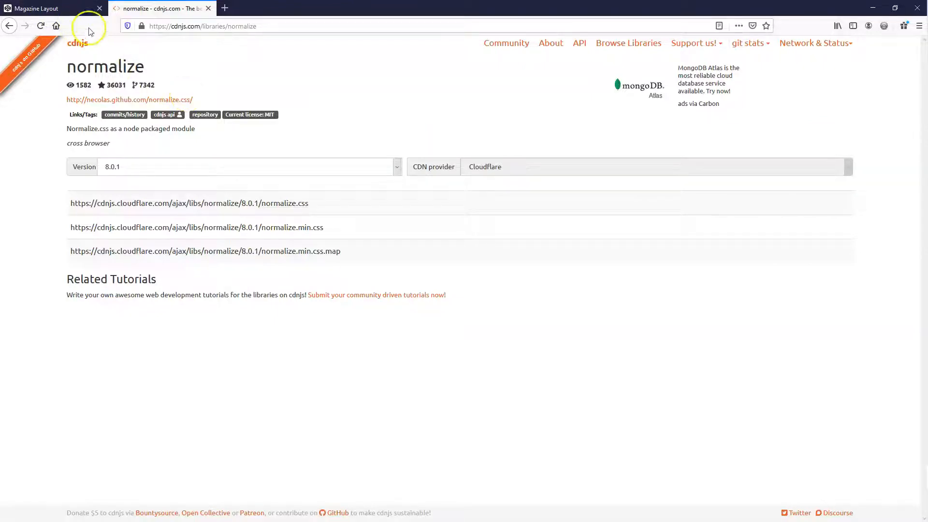
Add the copied normalize.min.css link as an external CSS resource in DIMS Creator and reload the preview
click(58, 11)
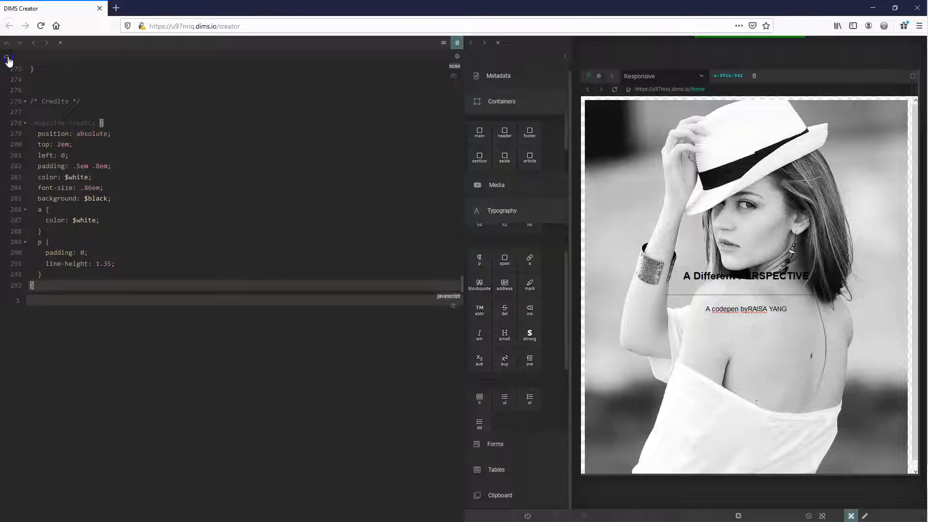
click(8, 58)
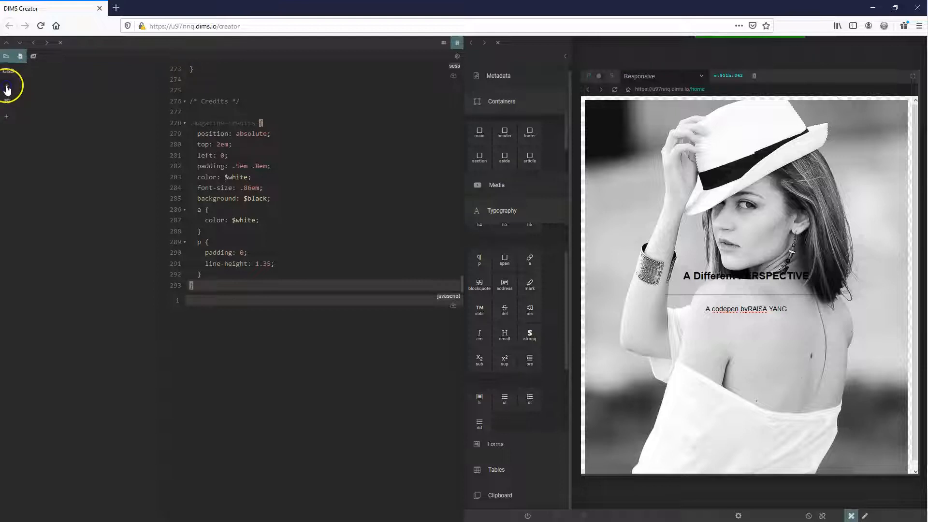
click(7, 86)
click(24, 86)
key(ctrl+v)
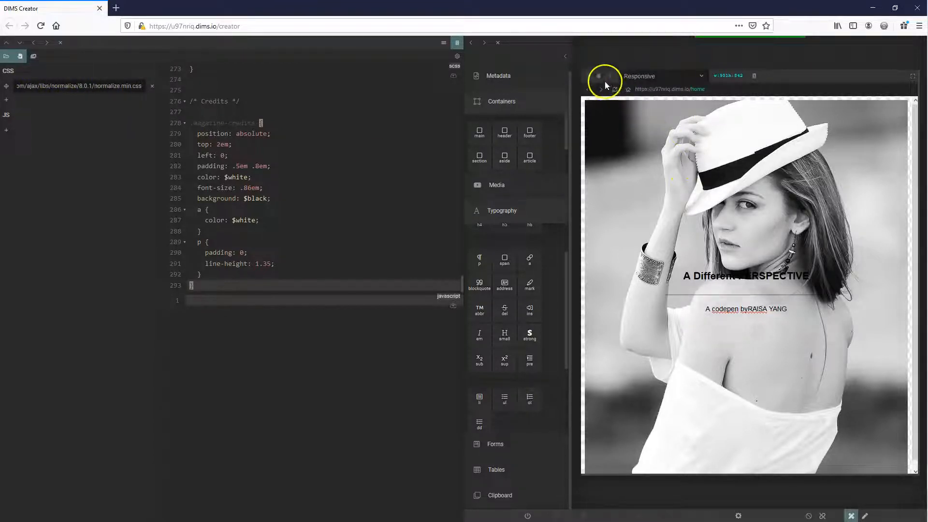
click(615, 90)
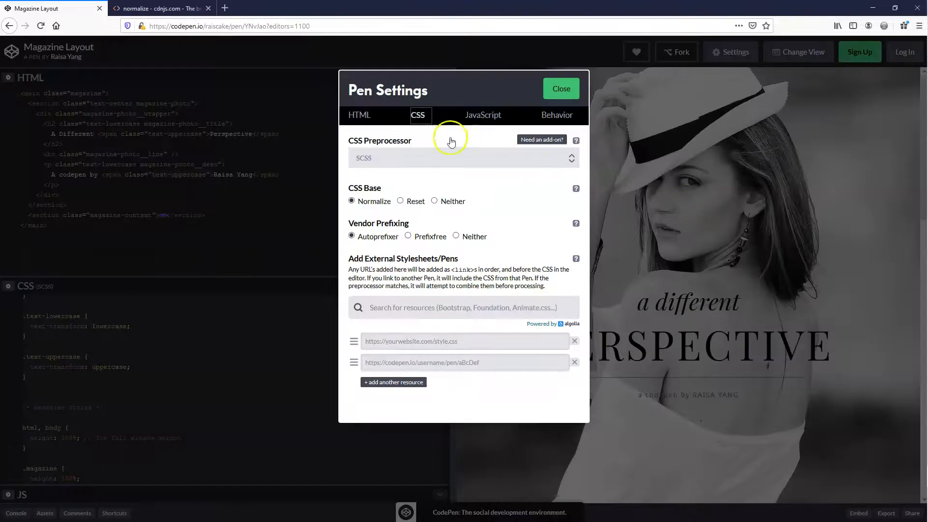
Copy the Google Fonts stylesheet URL for Playfair Display, Droid Sans and Oswald from the pen's head settings in CodePen
click(367, 114)
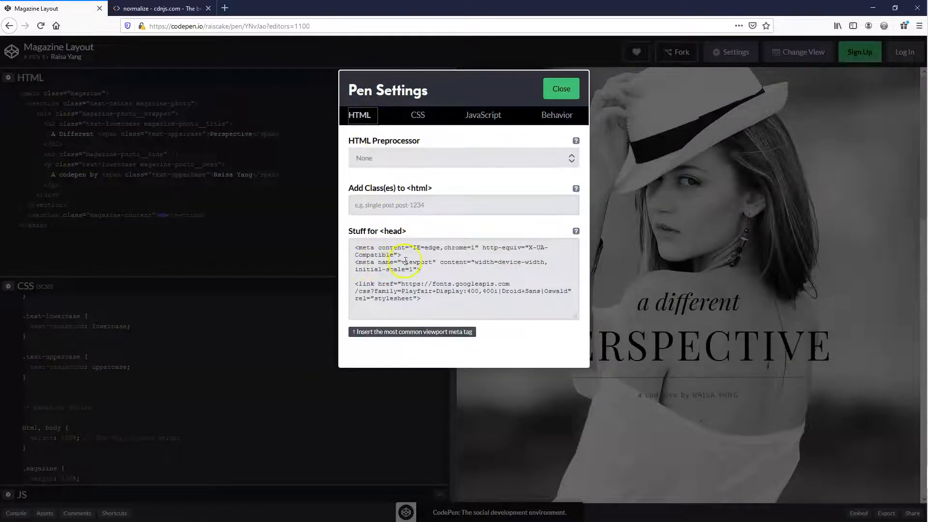
drag(357, 263, 410, 269)
click(426, 271)
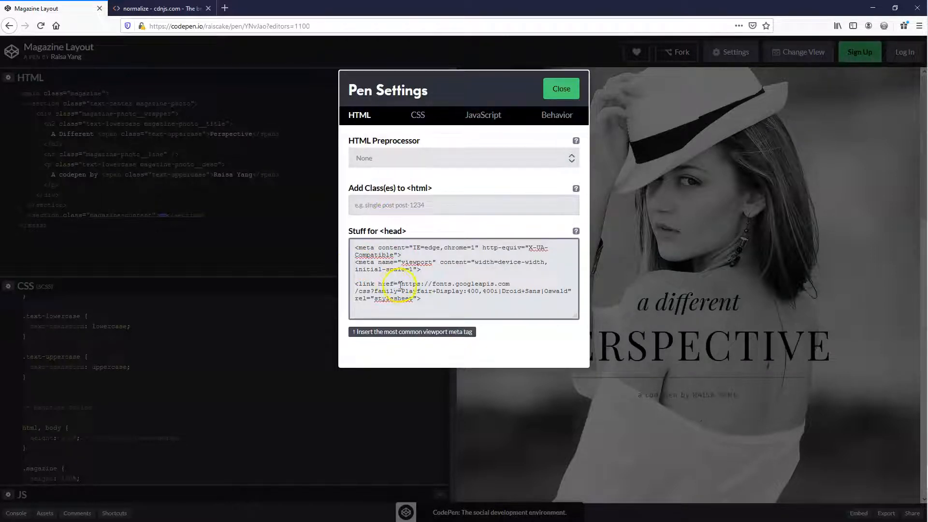
drag(402, 285, 571, 291)
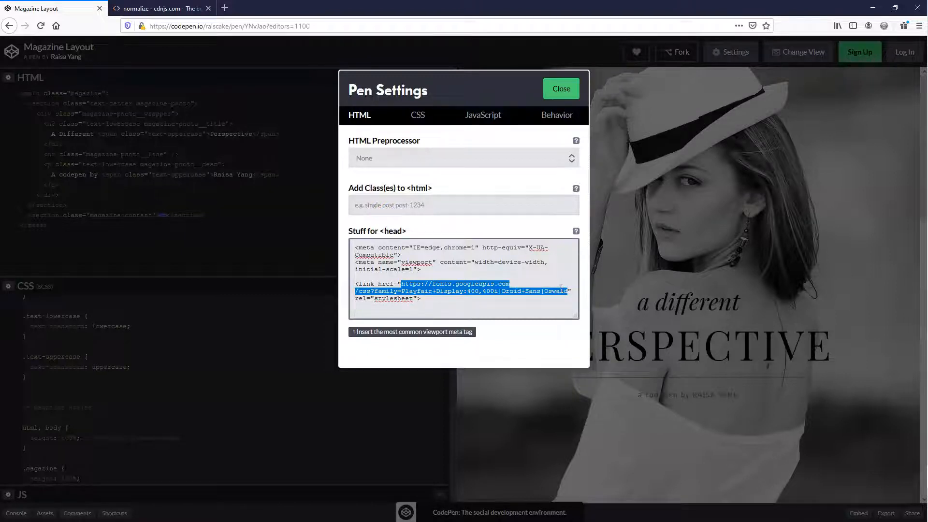
click(560, 287)
click(382, 197)
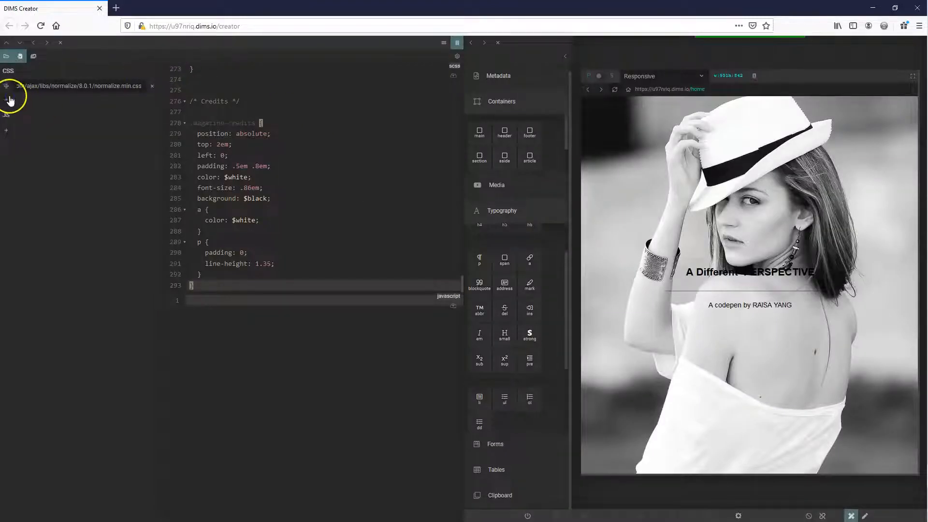
Add the Google Fonts URL as a second external CSS resource in DIMS Creator and reload the preview
click(7, 99)
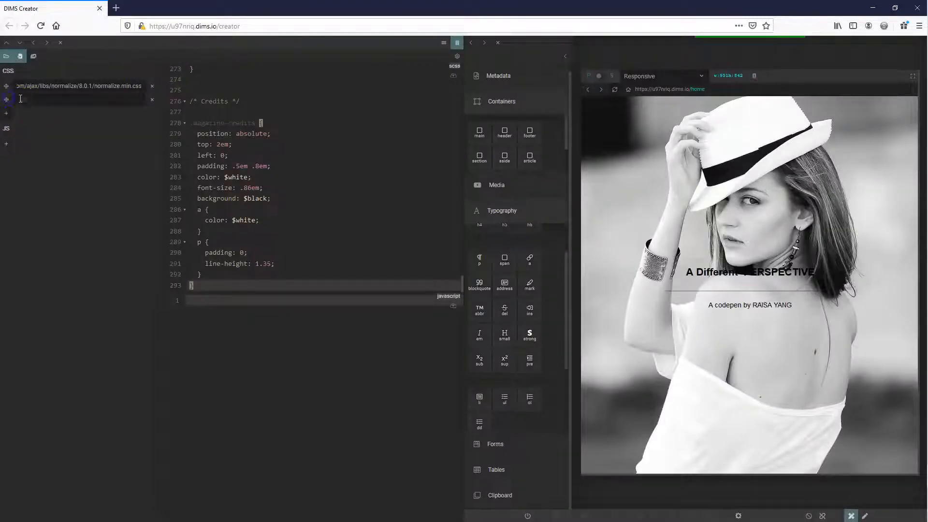
key(ctrl+v)
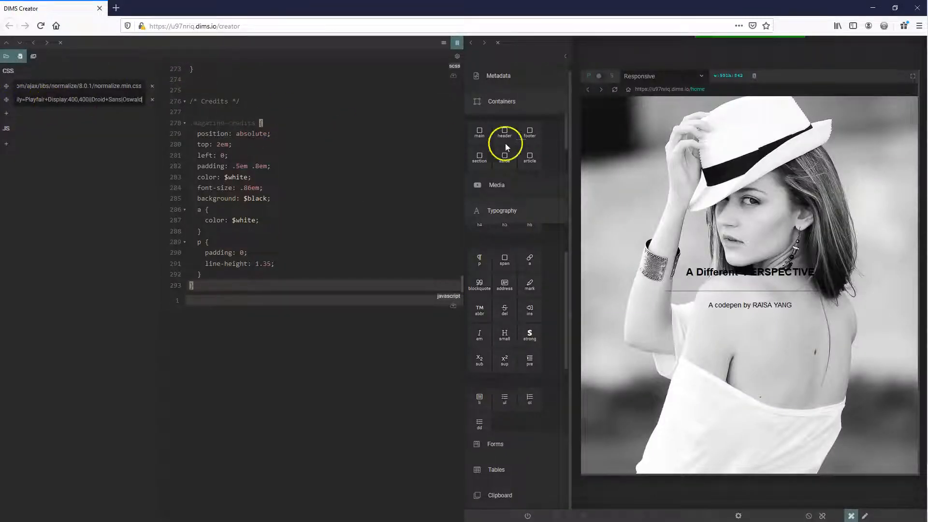
click(615, 94)
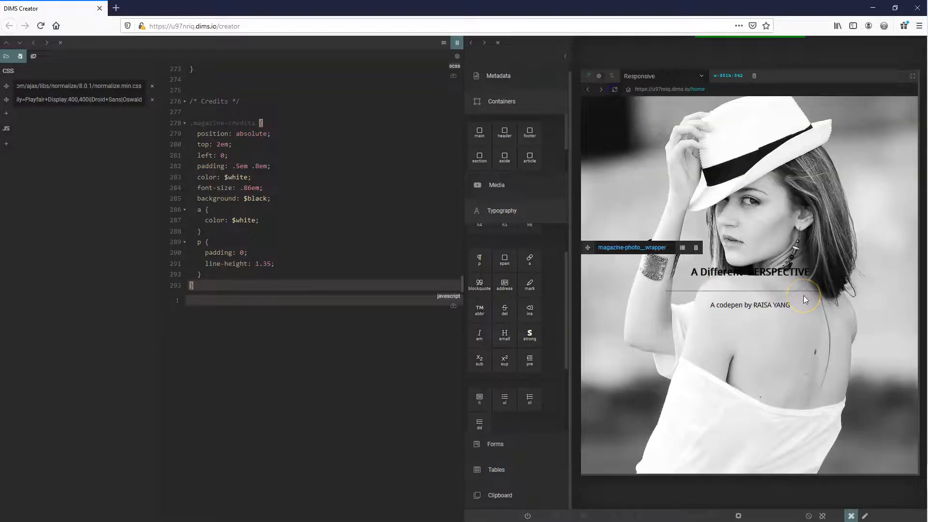
click(570, 274)
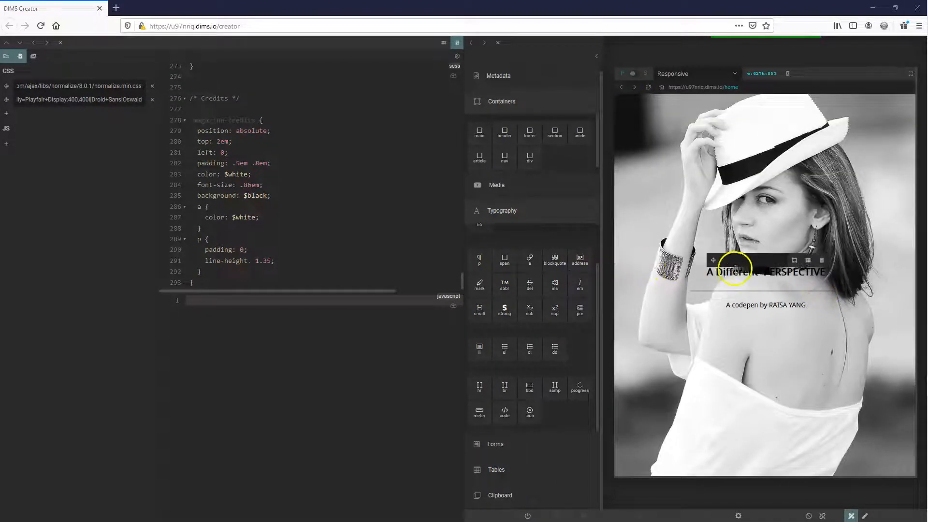
Close the pen settings in CodePen and turn the element outlines back on in DIMS Creator
key(alt+Tab)
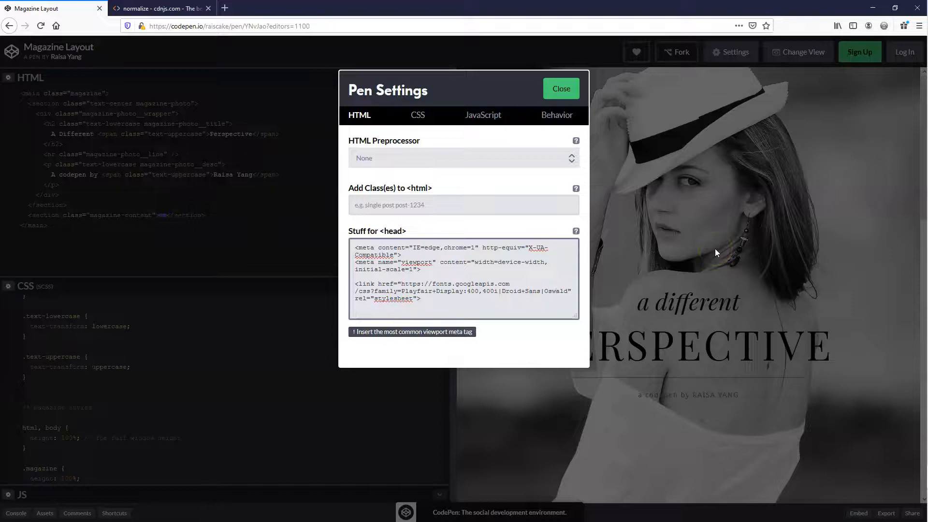
click(561, 89)
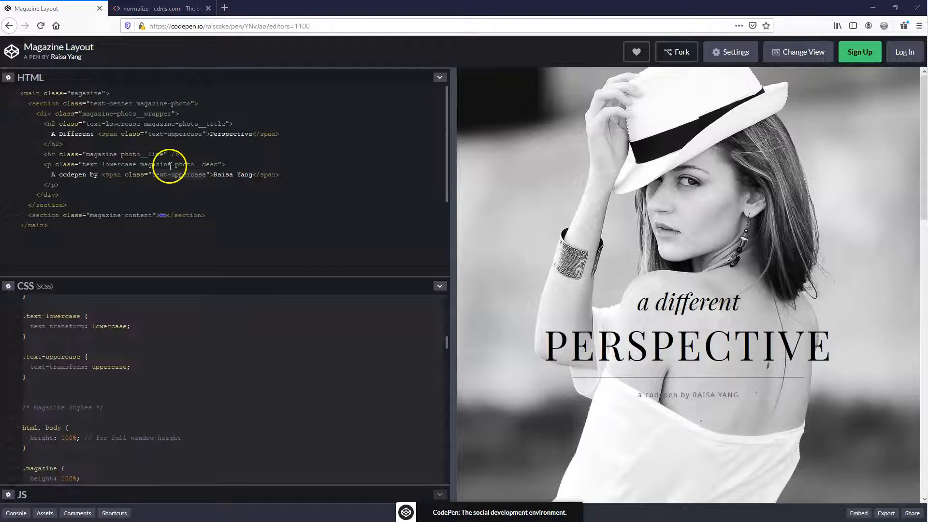
key(alt+Tab)
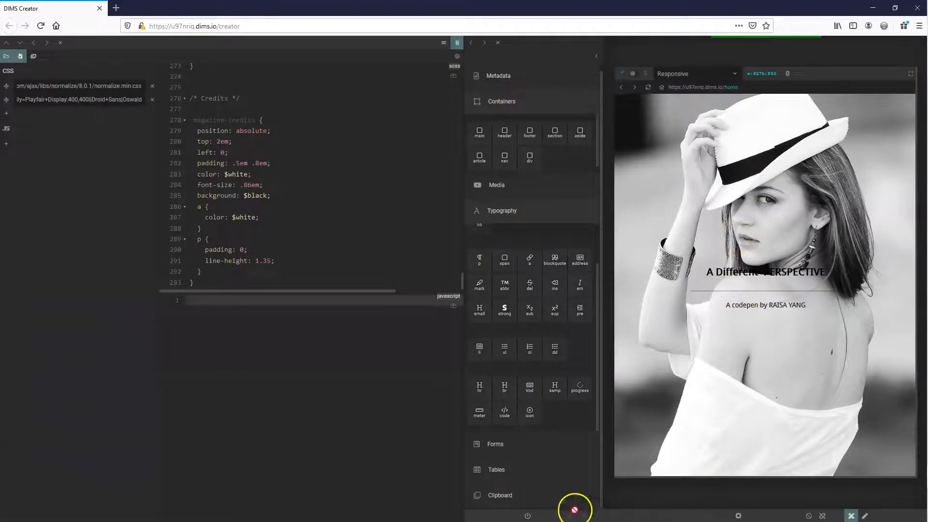
click(526, 516)
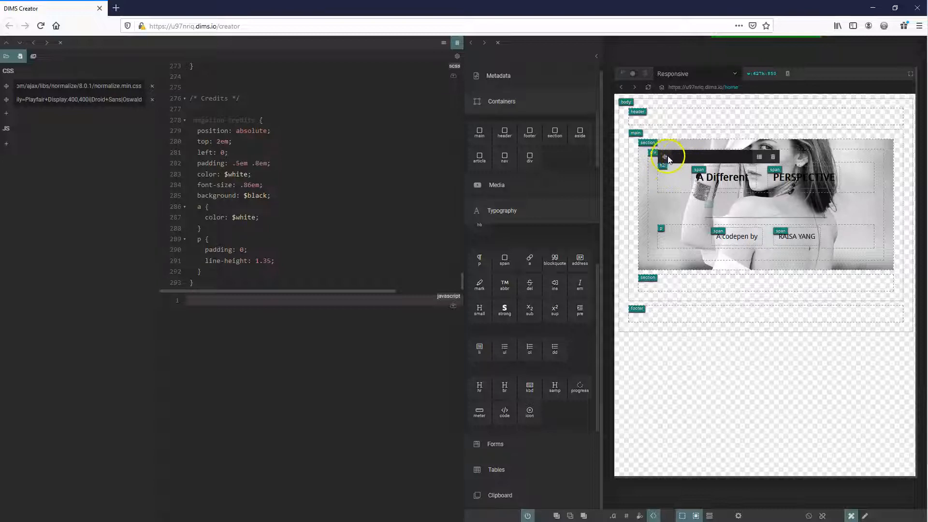
Copy the h2 classes text-lowercase magazine-photo__title from CodePen, assign them to the h2 in DIMS Creator, and compare the title with the original
key(alt+Tab)
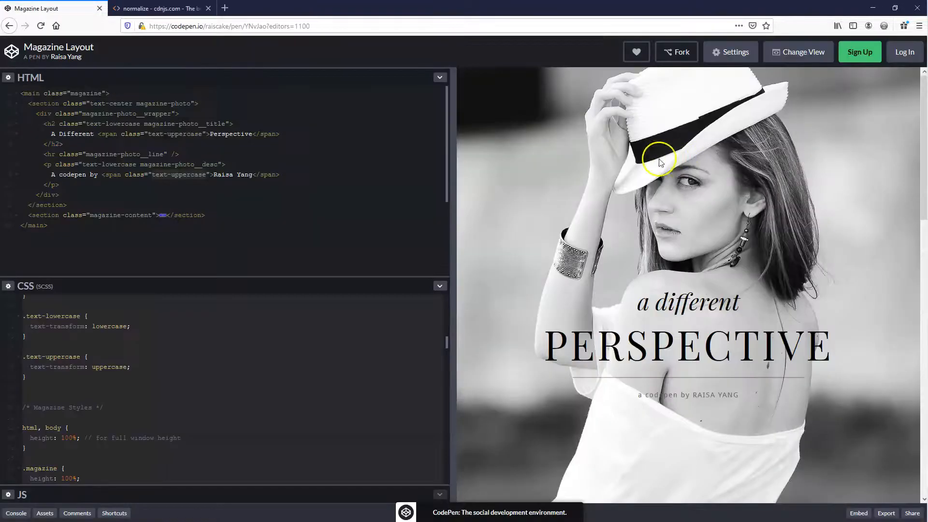
click(87, 124)
drag(87, 124, 226, 125)
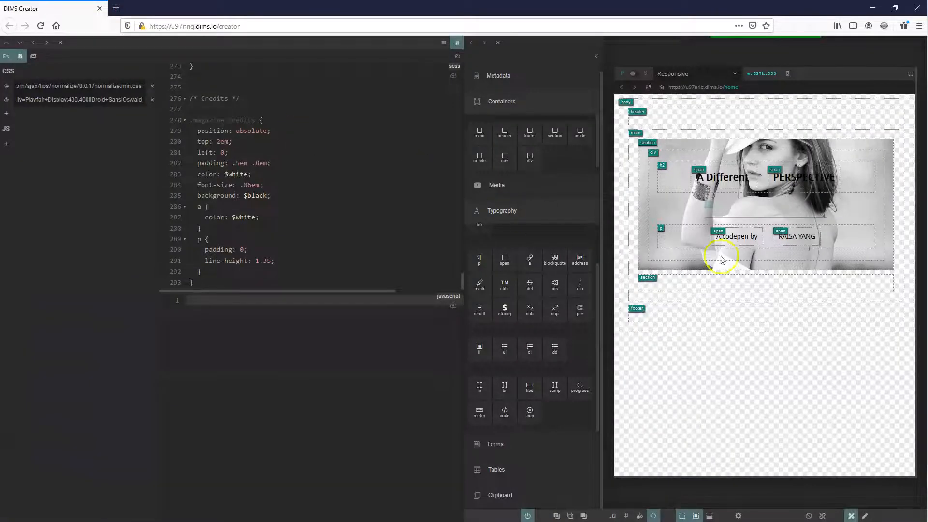
mouse_move(661, 167)
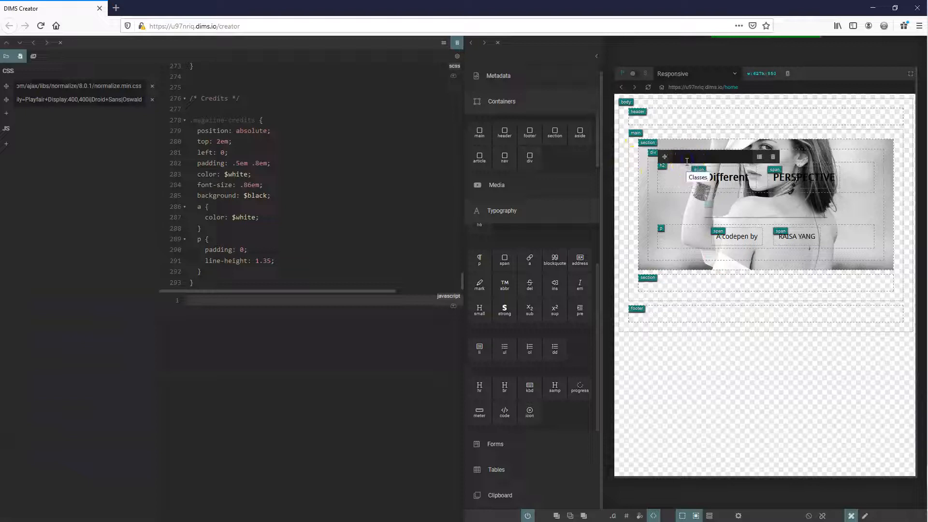
key(ctrl+v)
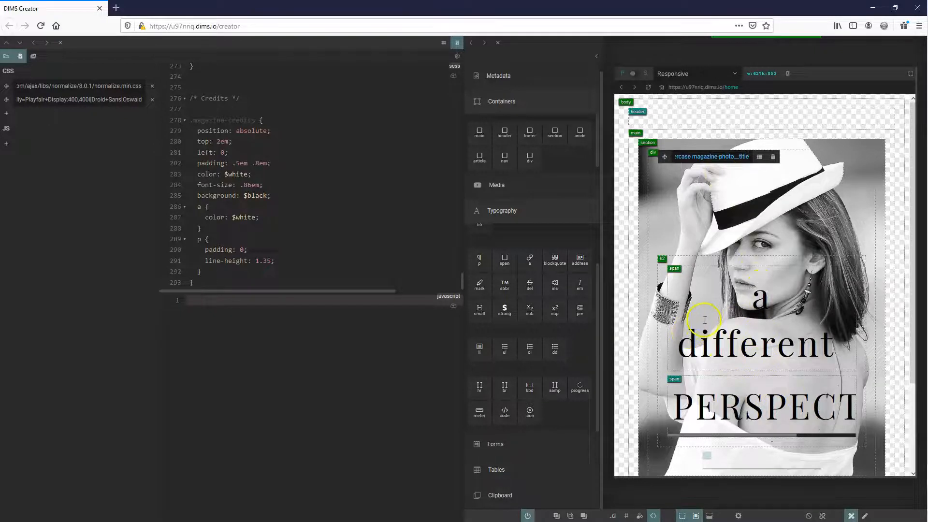
key(alt+Tab)
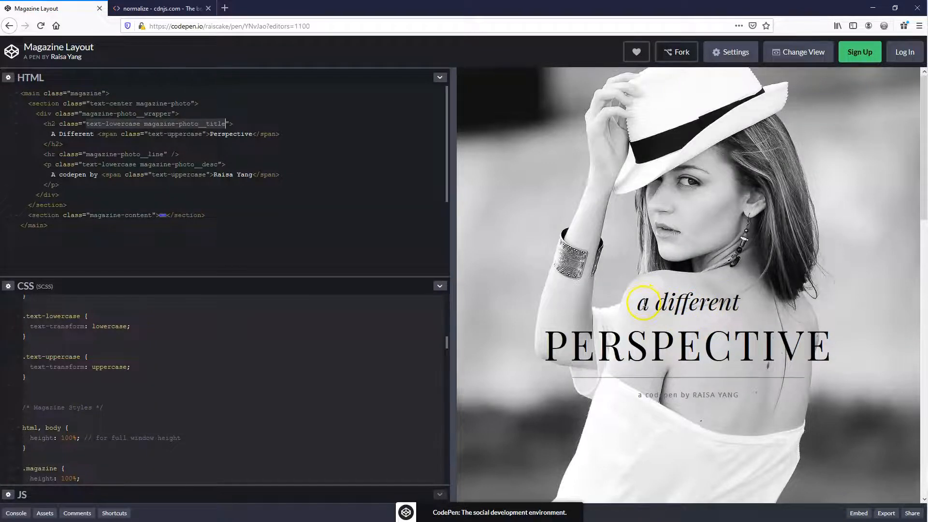
key(alt+Tab)
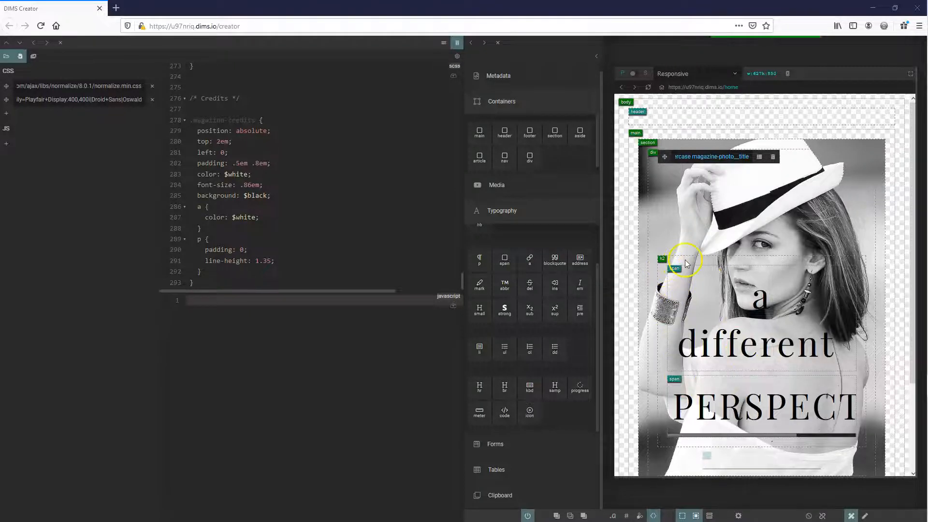
Change the nested span selector in the magazine-photo__title SCSS rule to the class selector .span
click(342, 230)
scroll(338, 230, up, 15)
scroll(336, 232, up, 5)
scroll(337, 231, up, 8)
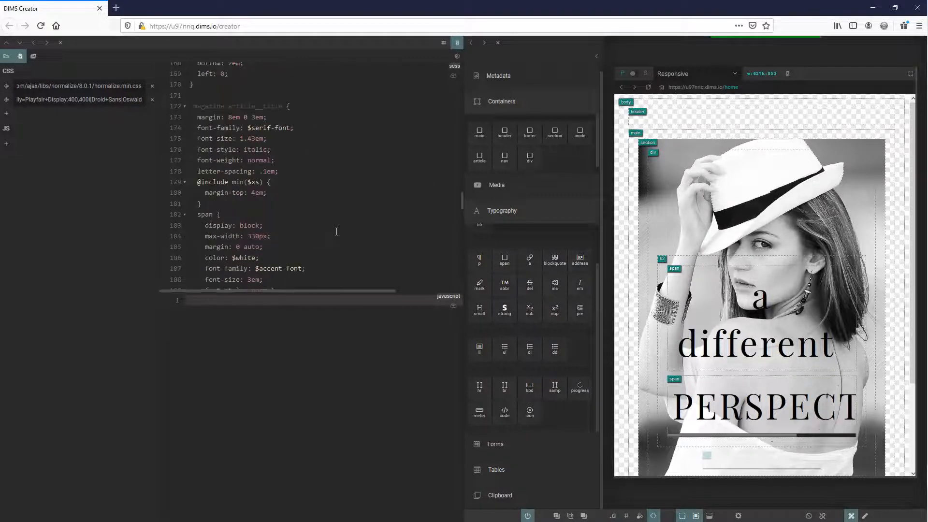
scroll(339, 232, up, 6)
scroll(338, 232, up, 5)
click(232, 262)
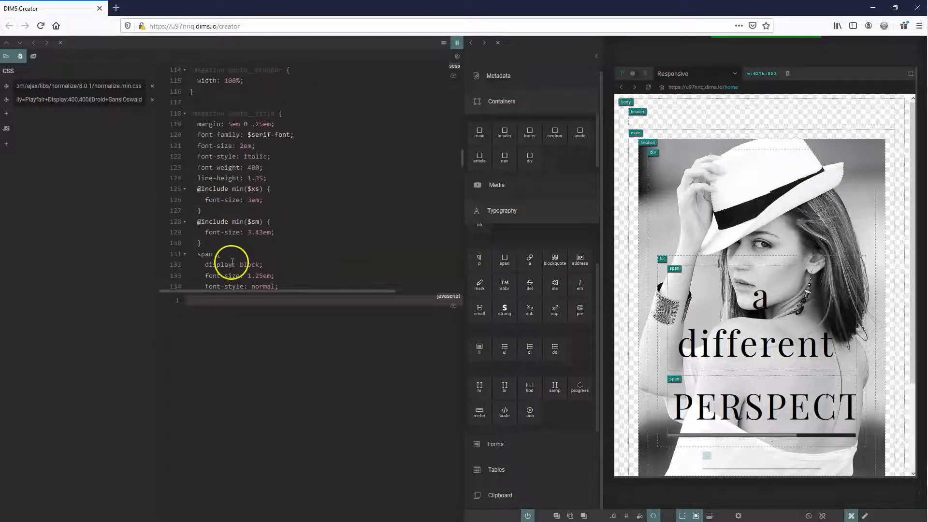
double_click(211, 253)
scroll(251, 251, down, 3)
scroll(251, 240, up, 1)
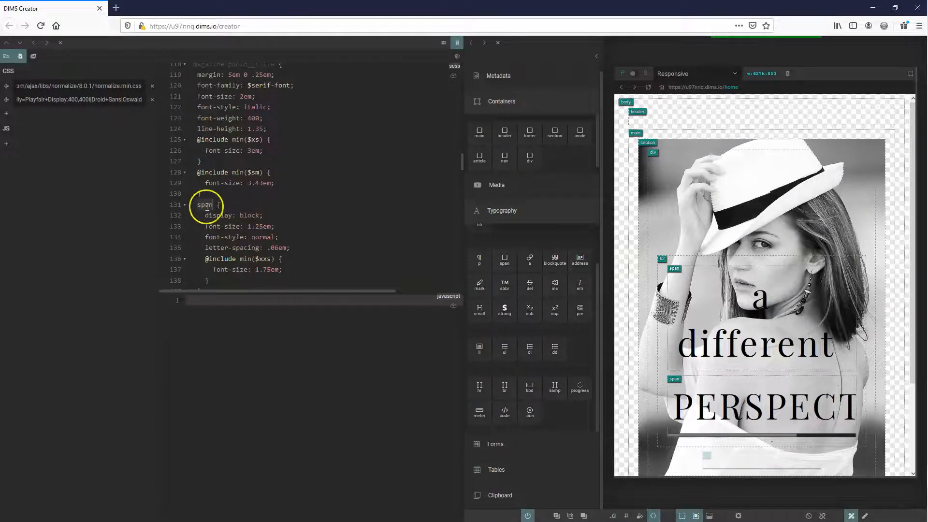
click(710, 351)
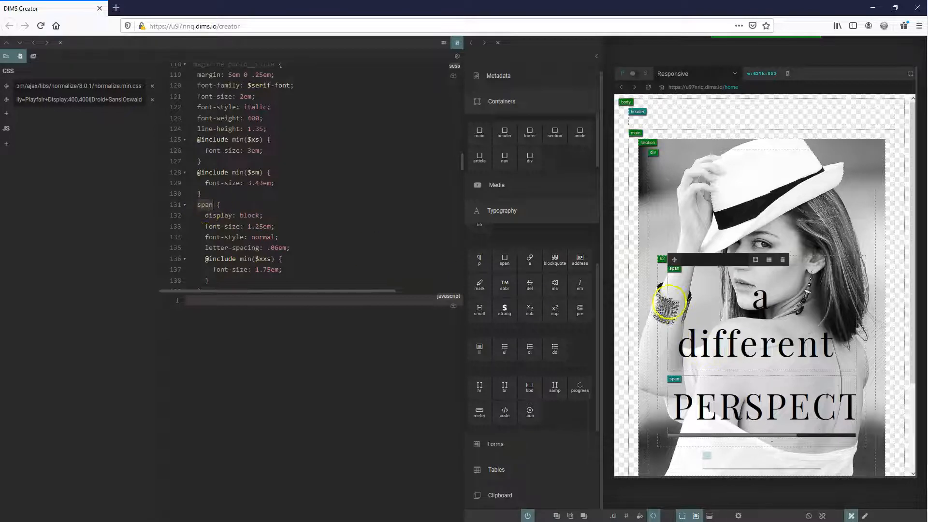
click(688, 405)
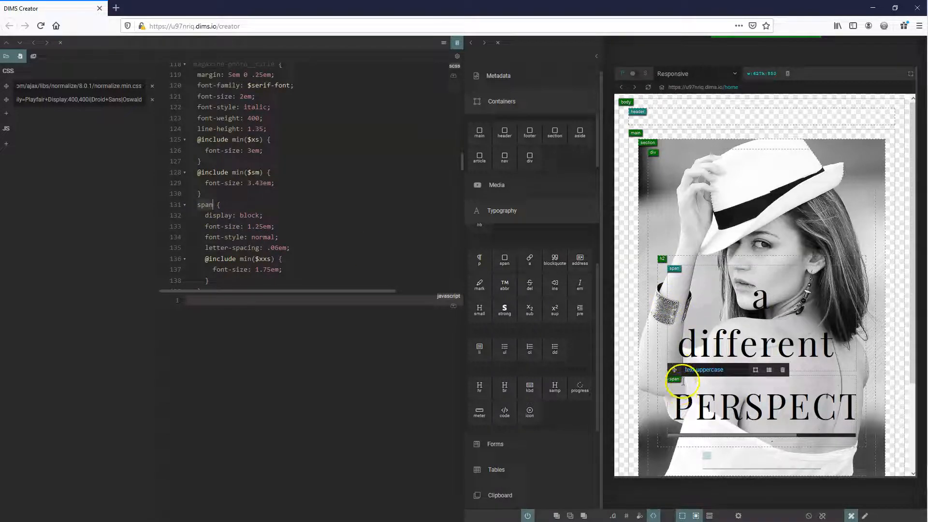
double_click(206, 206)
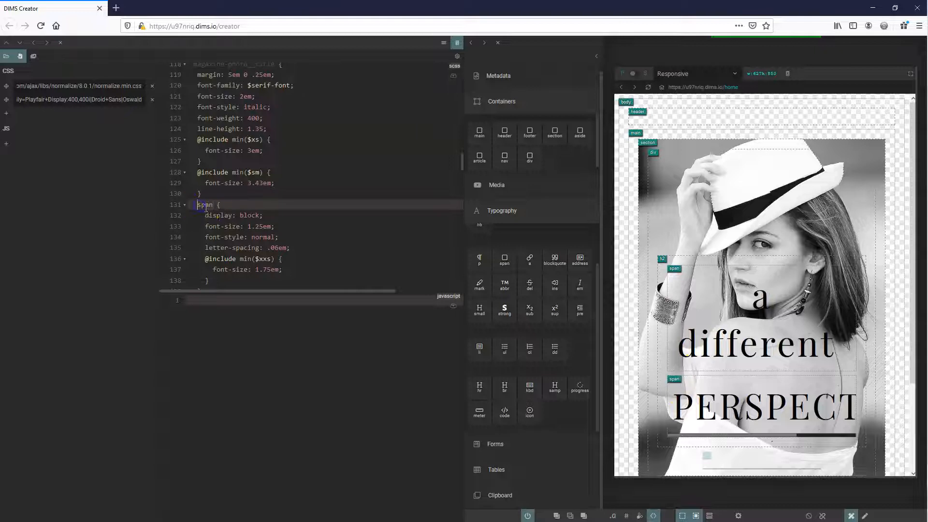
text(.)
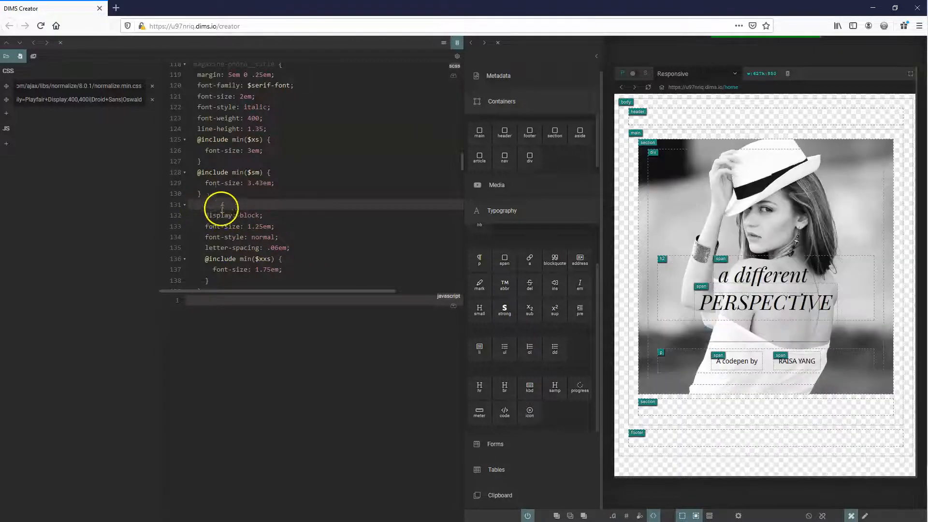
click(200, 205)
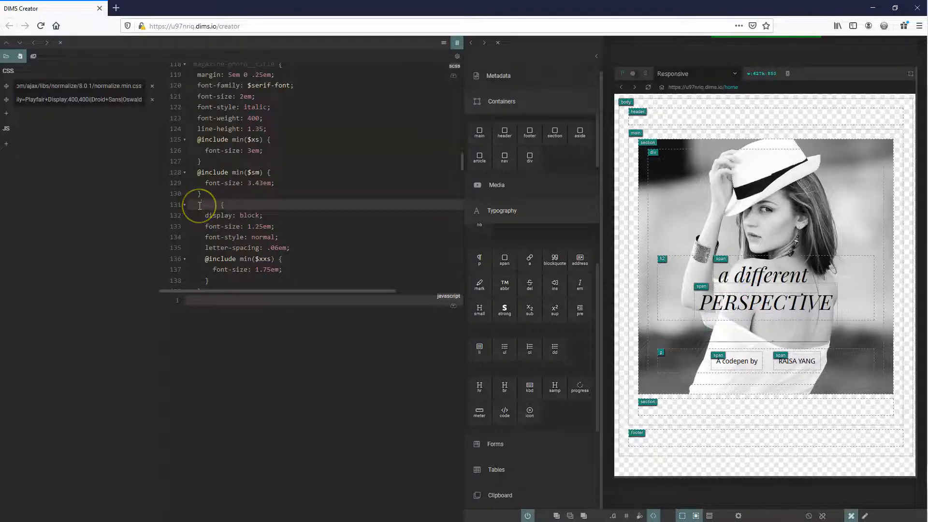
Add the class span to the PERSPECTIVE text's span alongside text-uppercase, and turn off the visual helpers
click(726, 303)
click(759, 279)
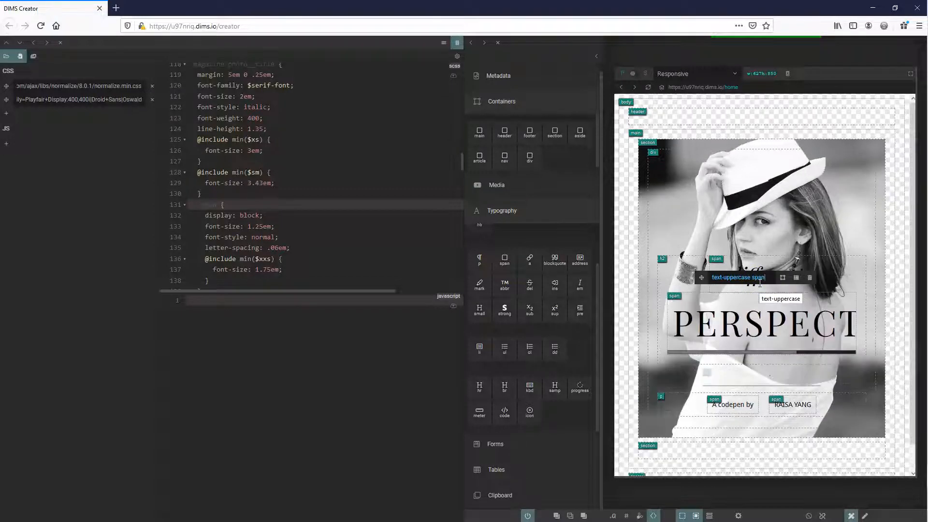
click(654, 278)
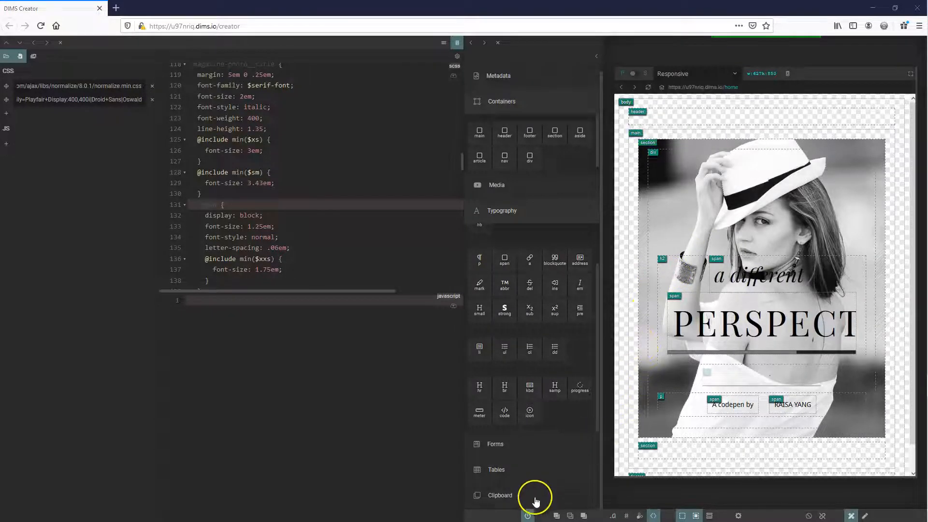
click(527, 516)
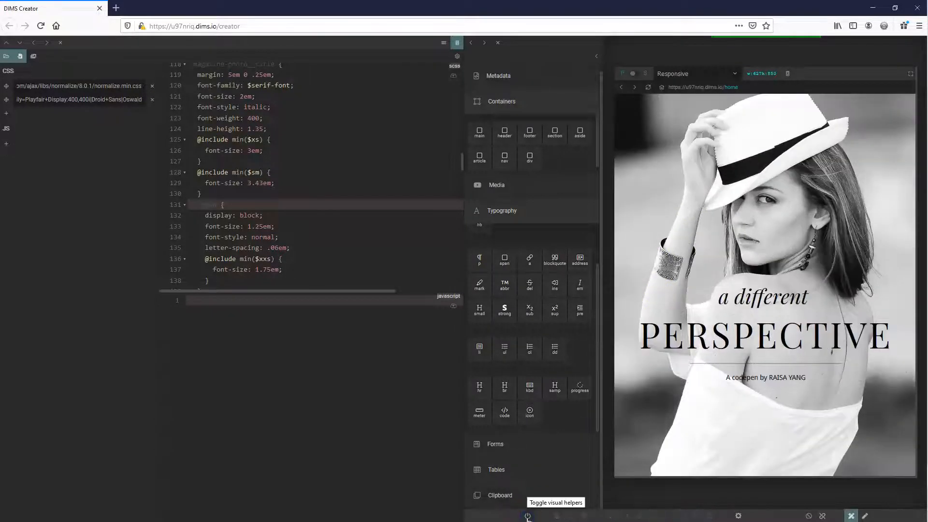
mouse_move(762, 288)
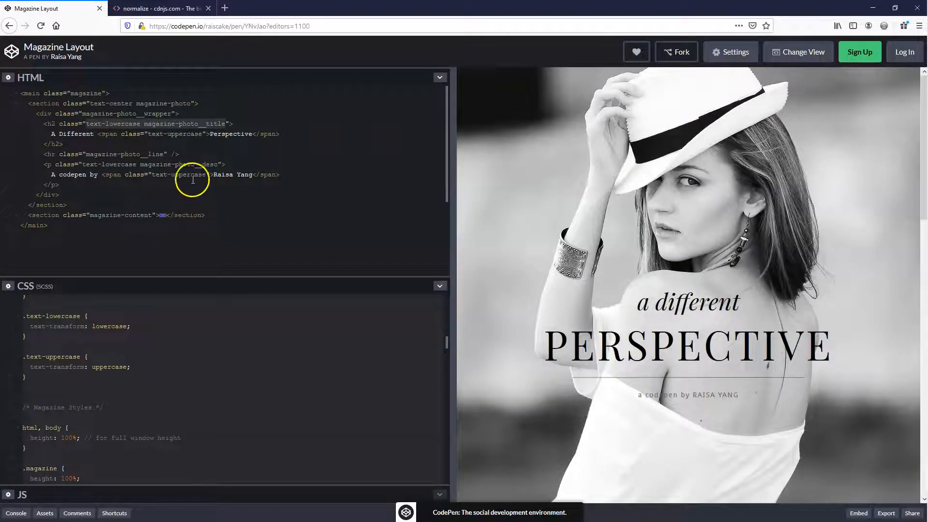
In CodePen, collapse the magazine-photo section, expand the magazine-content section, and examine its markup through to the credits in an enlarged HTML editor
click(20, 103)
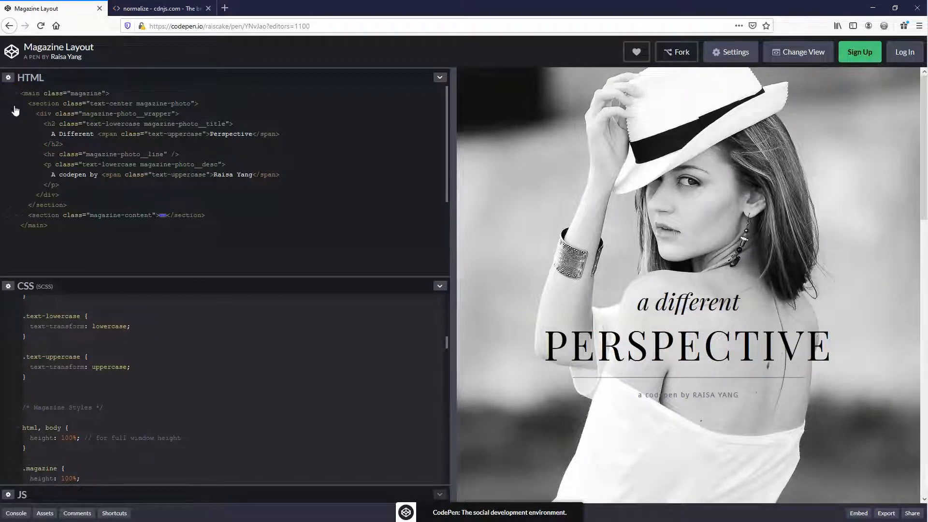
click(16, 104)
click(18, 114)
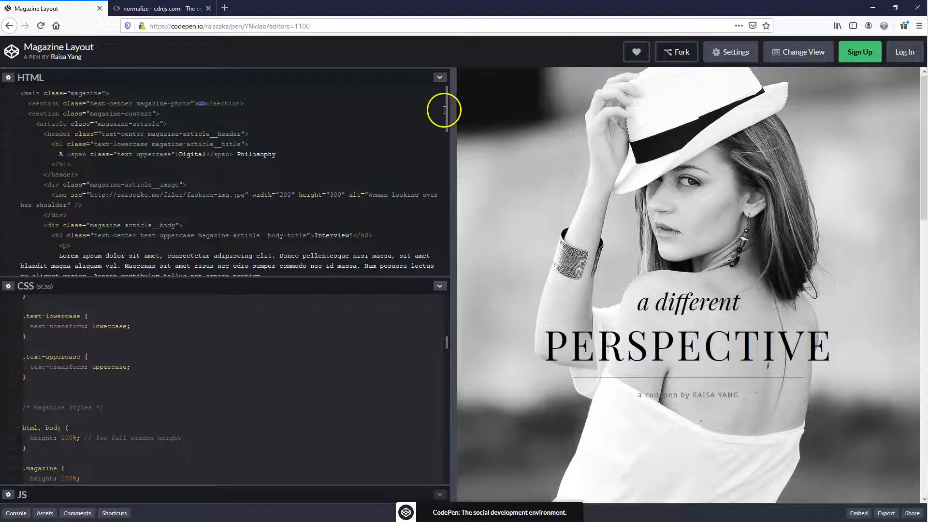
drag(445, 110, 447, 163)
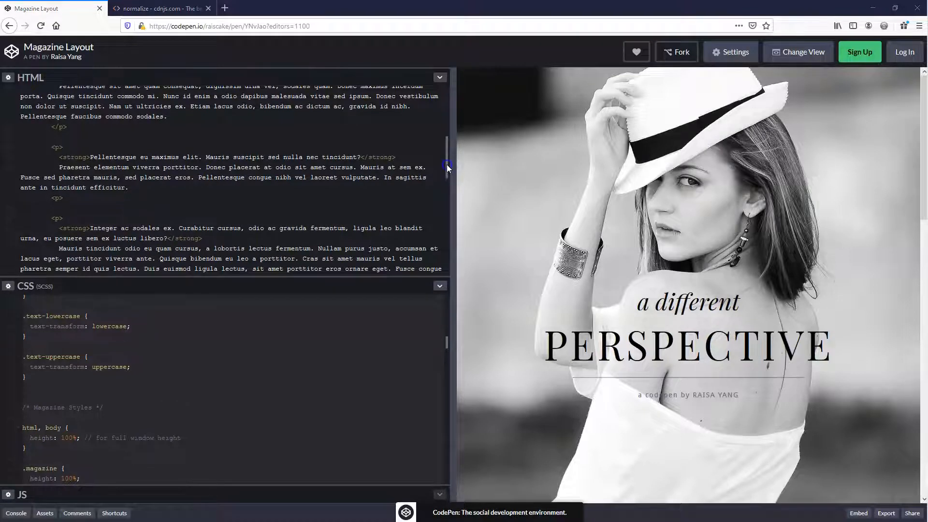
drag(448, 168, 436, 232)
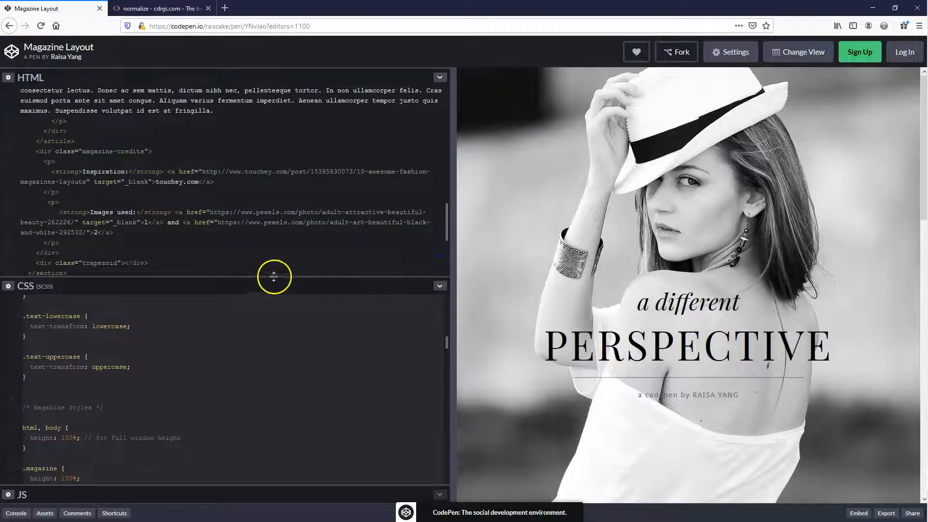
drag(259, 280, 279, 497)
scroll(201, 314, up, 10)
scroll(115, 358, up, 9)
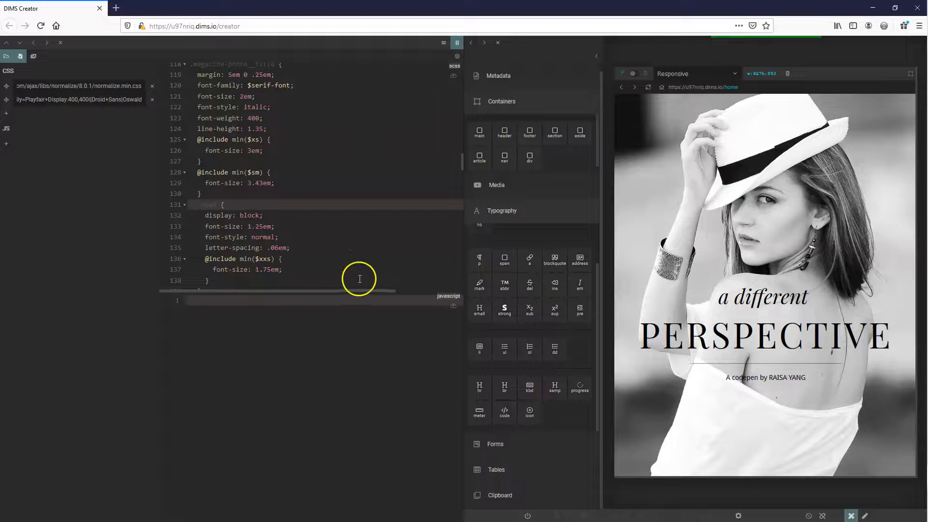
Close the code editor and element library in DIMS Creator and open the Web Parser
click(61, 43)
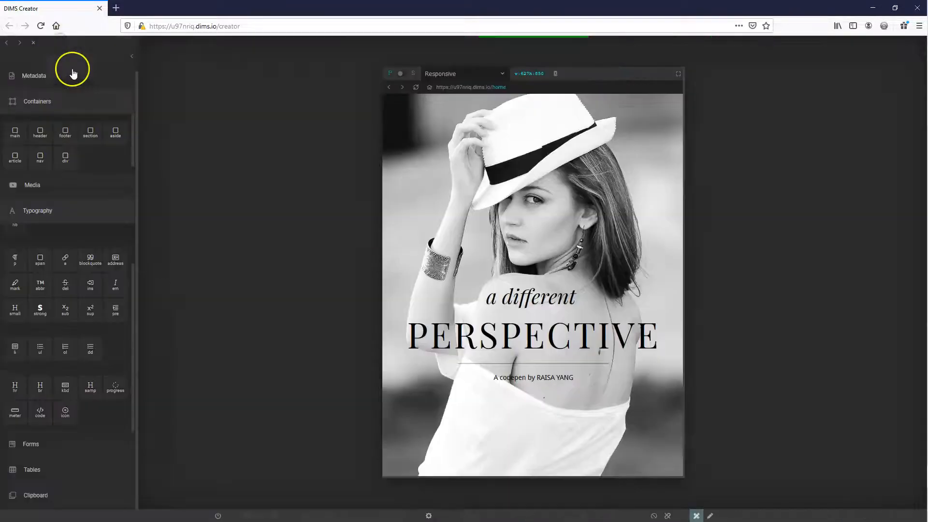
click(33, 43)
mouse_move(509, 44)
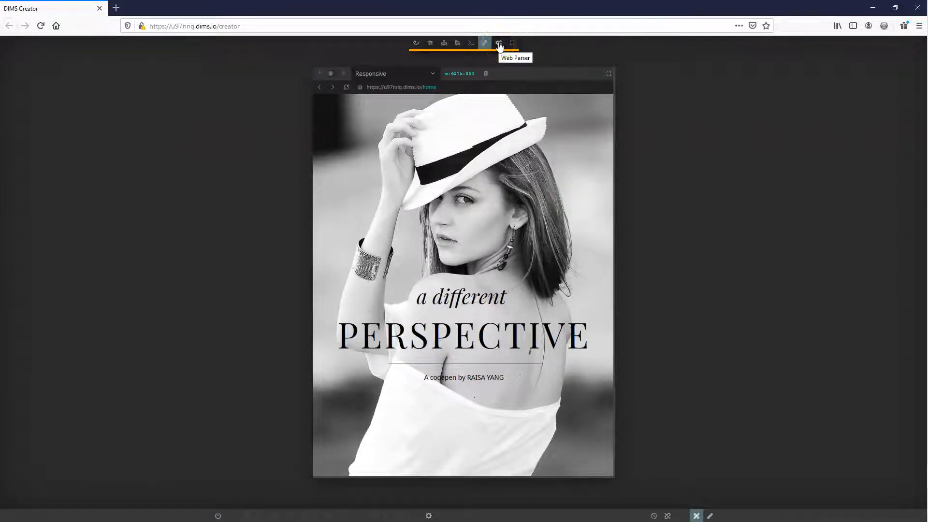
click(500, 44)
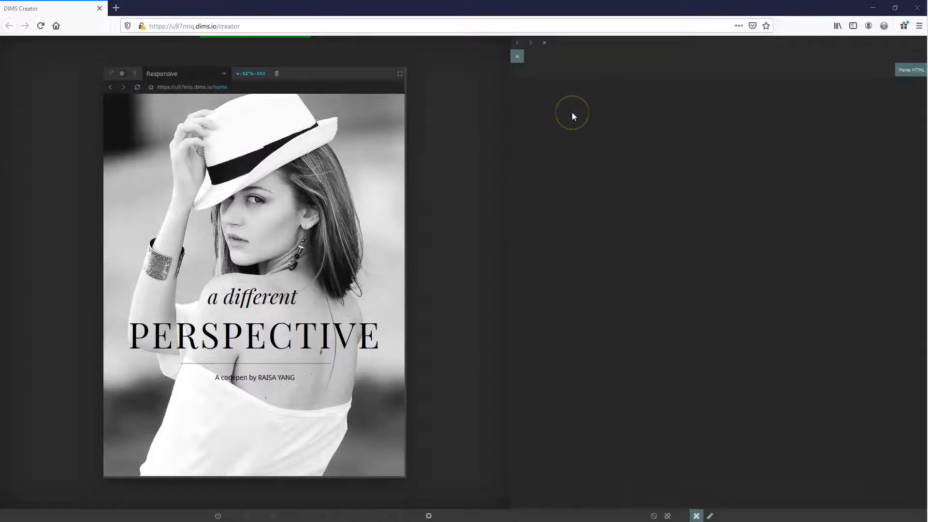
Collapse the magazine-content section in CodePen's HTML and copy the whole section
key(alt+Tab)
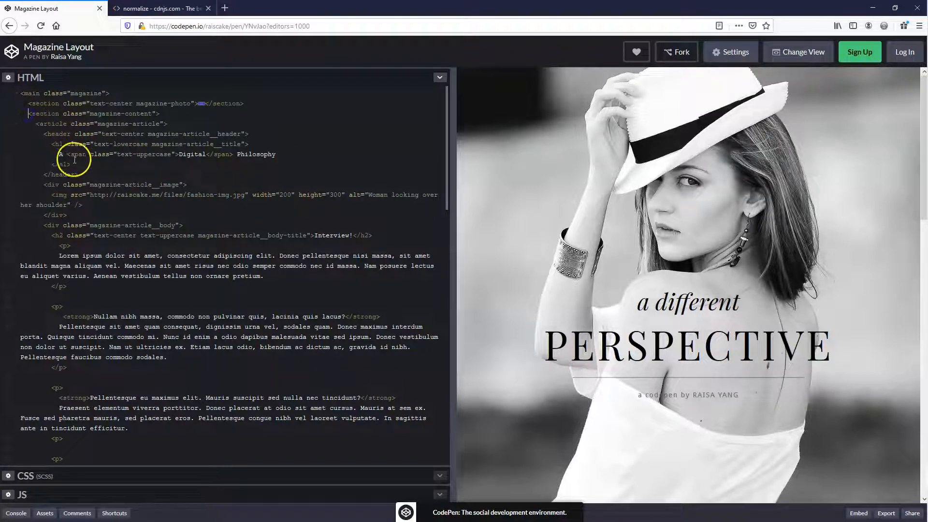
click(17, 115)
drag(38, 117, 224, 114)
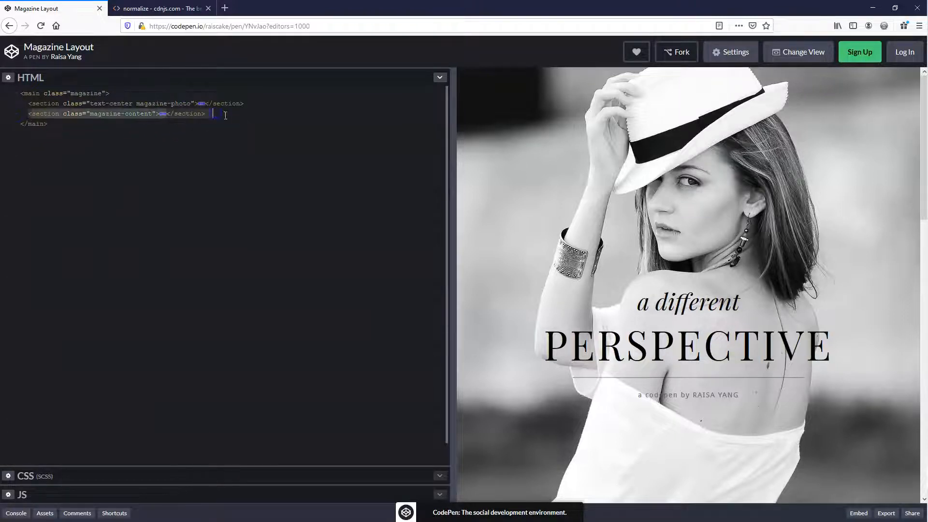
click(206, 97)
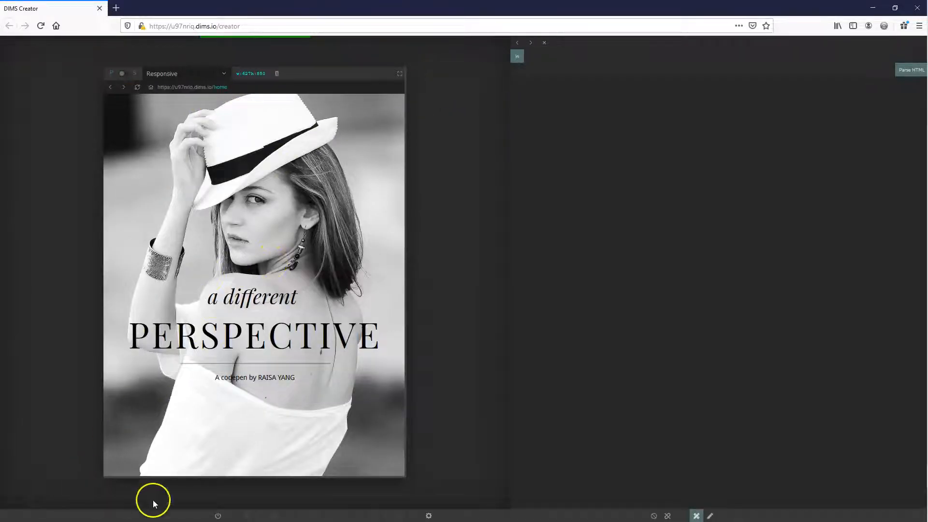
Turn the visual helpers back on in DIMS Creator and delete the empty magazine-content section
click(218, 516)
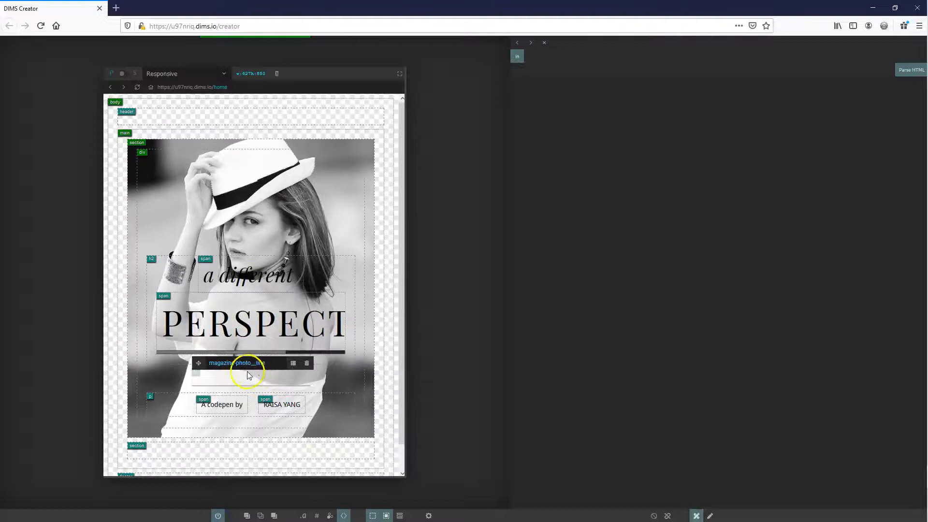
scroll(166, 381, down, 1)
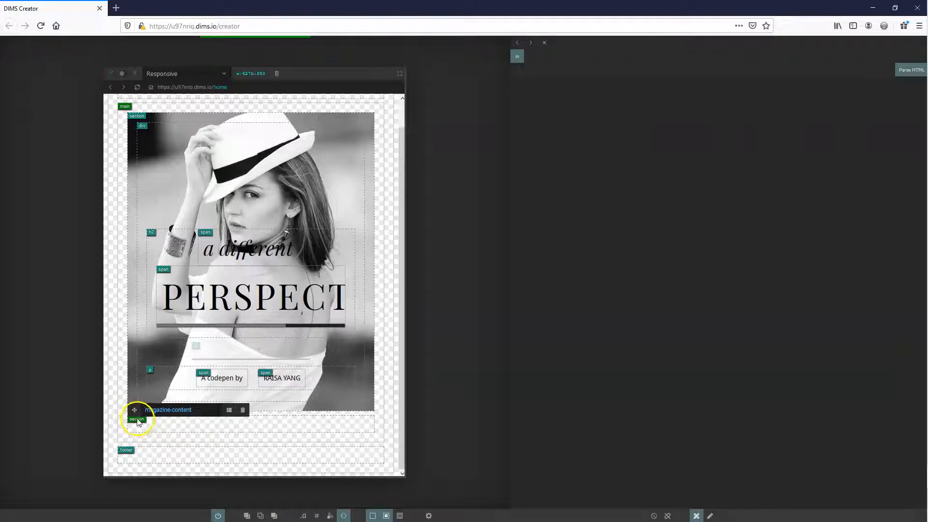
click(244, 411)
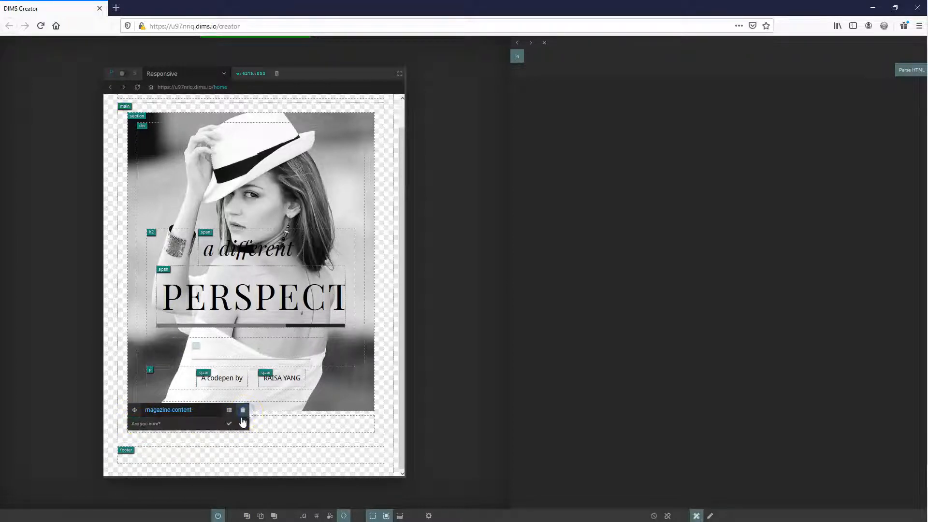
click(229, 424)
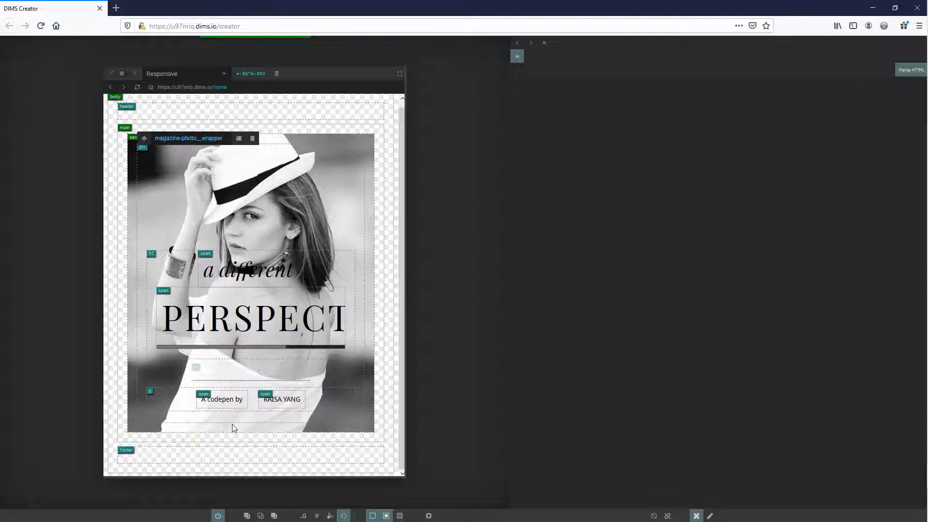
With main as the target, paste the copied magazine-content section into the Web Parser, parse it, and build its HTML
click(215, 438)
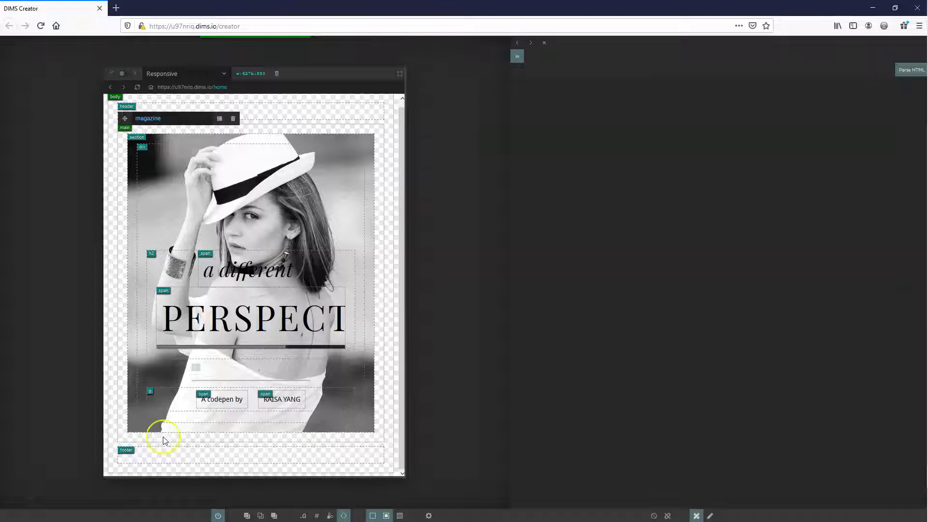
click(539, 87)
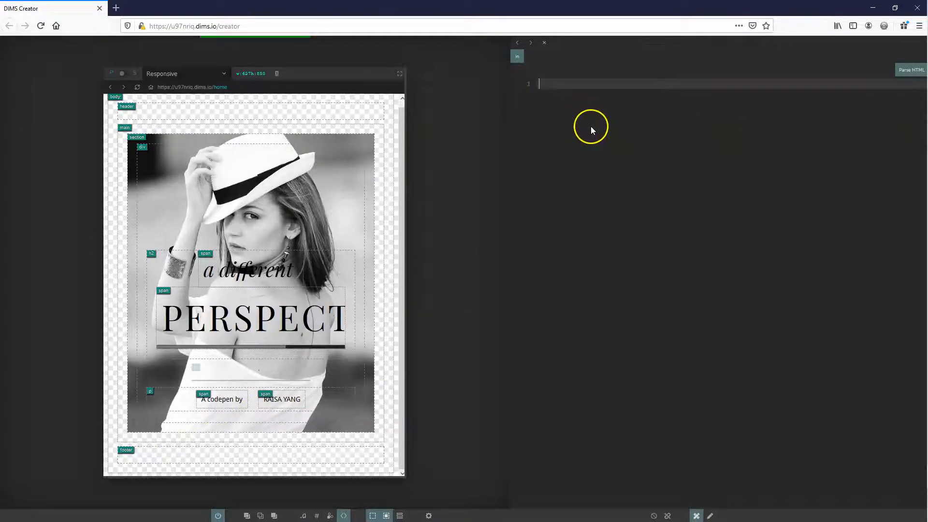
key(ctrl+v)
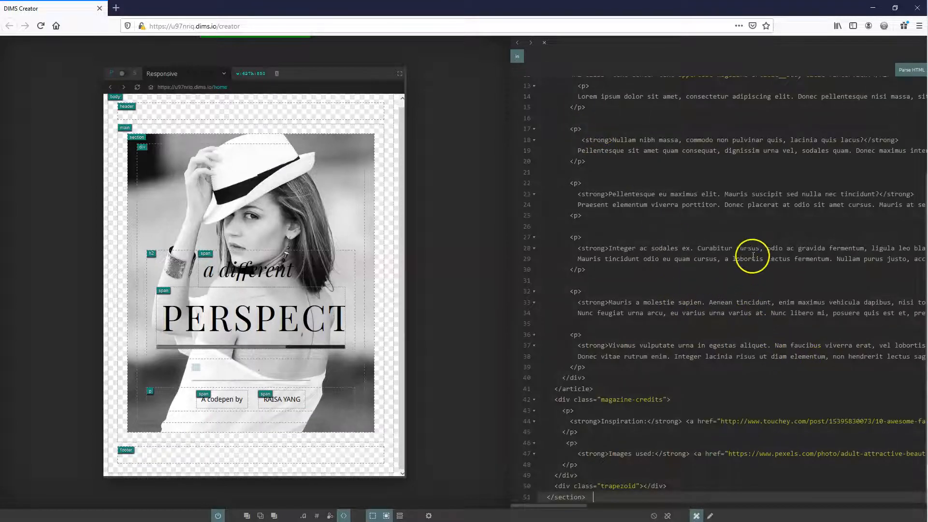
click(911, 70)
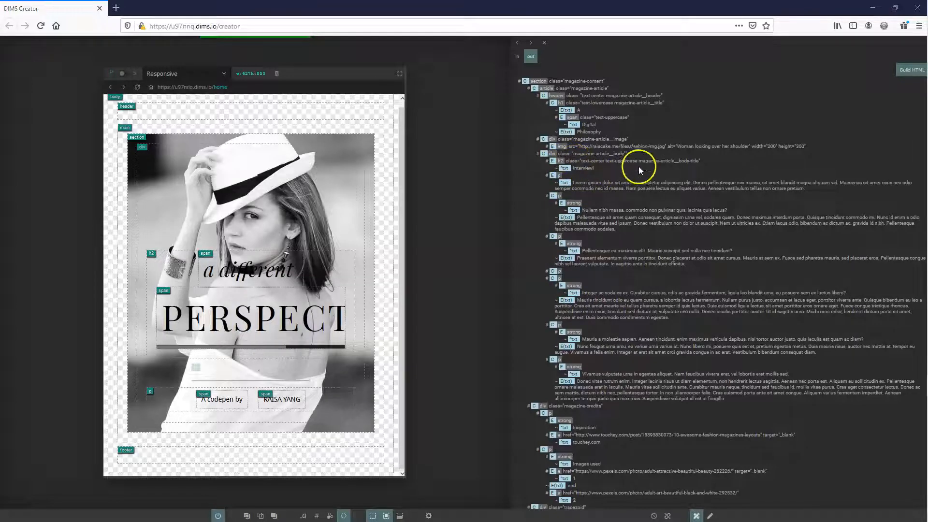
click(908, 72)
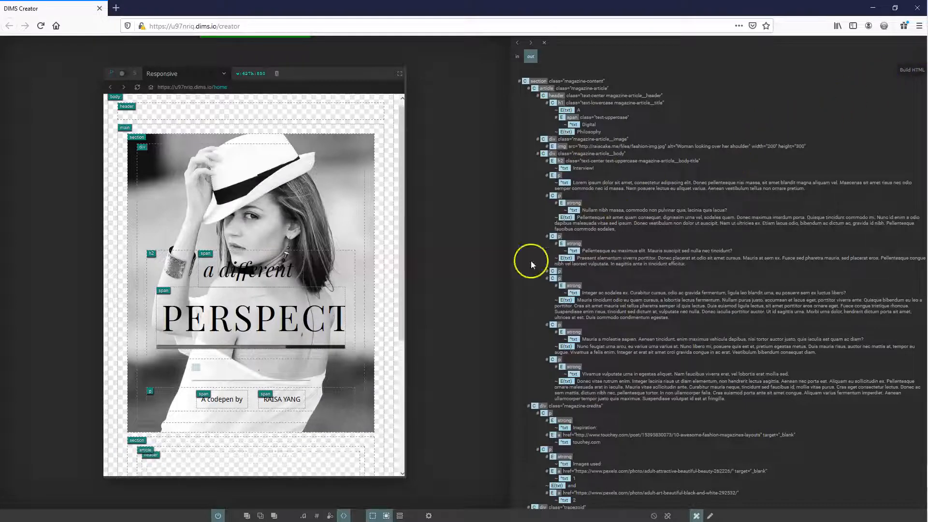
Examine the newly built magazine-content section on the canvas from the article header through the credits and trapezoid to the footer
scroll(271, 276, down, 5)
scroll(246, 224, down, 10)
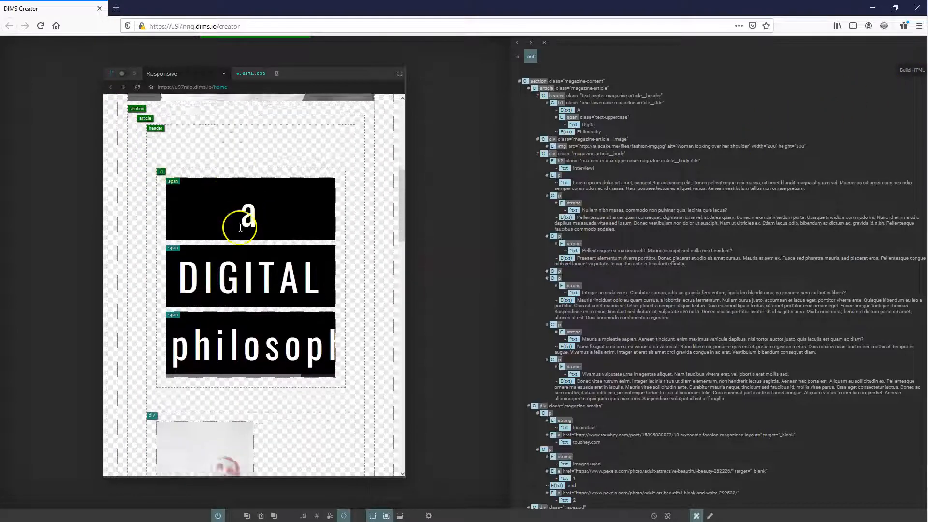
scroll(237, 227, down, 10)
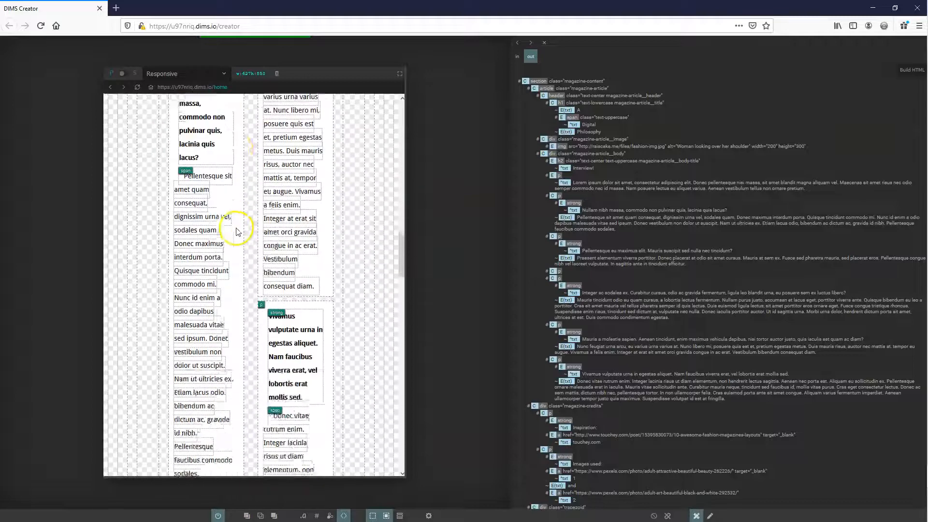
scroll(236, 239, down, 10)
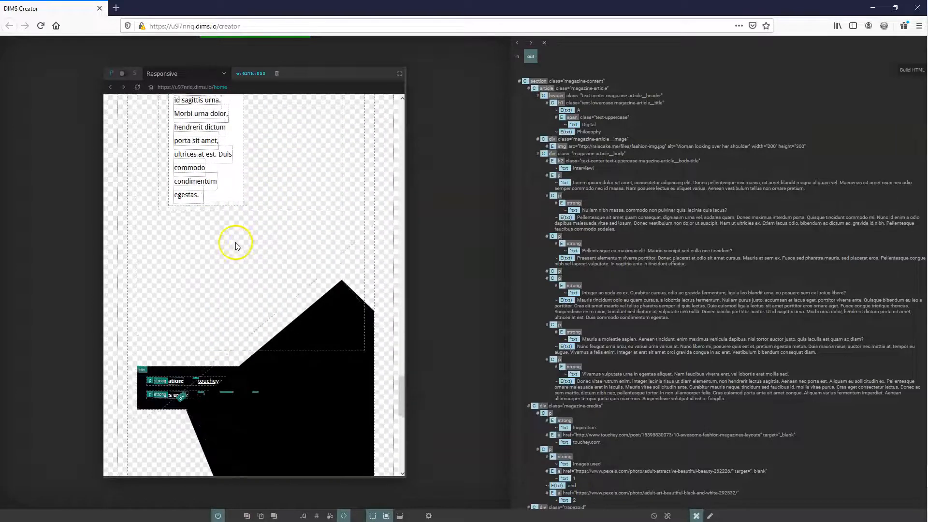
scroll(236, 244, up, 3)
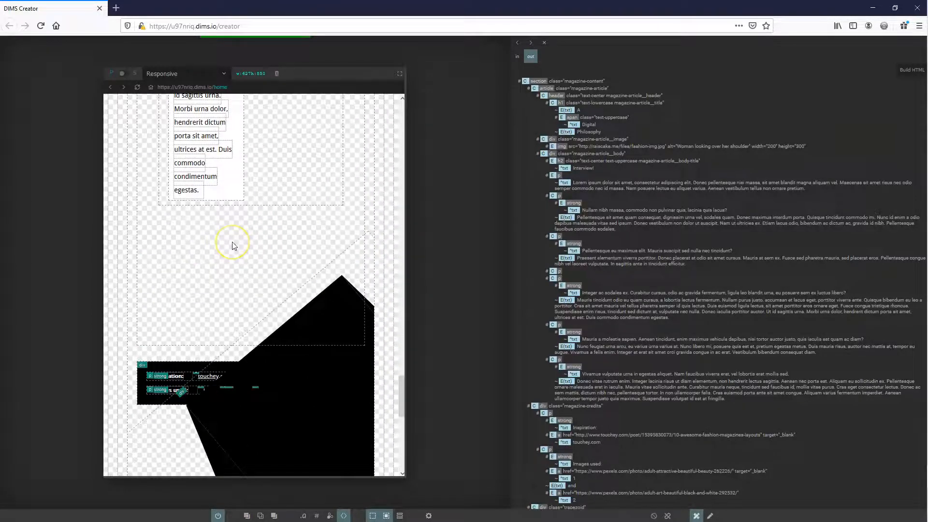
scroll(233, 249, down, 5)
scroll(234, 250, down, 2)
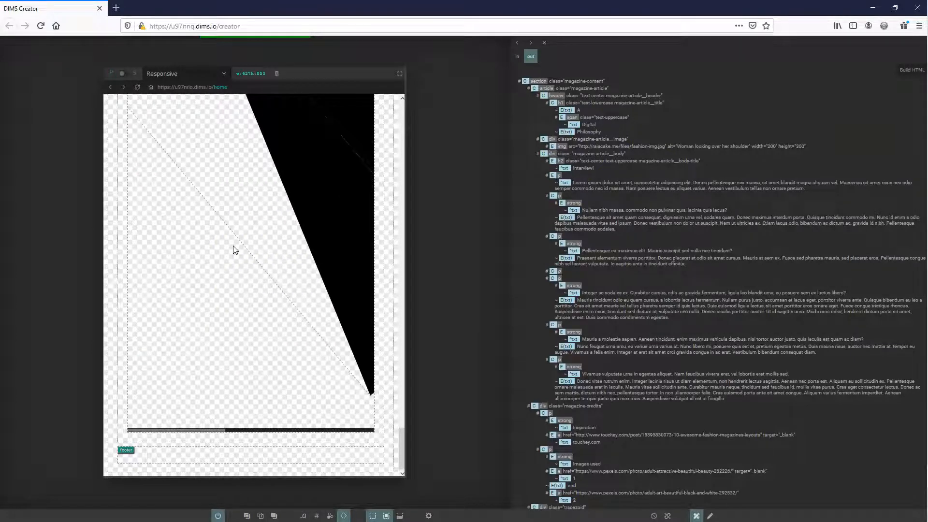
scroll(234, 249, up, 3)
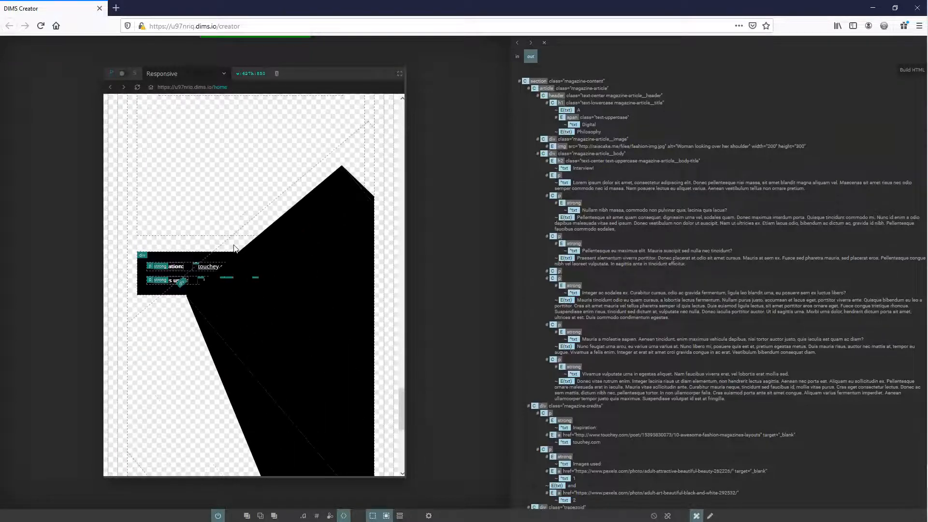
Turn off the visual helpers and review the imported article's text columns, Interview badge, heading, and credits as rendered
click(227, 270)
click(218, 515)
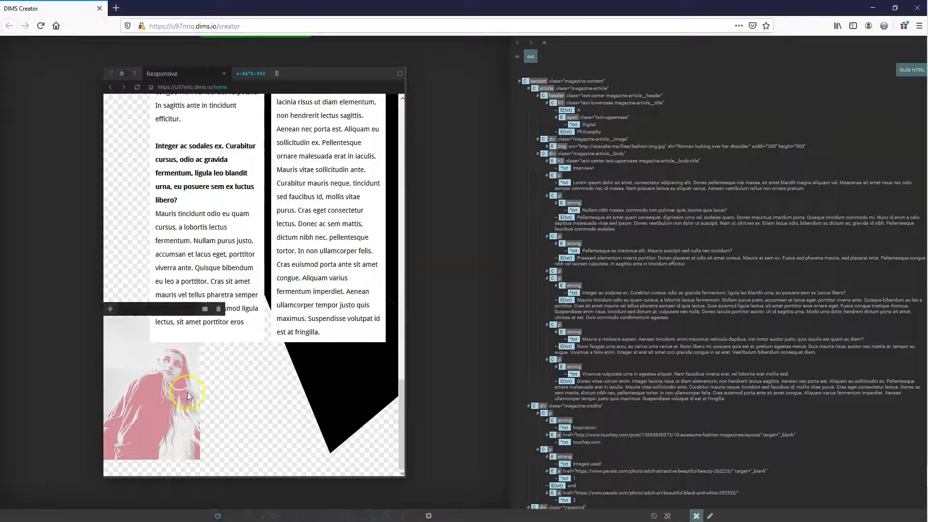
scroll(190, 387, up, 3)
scroll(190, 387, up, 10)
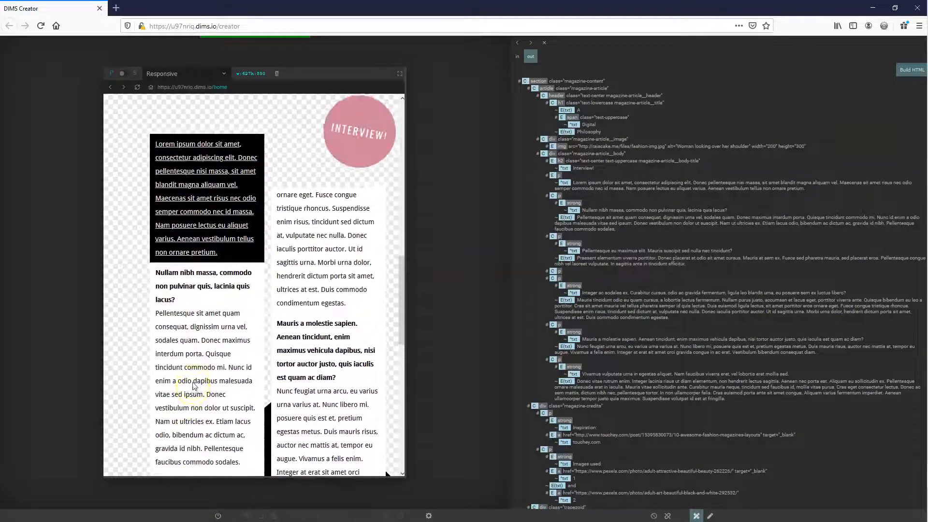
scroll(192, 386, up, 5)
scroll(247, 333, down, 1)
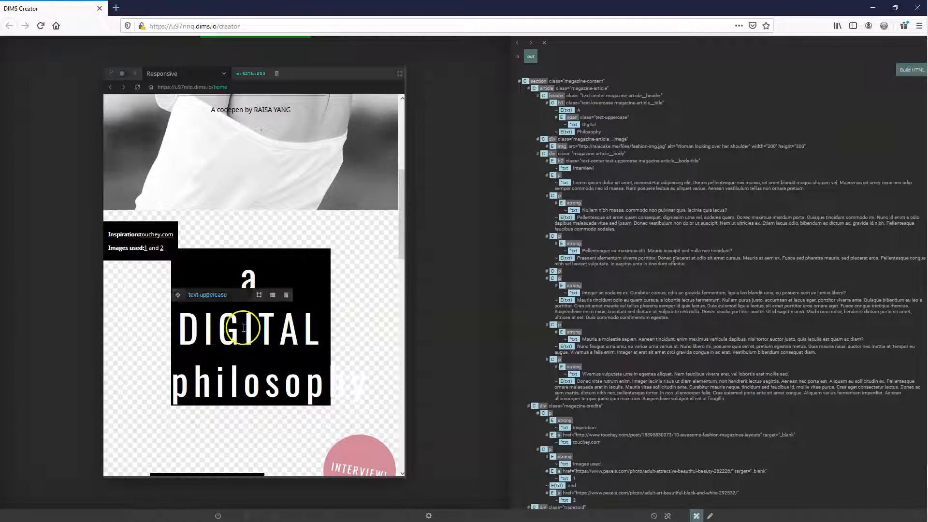
scroll(222, 290, up, 2)
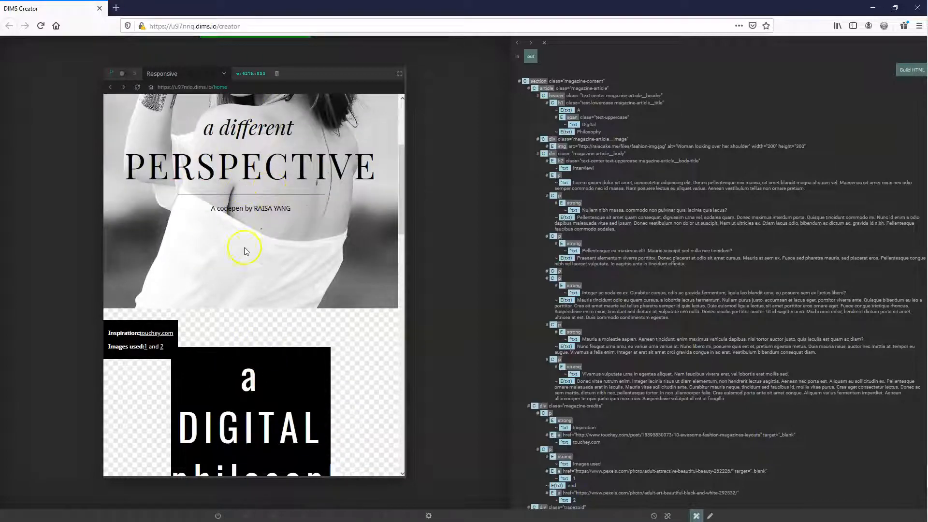
scroll(255, 360, down, 2)
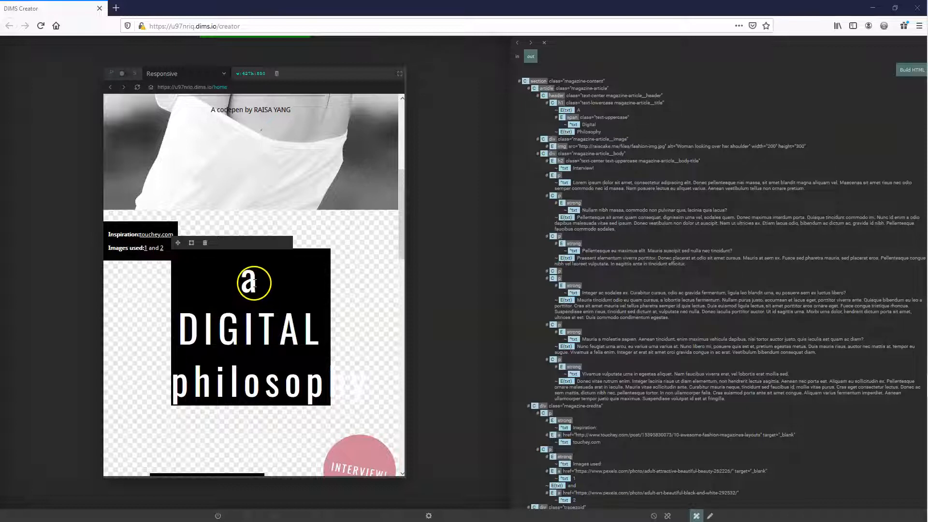
Turn the visual helpers back on, inspect the article h1's classes, and switch the element labels to class names and back to tags
click(218, 515)
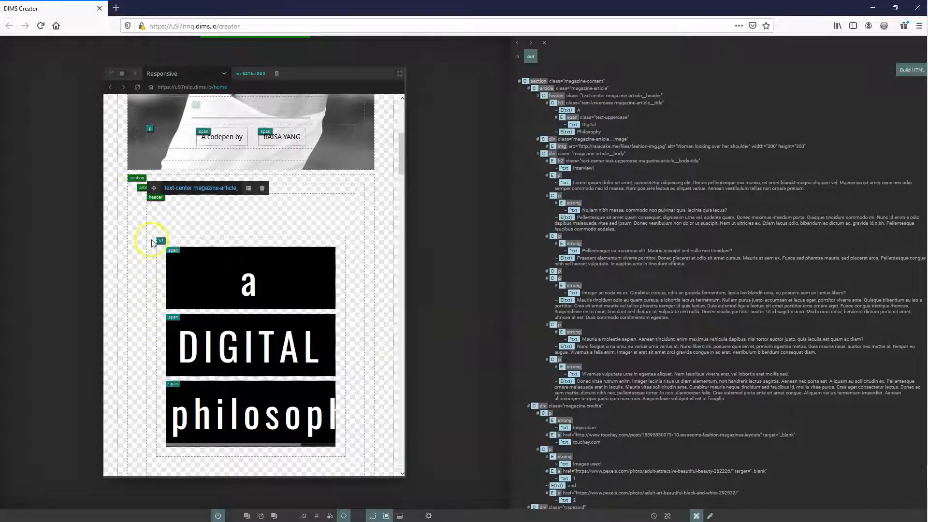
drag(229, 232, 258, 233)
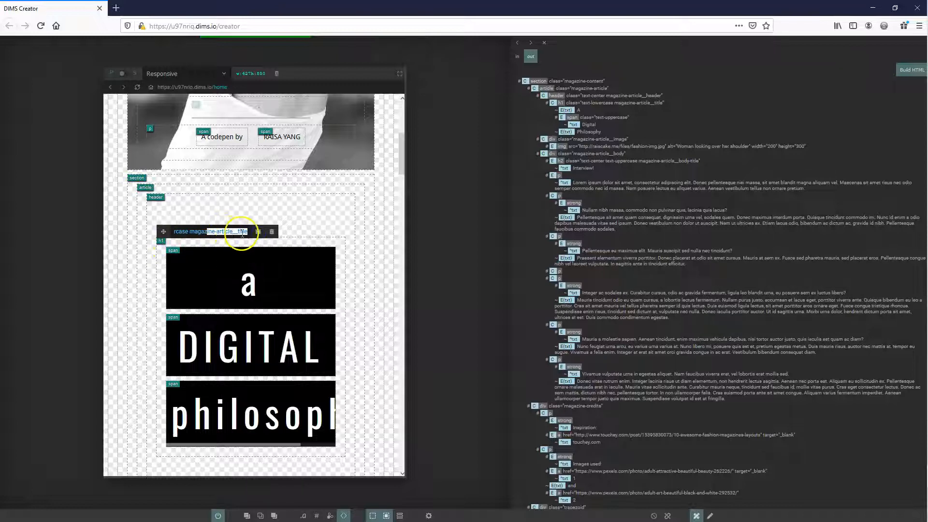
click(240, 234)
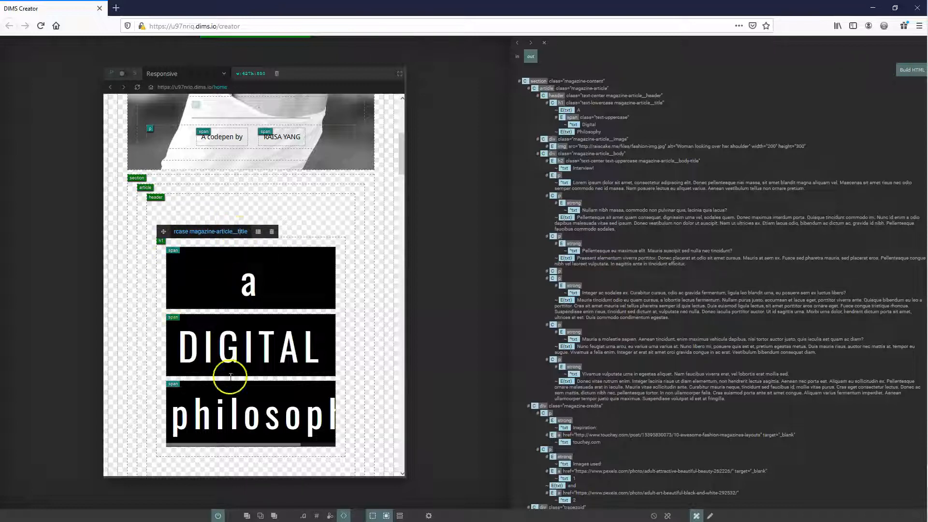
click(304, 516)
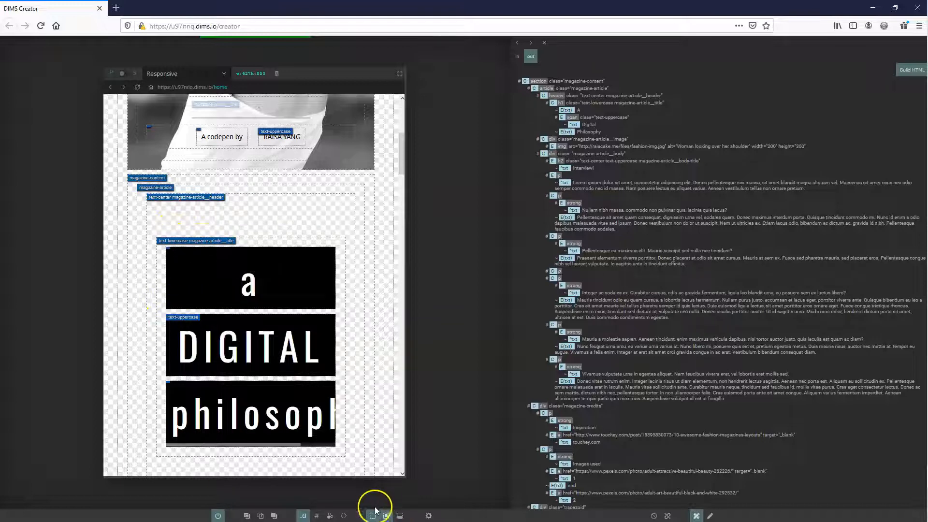
click(344, 516)
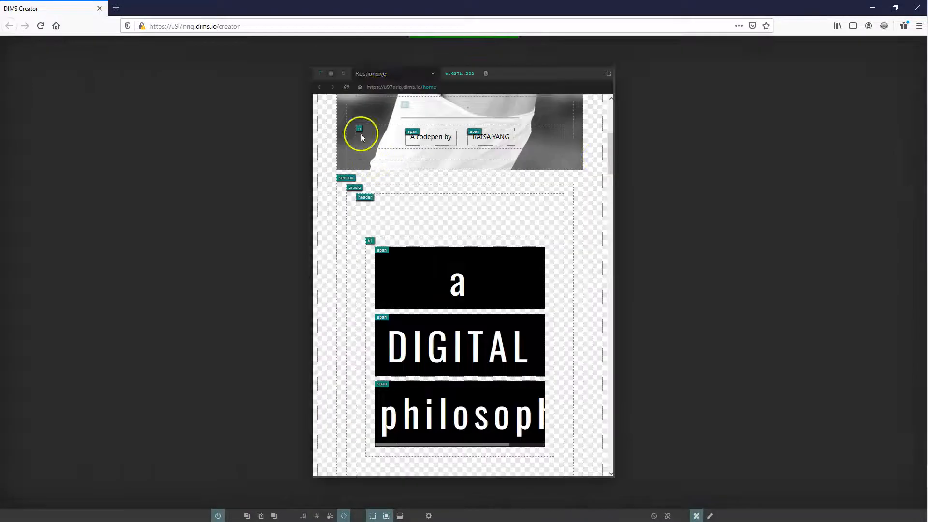
Replace the Web Parser with the code editor and search the SCSS for the span rule nested in magazine-article__title
click(472, 40)
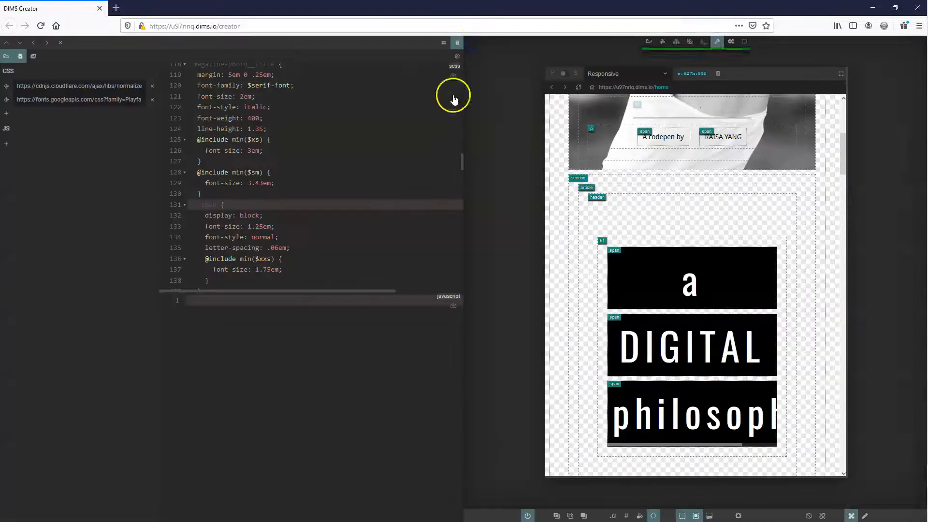
click(245, 192)
key(ctrl+f)
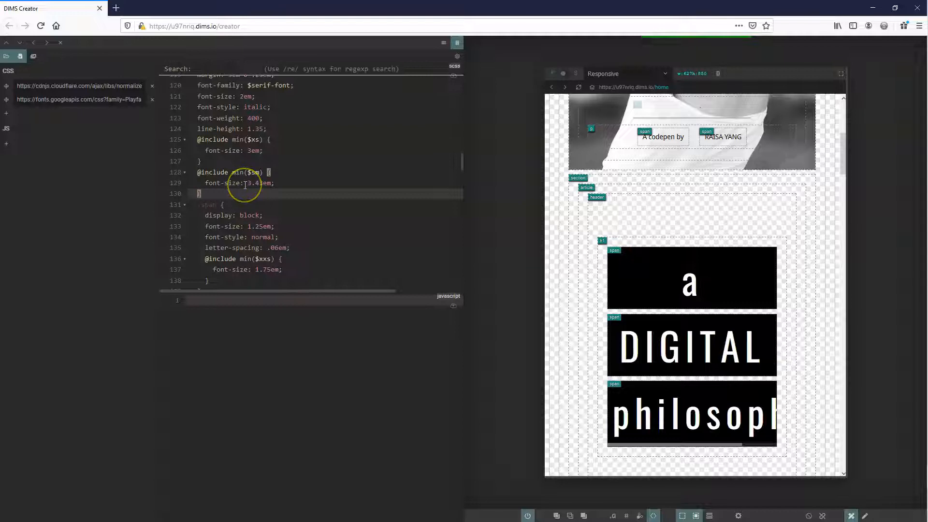
text(span)
key(Return)
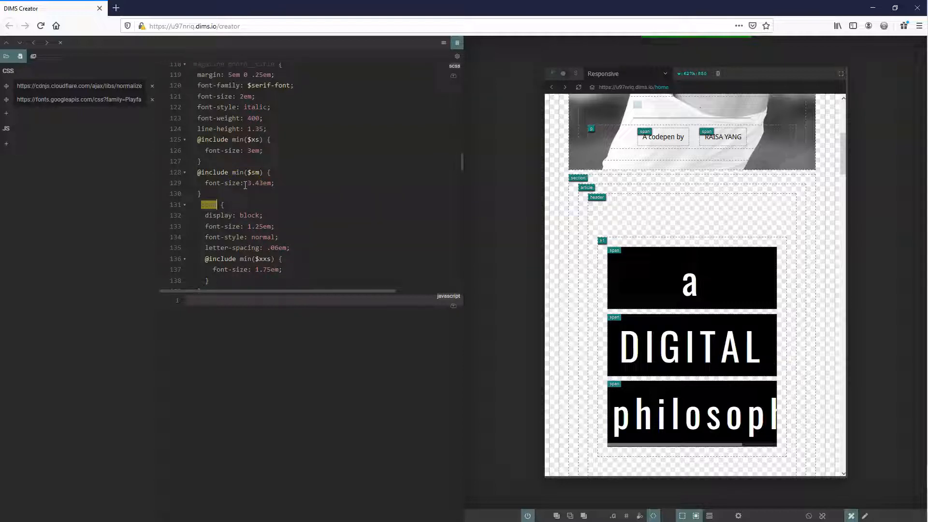
key(ctrl+g)
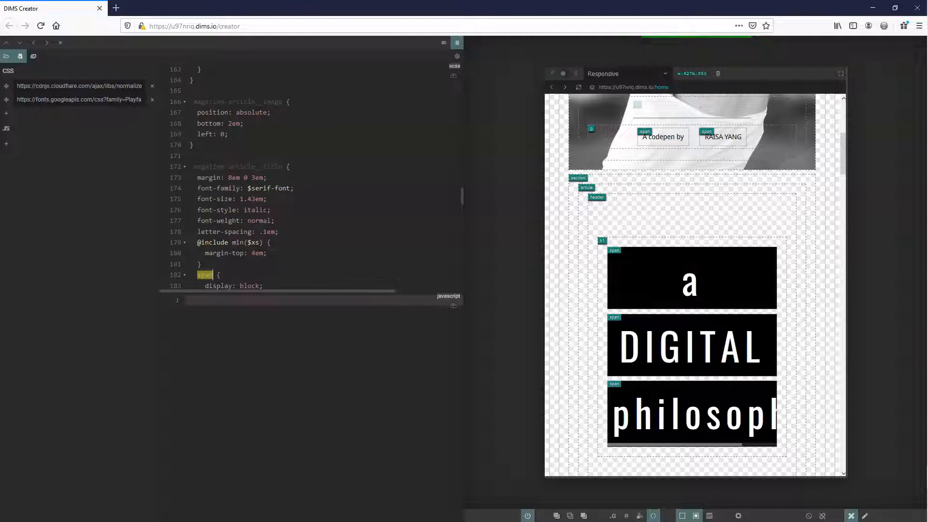
scroll(213, 238, down, 3)
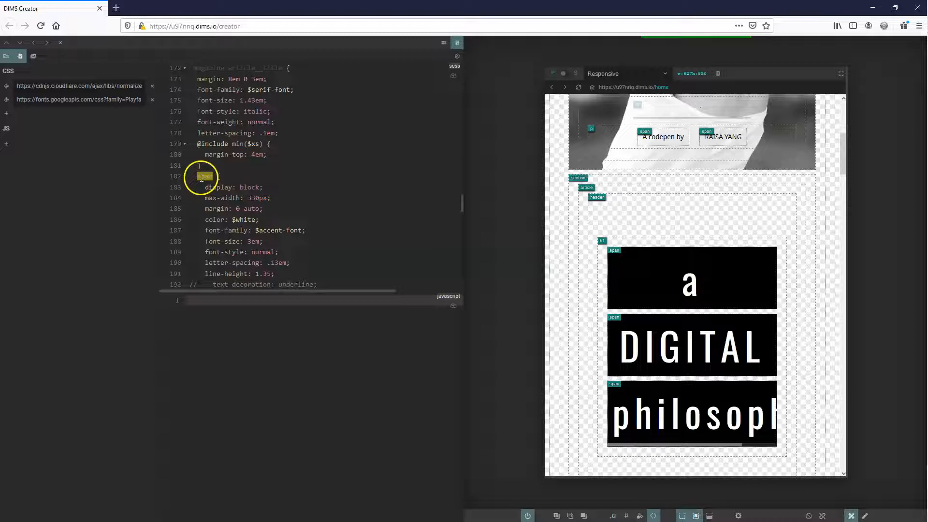
scroll(222, 175, down, 2)
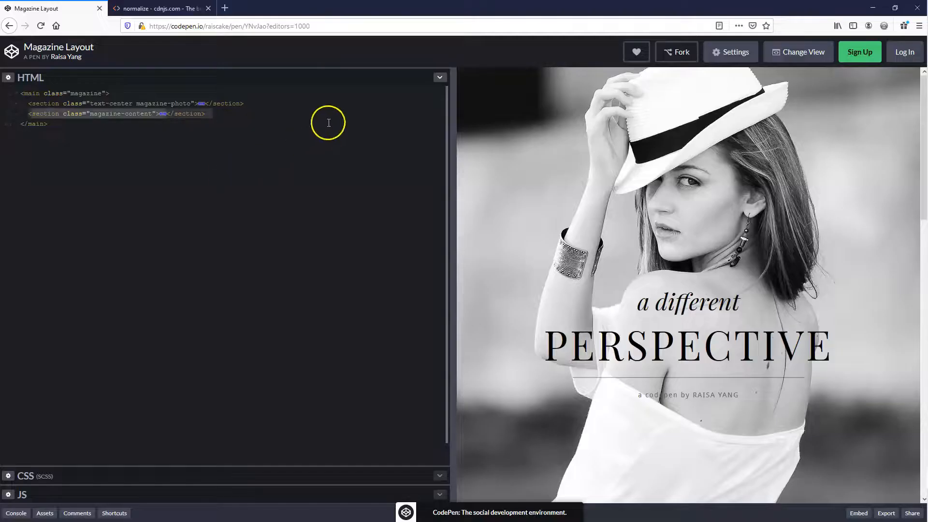
In CodePen, view the original article heading and expand the magazine-content section to examine the h1 markup around the Digital span
scroll(662, 324, down, 7)
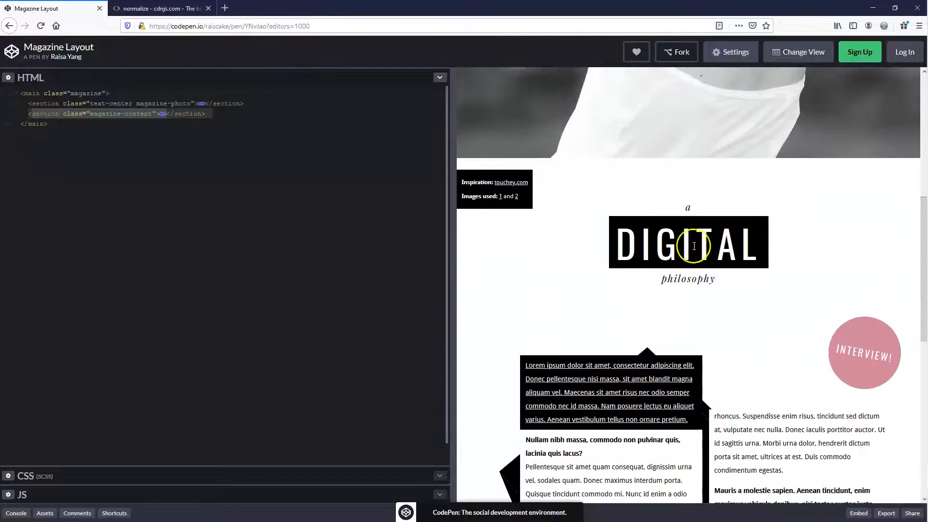
click(17, 114)
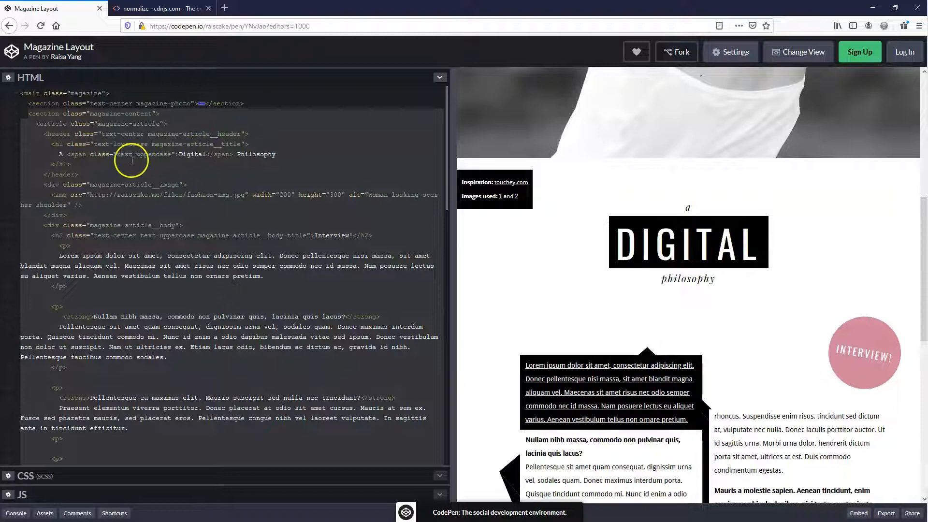
double_click(189, 156)
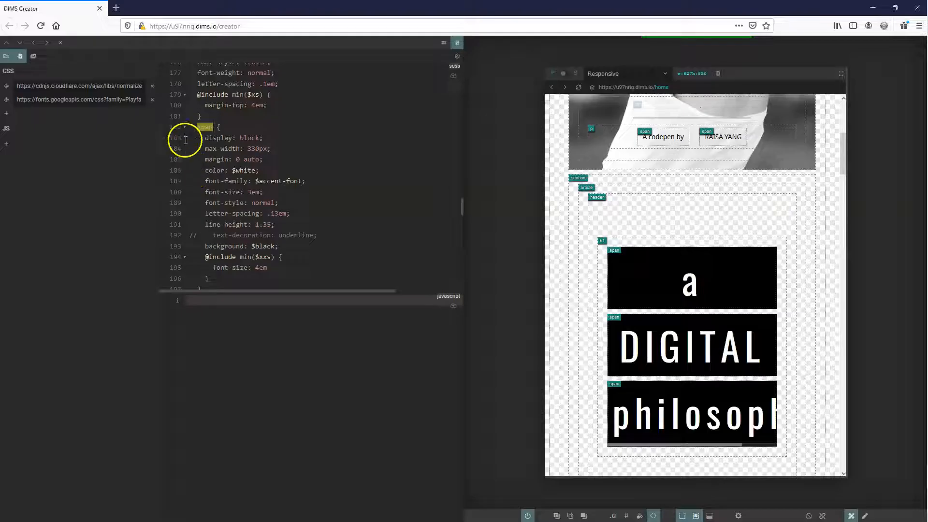
In DIMS Creator, add the class span to the DIGITAL element and change the title's nested span selector to .span
click(670, 310)
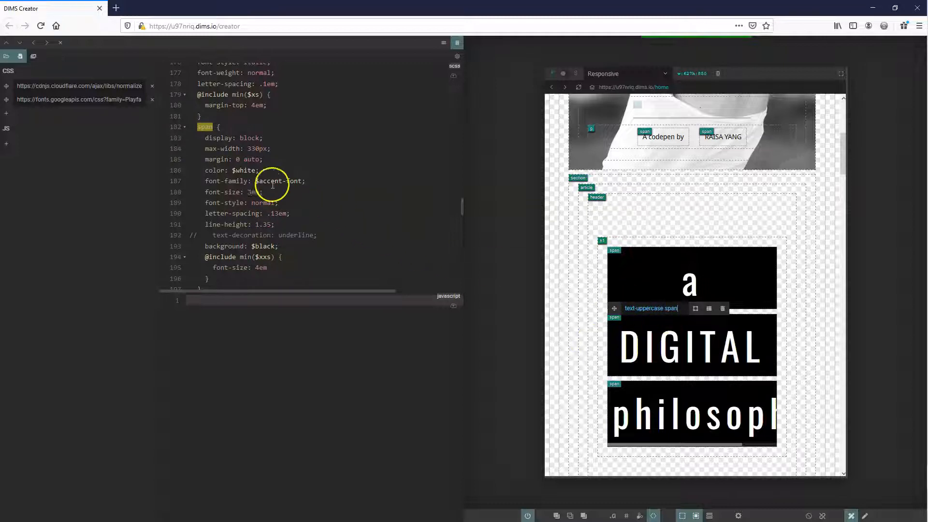
click(199, 126)
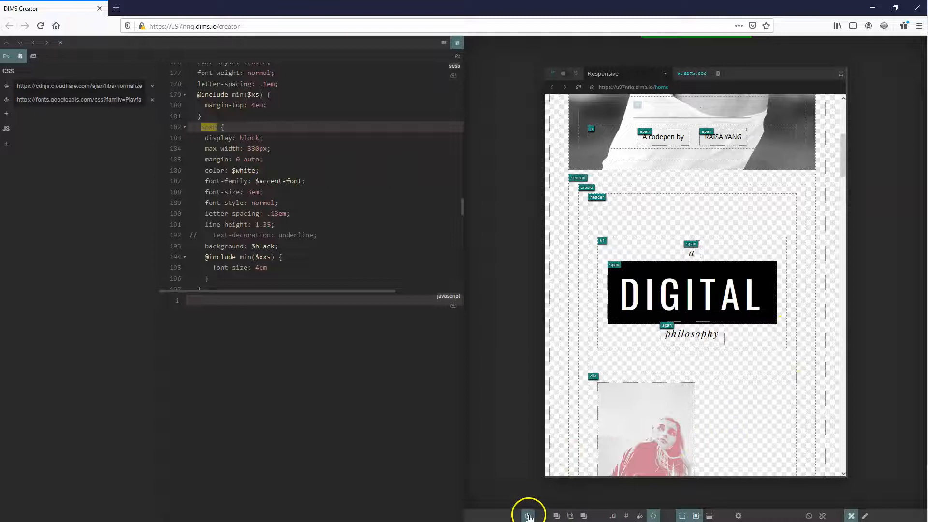
Turn off the visual helpers and review the heading and article columns with the revised styling
click(527, 516)
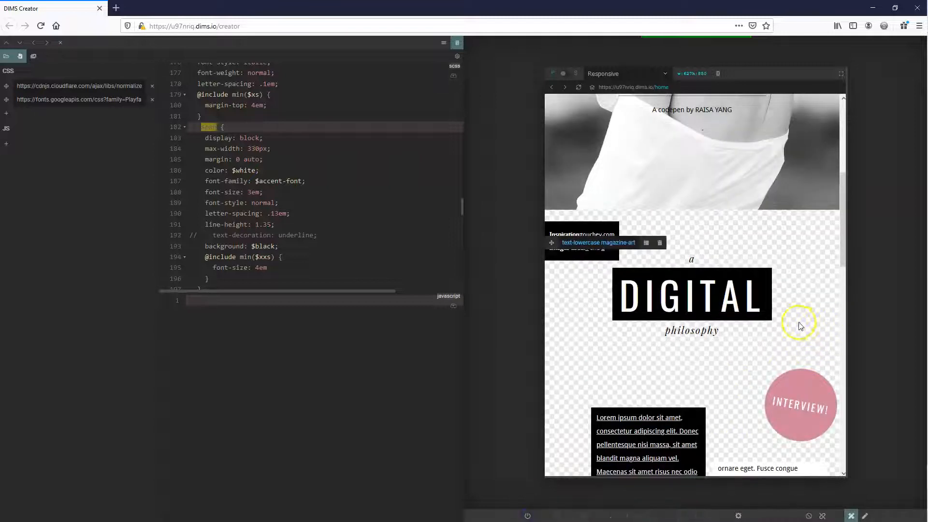
scroll(800, 326, up, 5)
scroll(827, 306, down, 15)
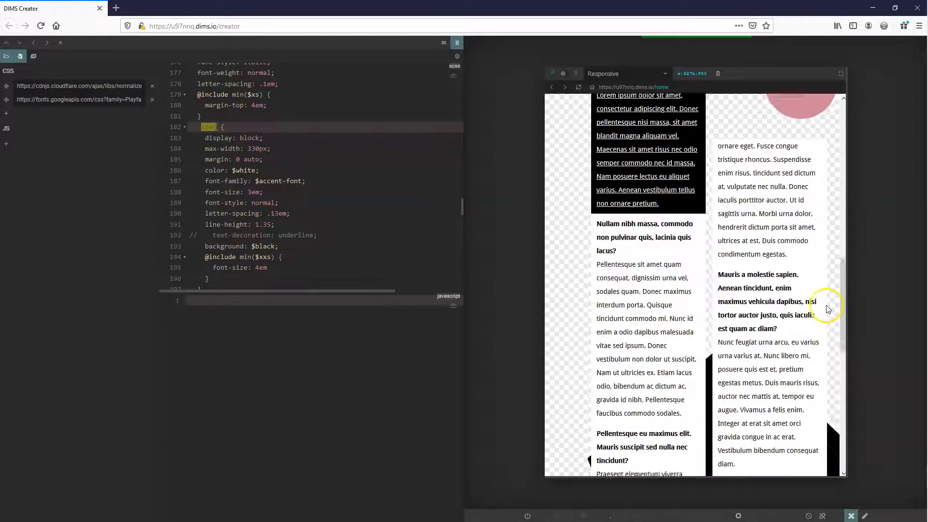
scroll(820, 317, up, 6)
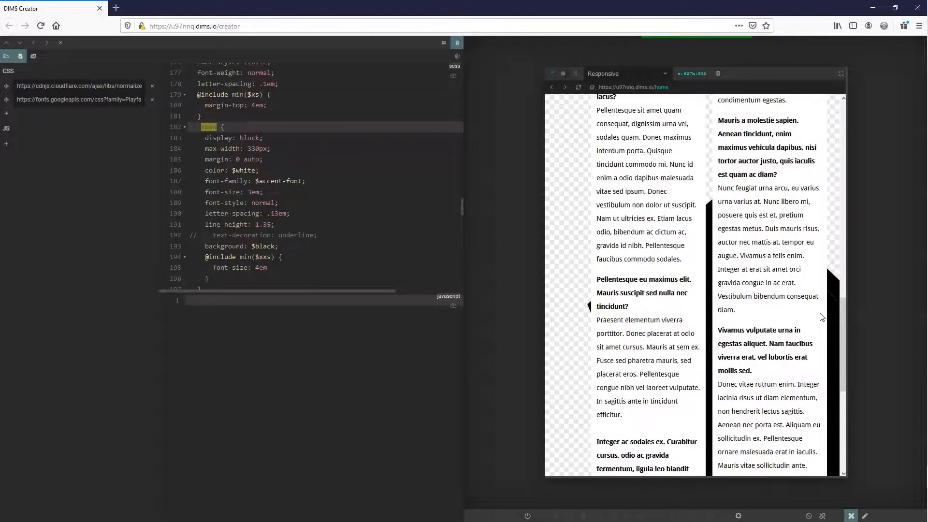
Add background: white to the body rule under General Styles in the SCSS
scroll(820, 319, up, 8)
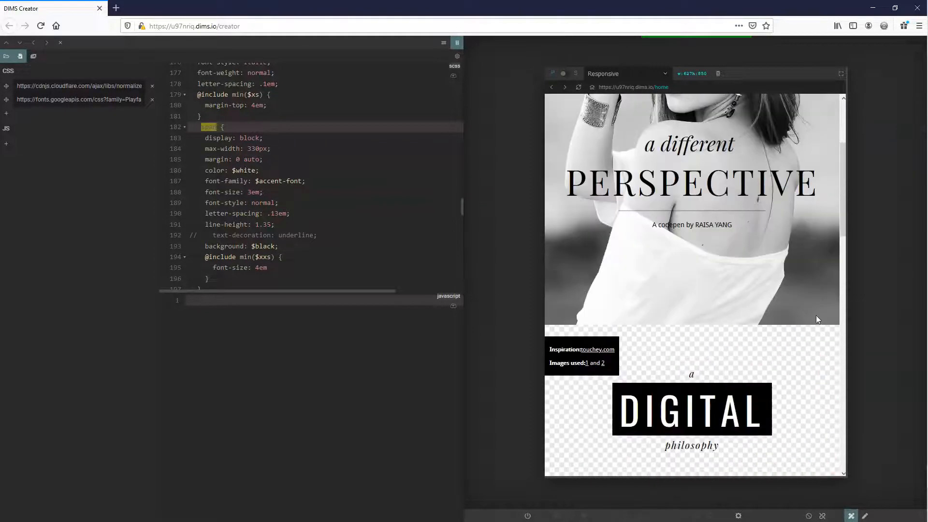
scroll(817, 322, down, 3)
scroll(816, 327, down, 1)
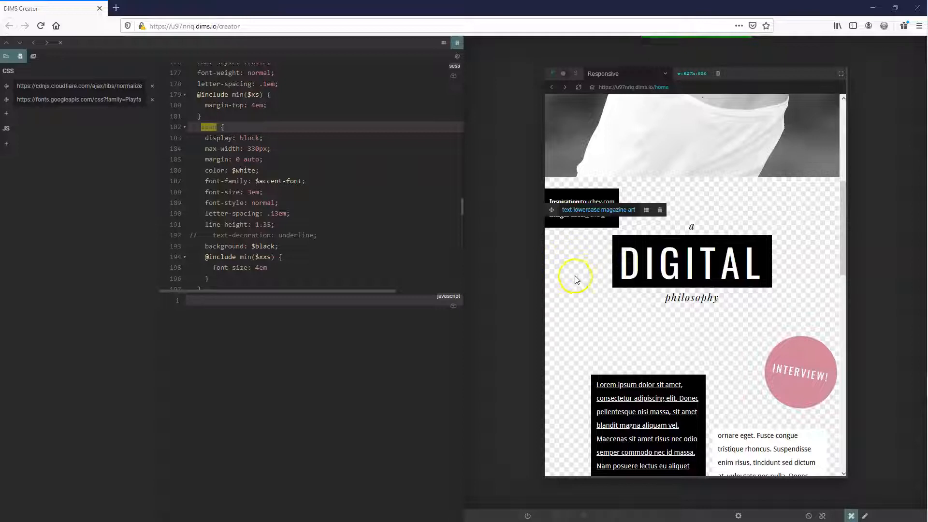
scroll(348, 200, up, 10)
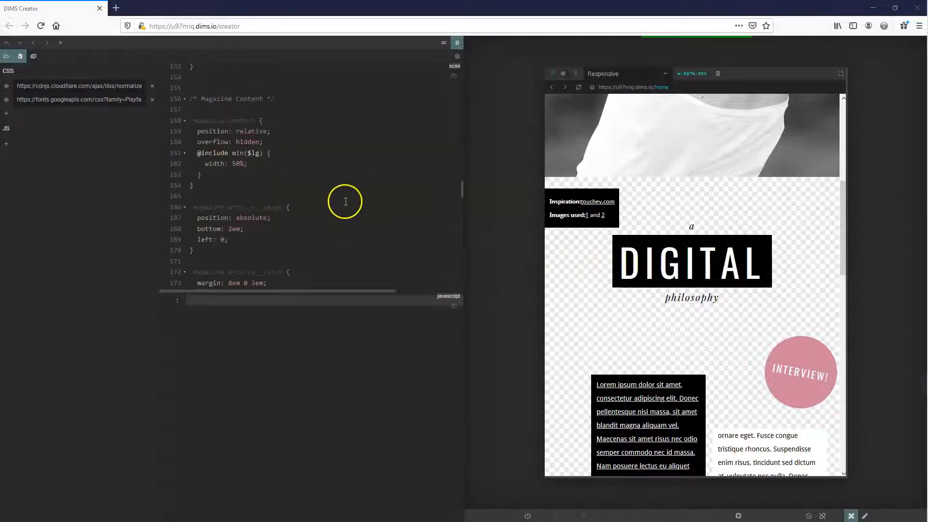
scroll(357, 209, up, 6)
scroll(357, 208, up, 10)
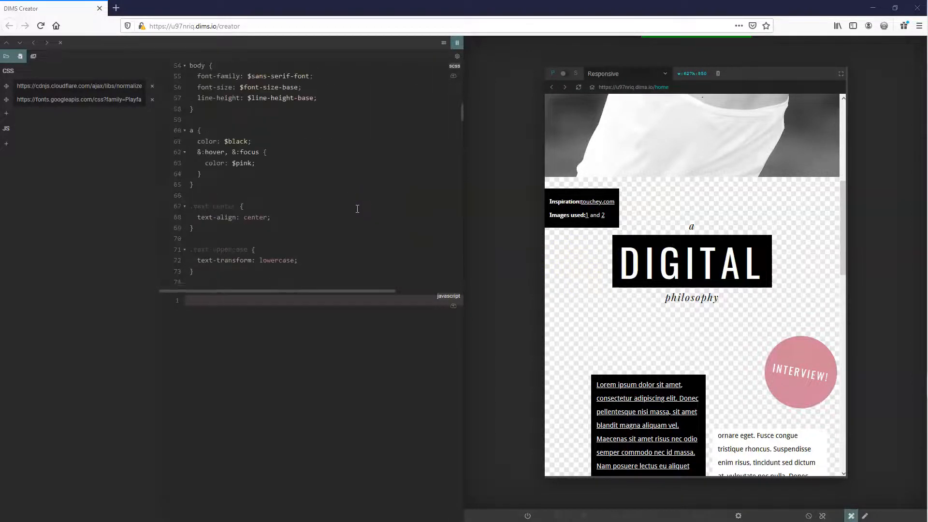
scroll(359, 210, up, 4)
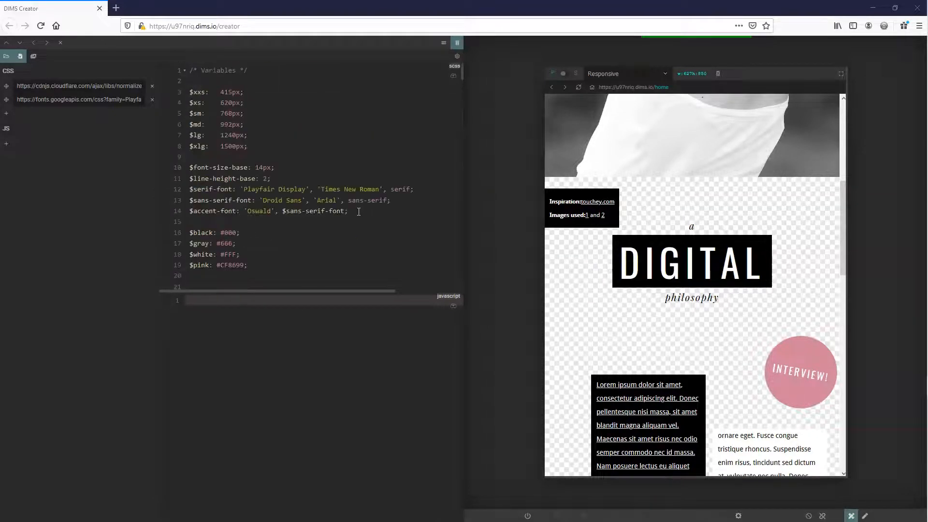
scroll(255, 203, down, 2)
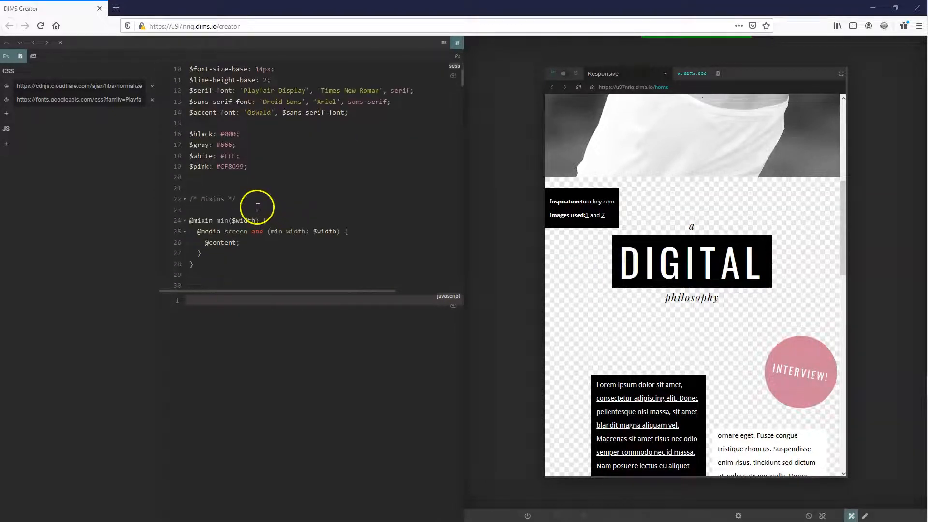
scroll(257, 208, down, 11)
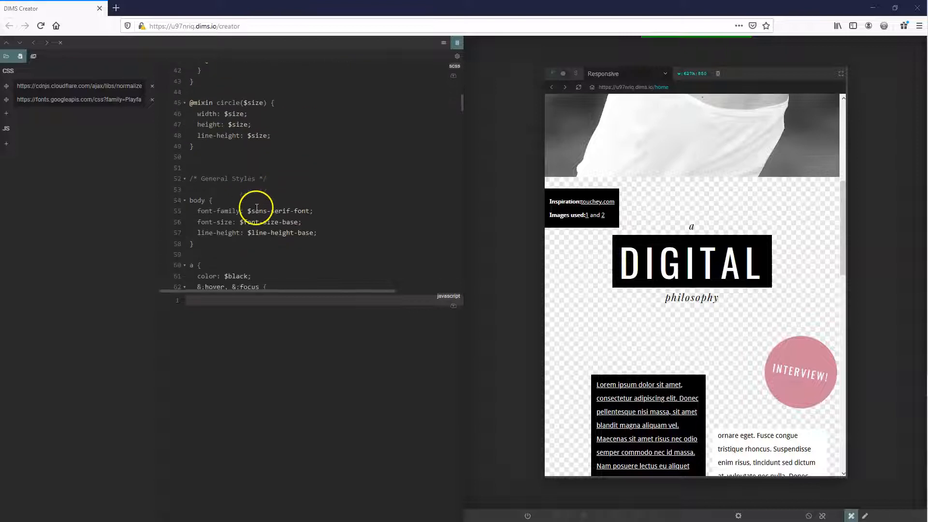
scroll(239, 208, down, 1)
click(331, 181)
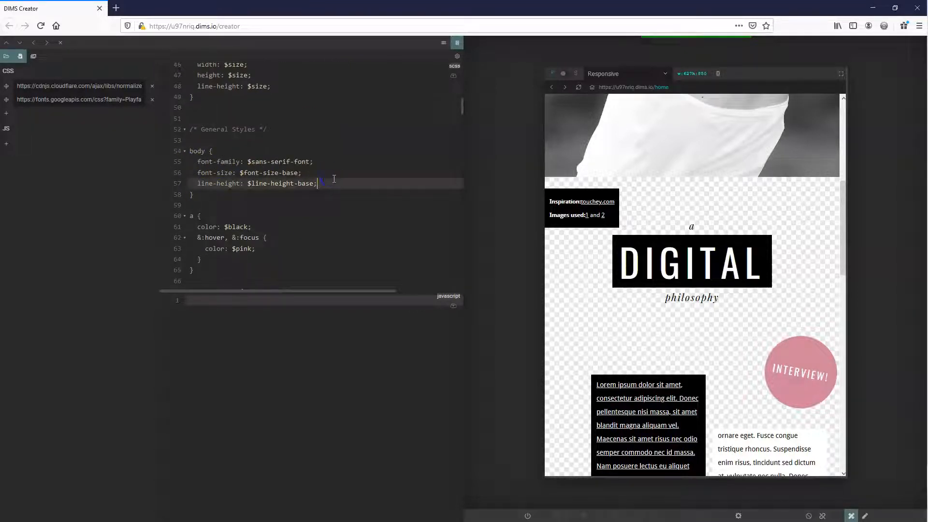
key(Return)
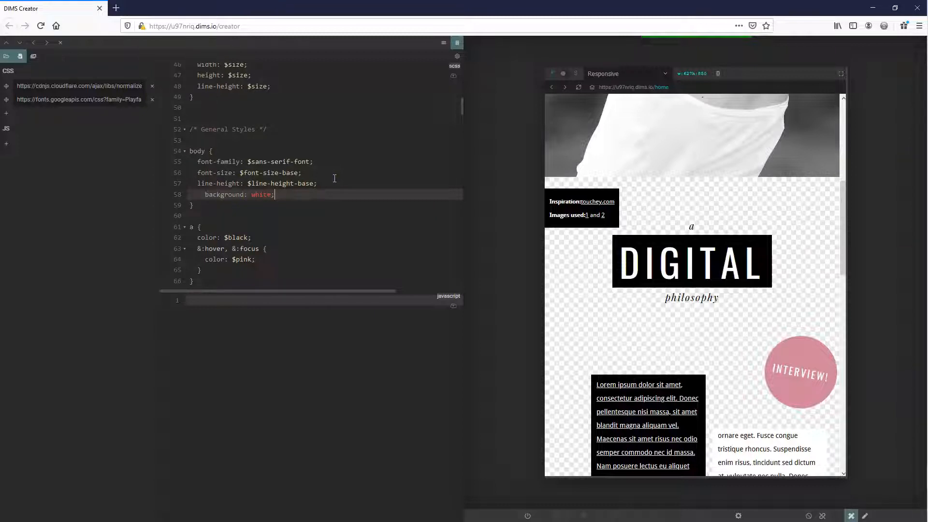
Hide the code editor and review the magazine layout at desktop width and in full screen
click(60, 46)
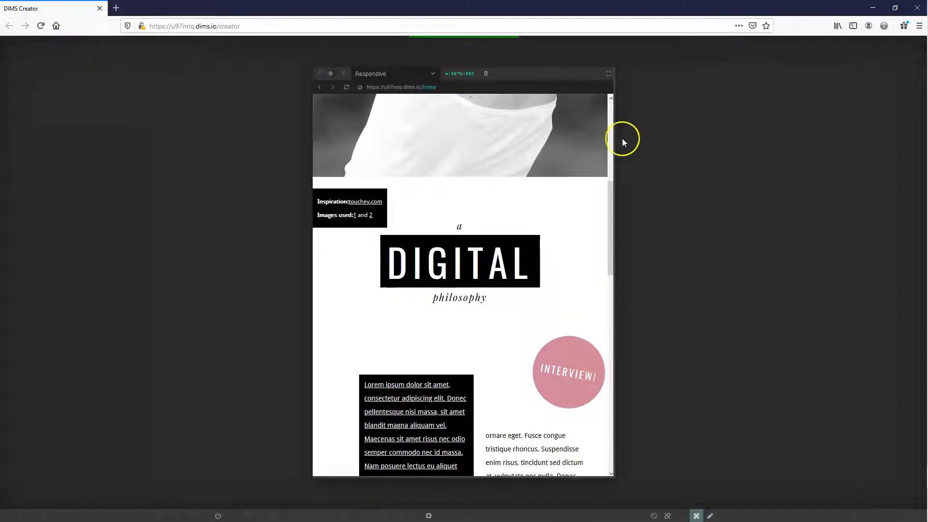
drag(616, 104, 820, 106)
scroll(709, 248, up, 5)
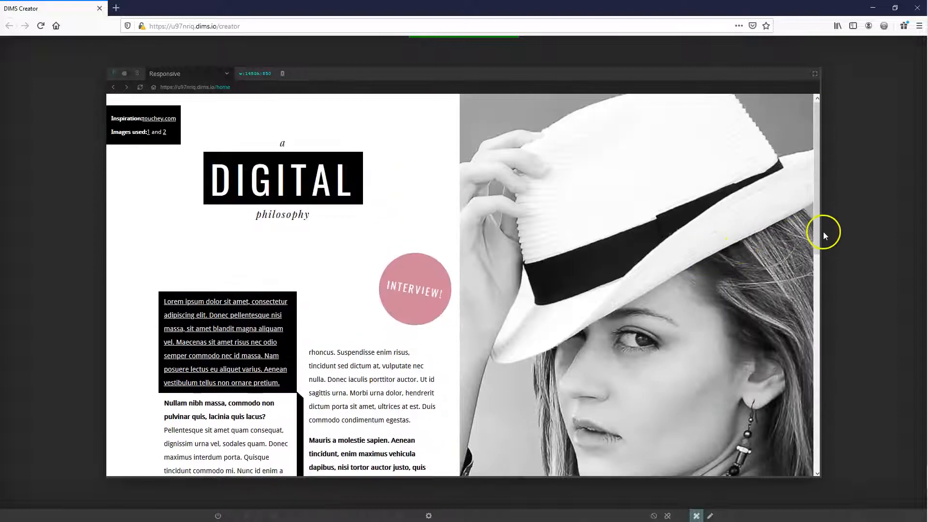
click(816, 75)
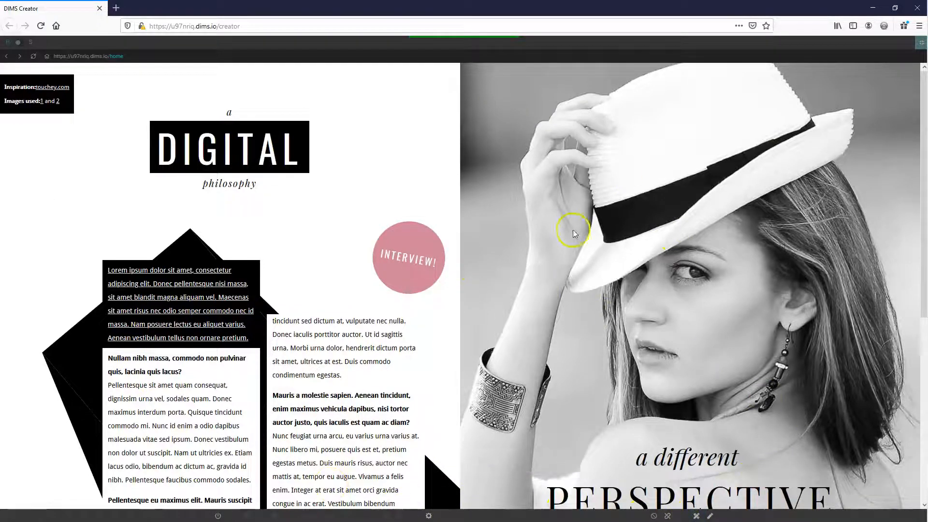
click(921, 47)
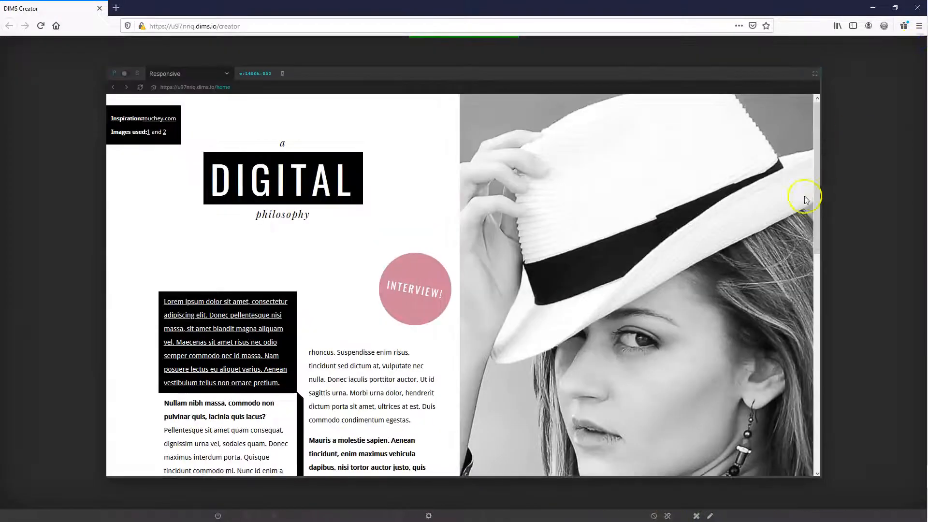
Narrow the responsive preview to roughly tablet width and review the stacked cover and article
drag(823, 201, 636, 283)
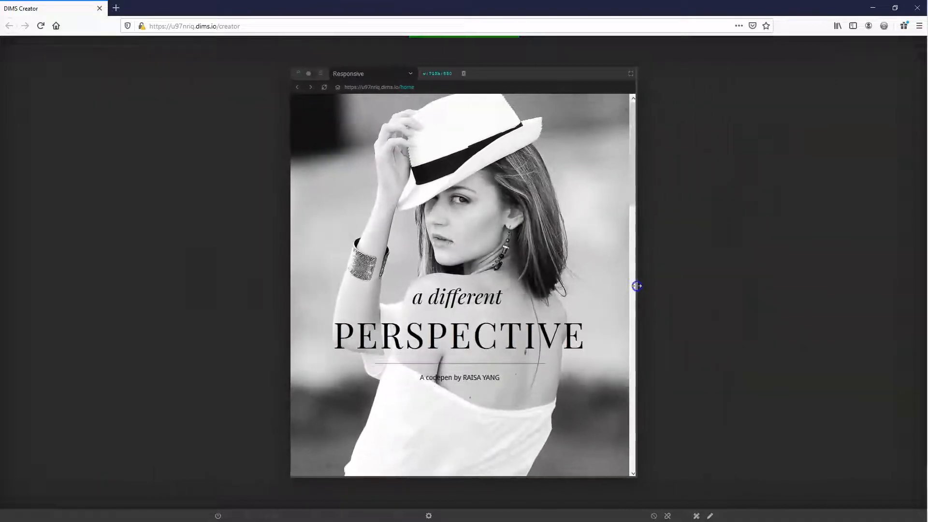
scroll(501, 326, down, 10)
scroll(521, 344, down, 7)
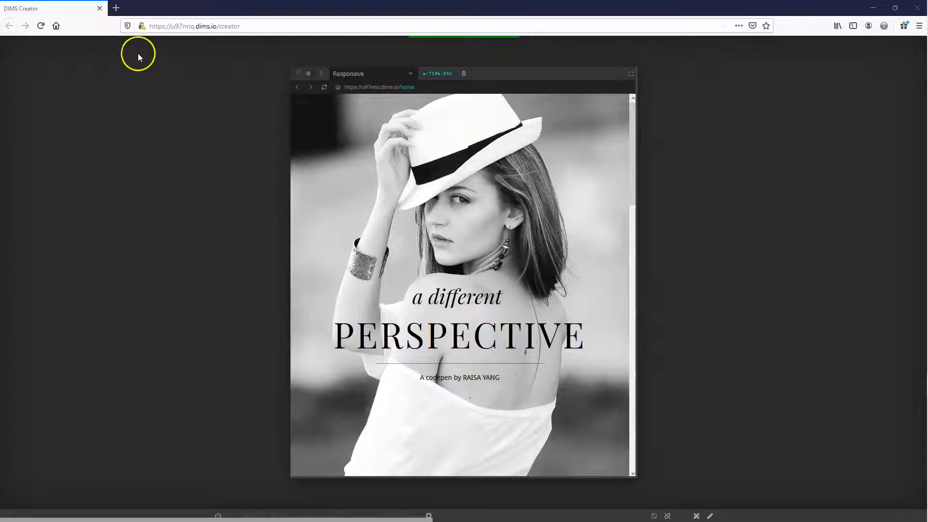
Open the dims.io homepage in a new browser tab
click(116, 8)
click(160, 30)
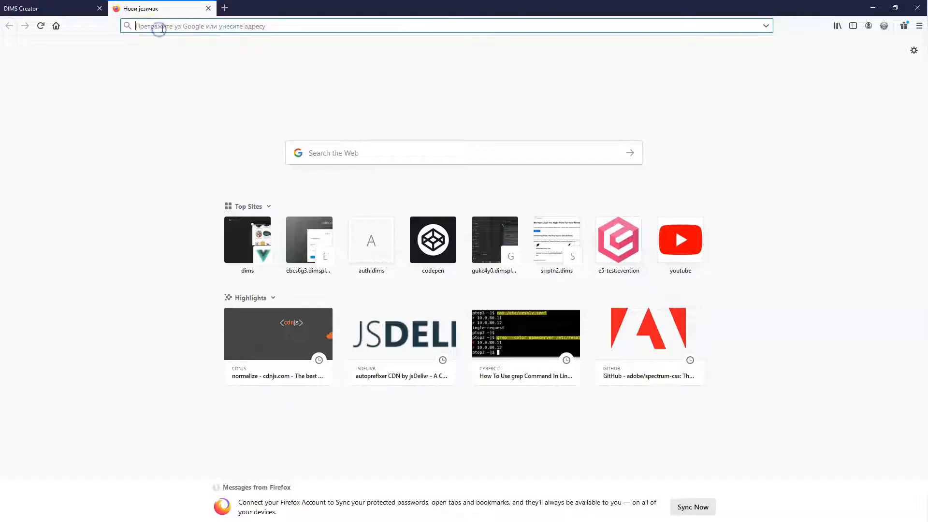
text(dims.io/)
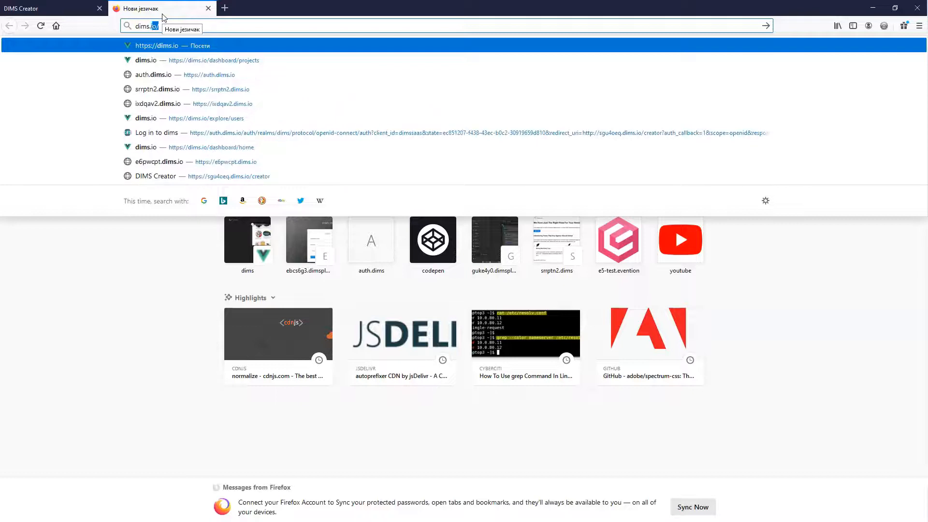
key(Return)
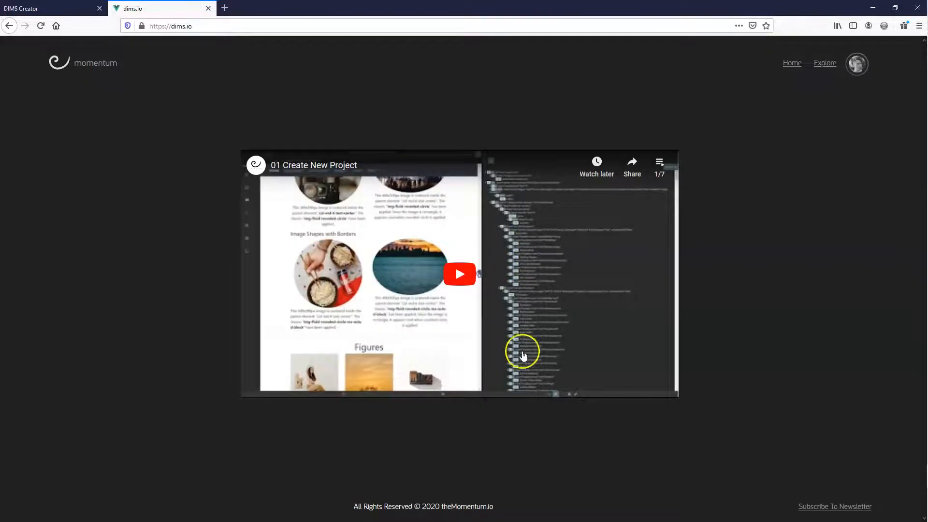
Log out of the dims.io account and request the Go for a Test Ride form for the alpha release
click(865, 70)
click(851, 119)
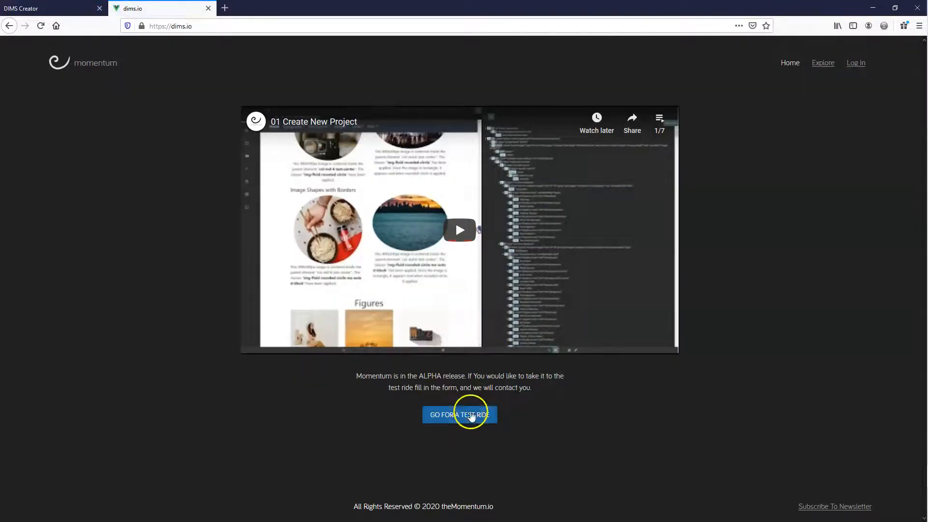
click(454, 415)
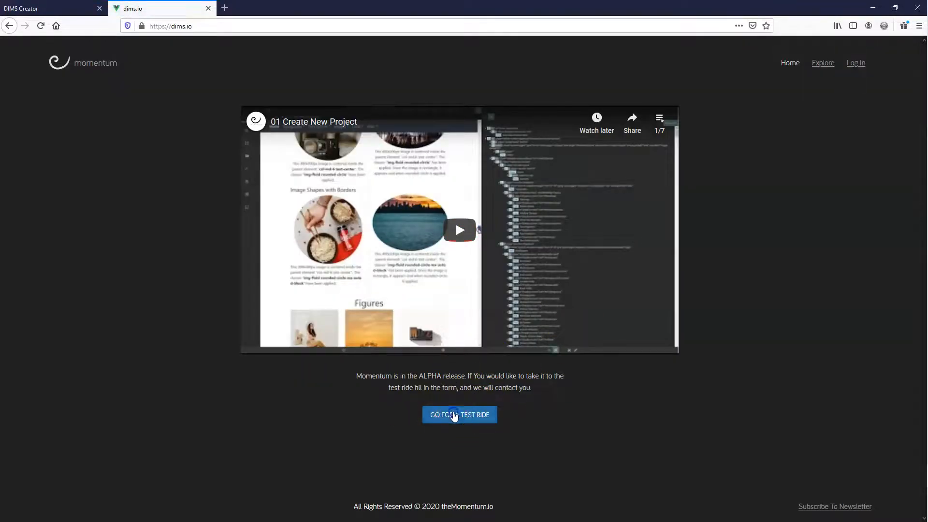